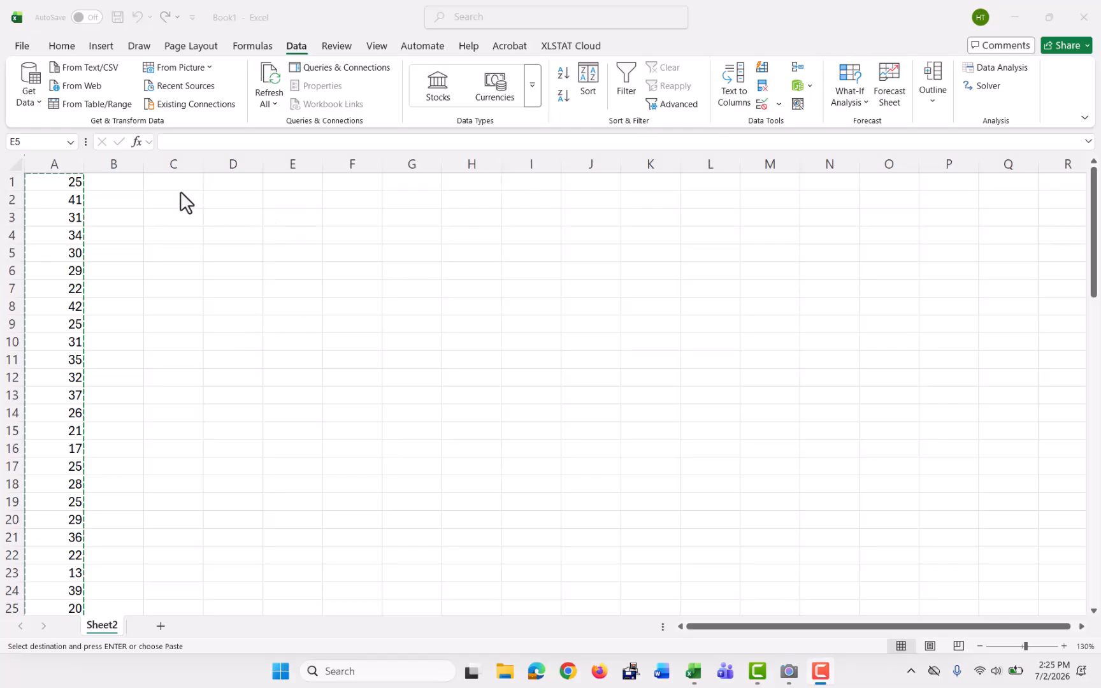
Insert a box and whisker chart of the data in A1:A80 and shift it slightly up and right
{"action": "left_click", "coordinate": [49, 187]}
{"action": "left_click", "coordinate": [66, 181]}
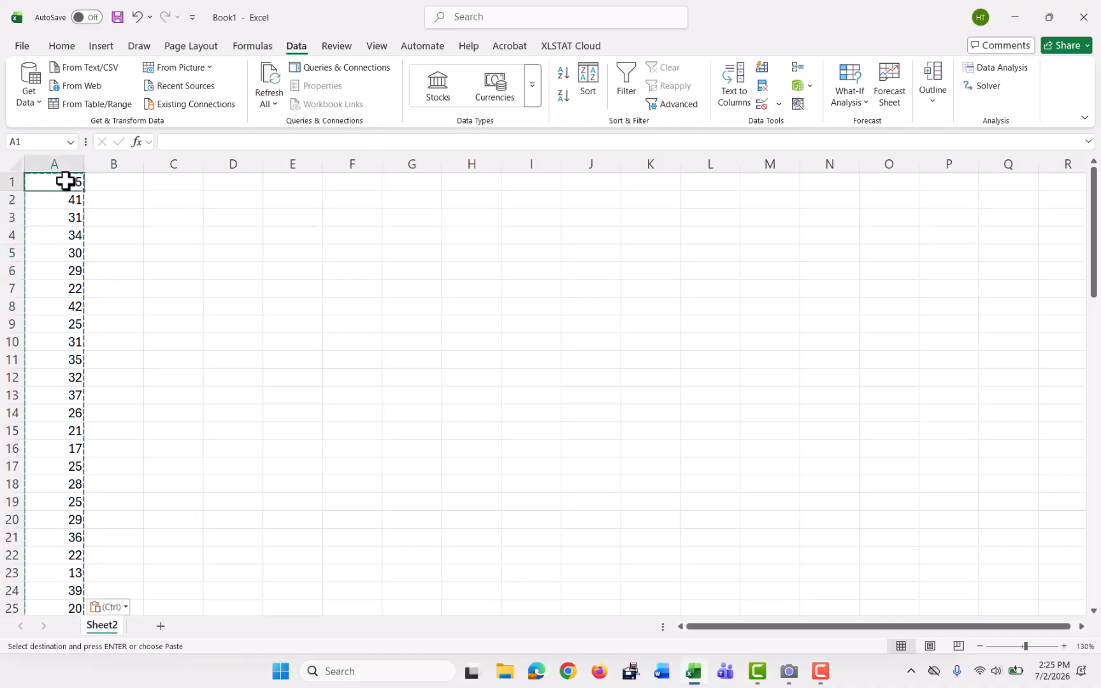
{"action": "left_click_drag", "start_coordinate": [65, 181], "coordinate": [47, 570]}
{"action": "scroll", "coordinate": [246, 420], "scroll_direction": "up", "scroll_amount": 14}
{"action": "key", "text": "ctrl+v"}
{"action": "scroll", "coordinate": [246, 420], "scroll_direction": "up", "scroll_amount": 5}
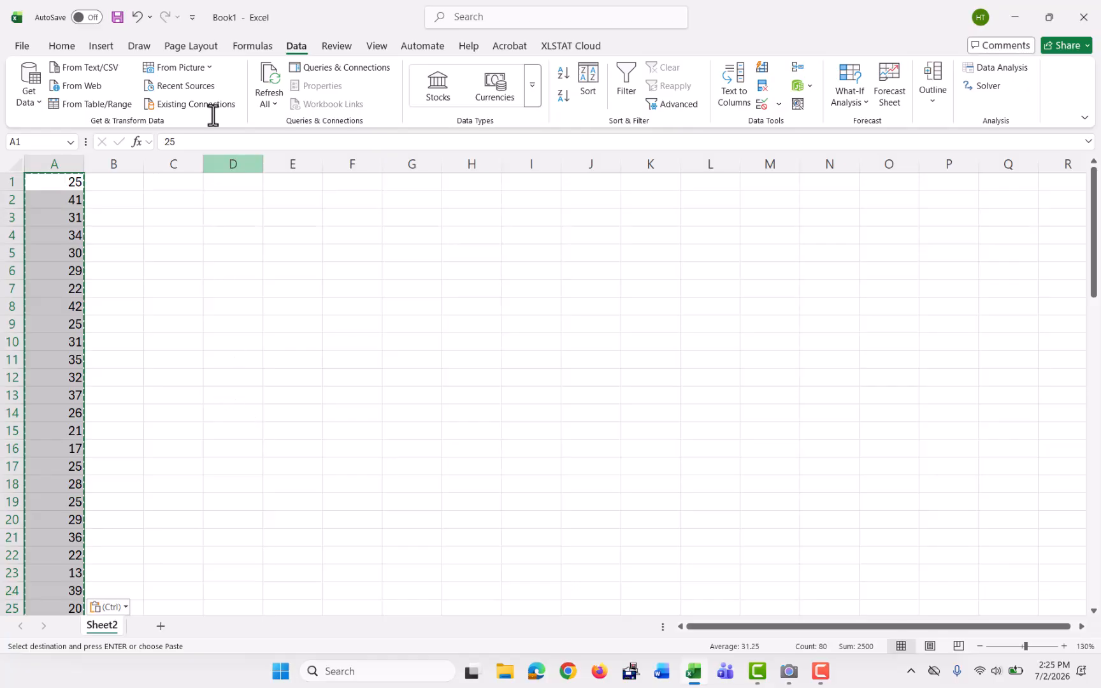
{"action": "left_click", "coordinate": [102, 48]}
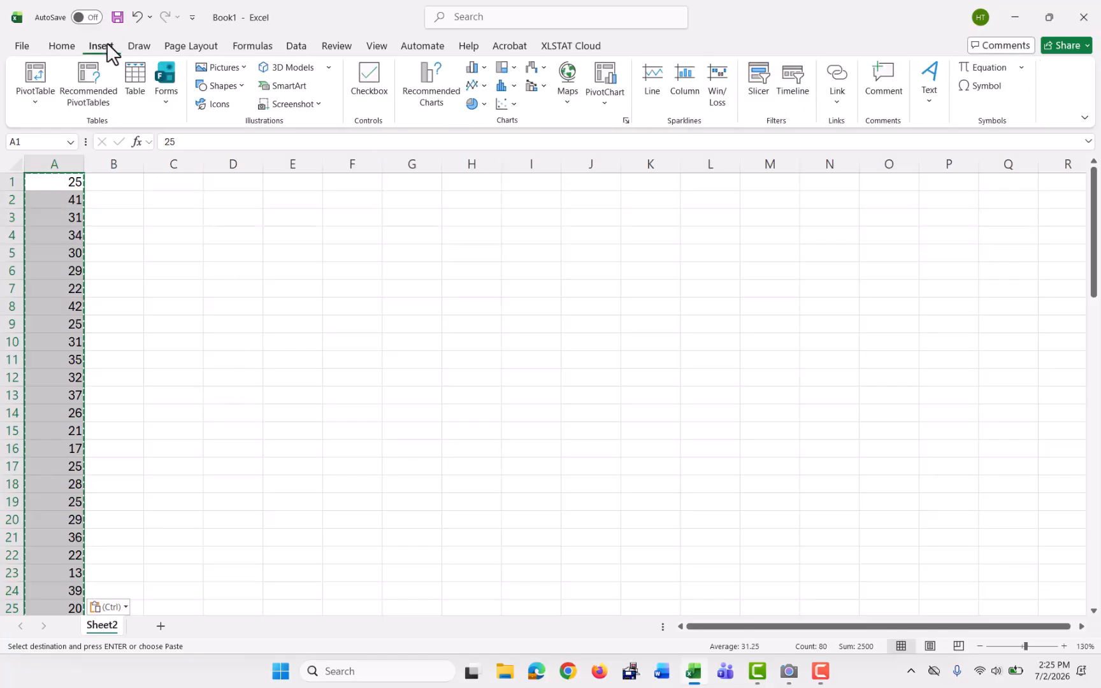
{"action": "left_click", "coordinate": [506, 89]}
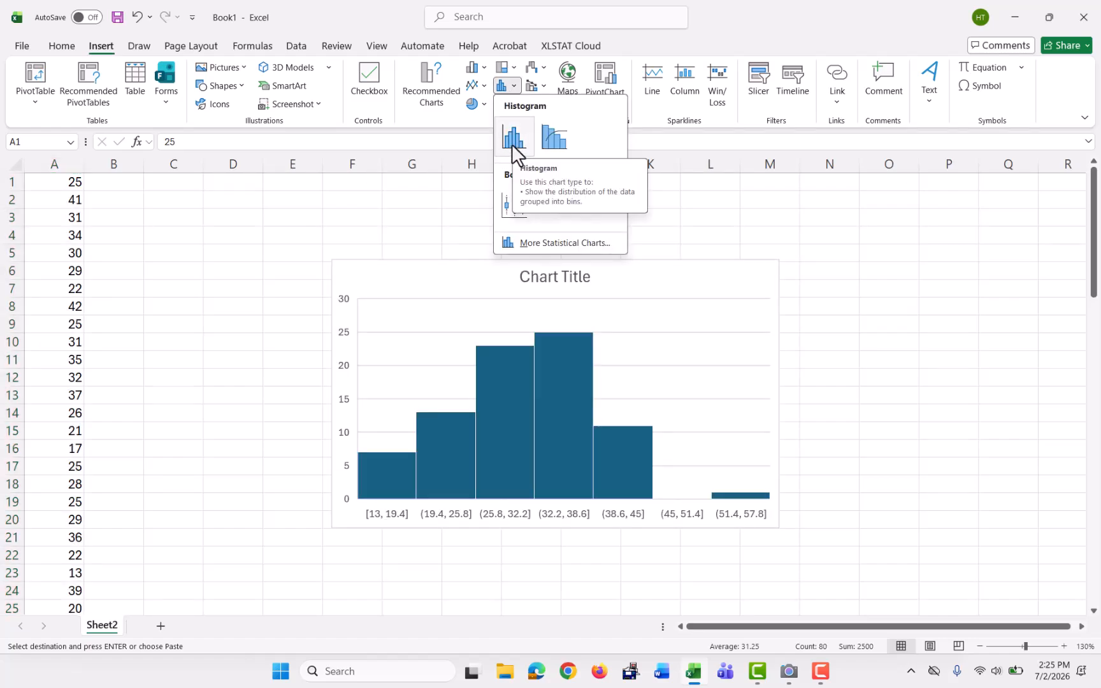
{"action": "left_click", "coordinate": [508, 217]}
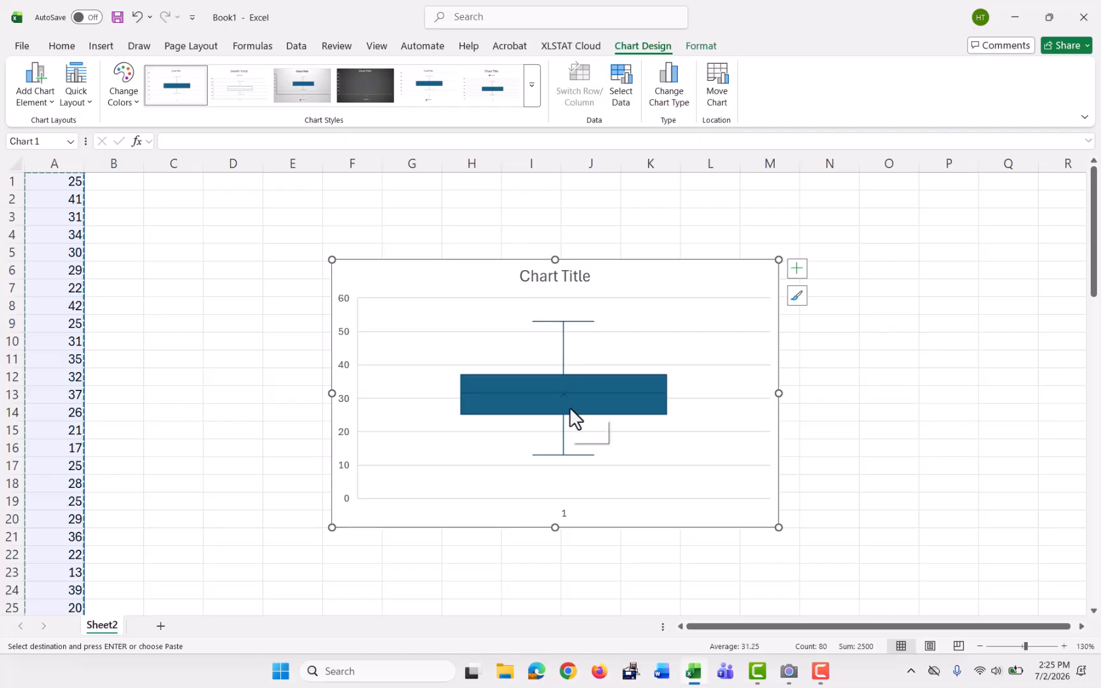
{"action": "left_click_drag", "start_coordinate": [637, 280], "coordinate": [659, 256]}
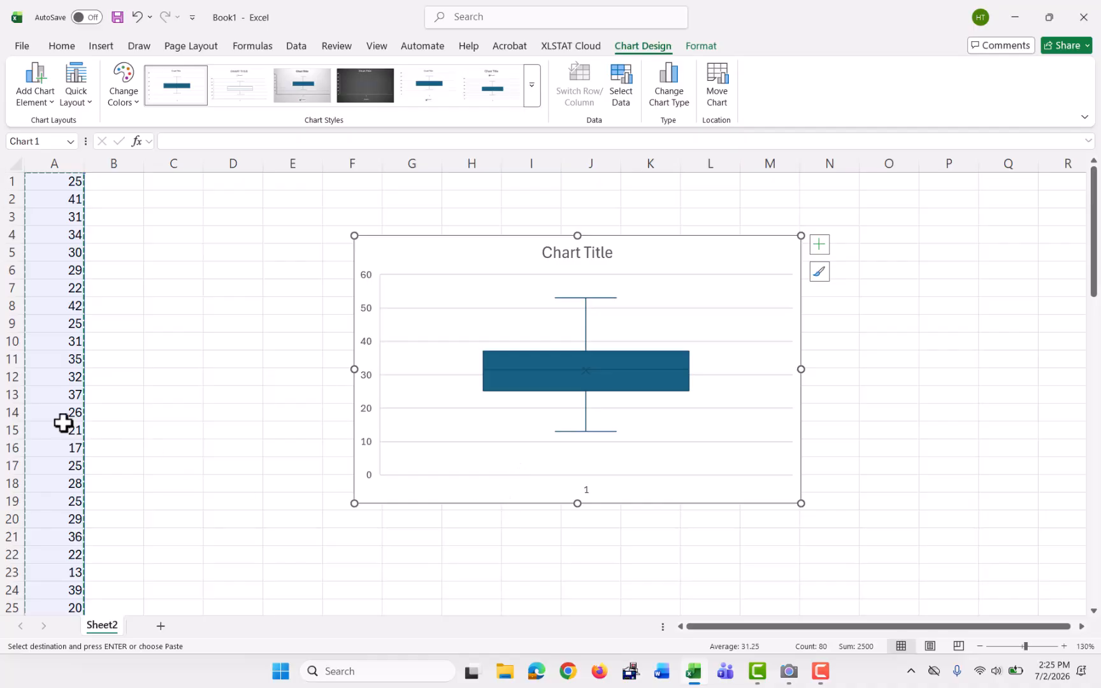
Change the last data value, in cell A80, to 79
{"action": "scroll", "coordinate": [42, 390], "scroll_direction": "down", "scroll_amount": 2}
{"action": "scroll", "coordinate": [143, 481], "scroll_direction": "up", "scroll_amount": 2}
{"action": "scroll", "coordinate": [99, 471], "scroll_direction": "down", "scroll_amount": 16}
{"action": "scroll", "coordinate": [13, 555], "scroll_direction": "down", "scroll_amount": 3}
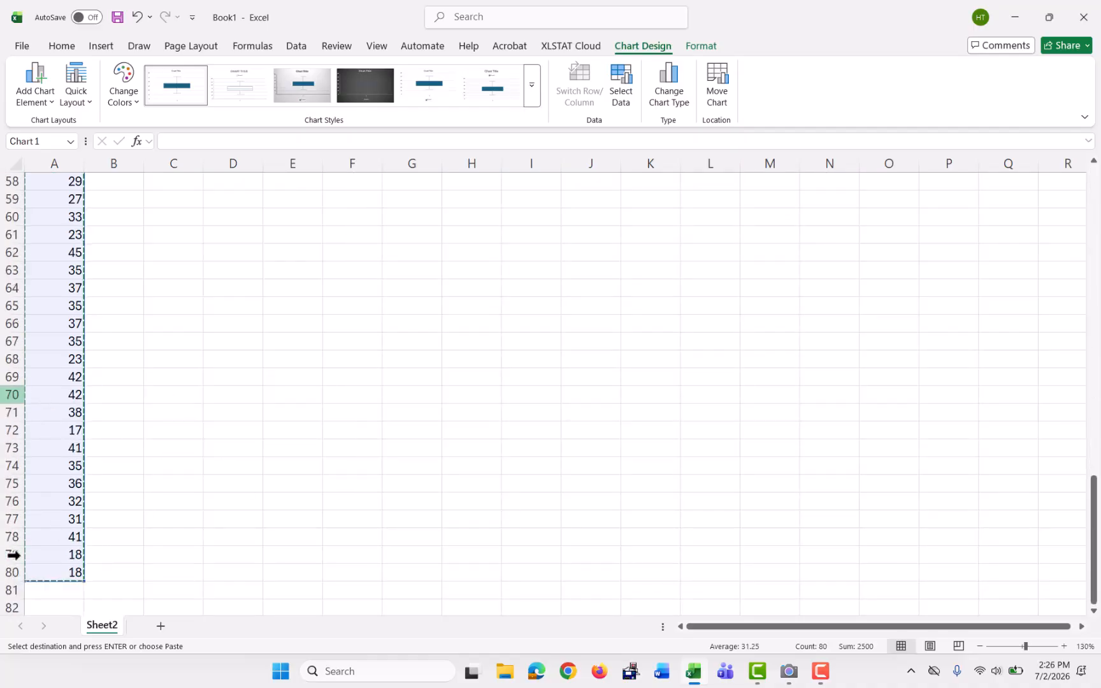
{"action": "left_click", "coordinate": [51, 565]}
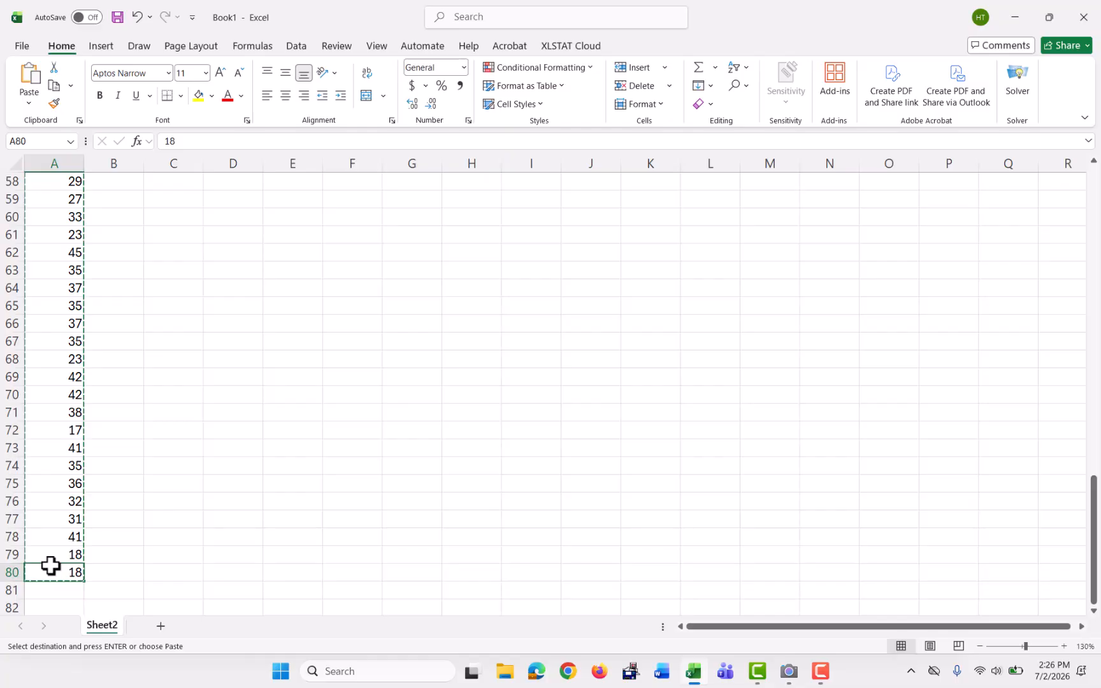
{"action": "type", "text": "79"}
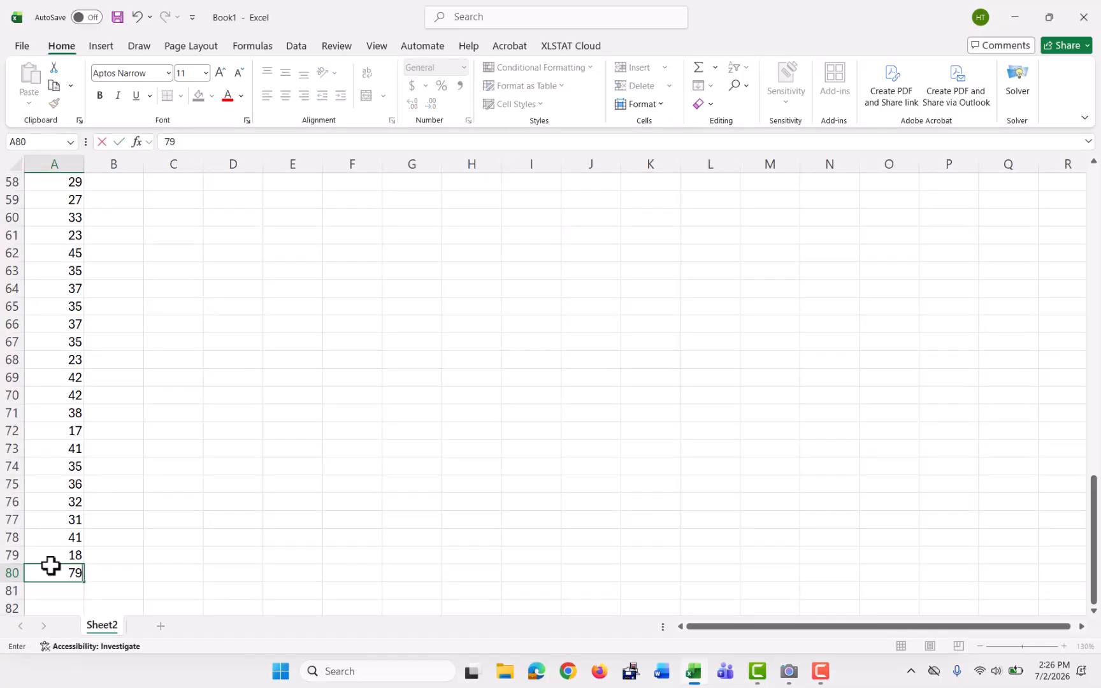
{"action": "key", "text": "Return"}
Move the box plot away from the data so it spans about columns J to Q, starting near row 3
{"action": "scroll", "coordinate": [593, 488], "scroll_direction": "up", "scroll_amount": 17}
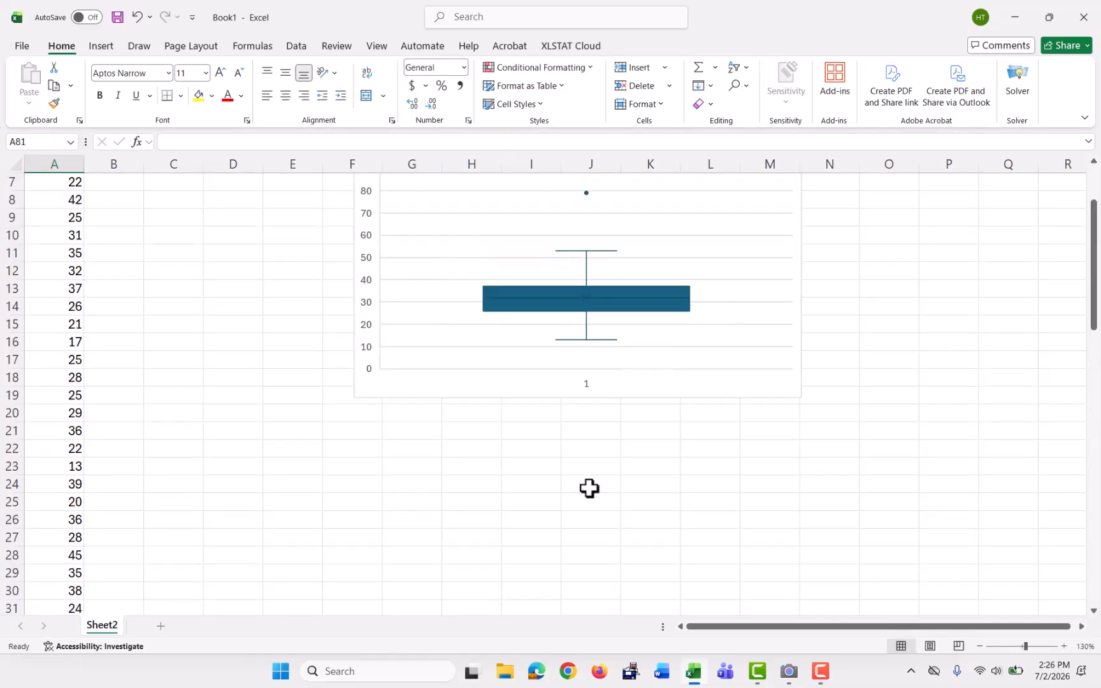
{"action": "scroll", "coordinate": [590, 489], "scroll_direction": "up", "scroll_amount": 2}
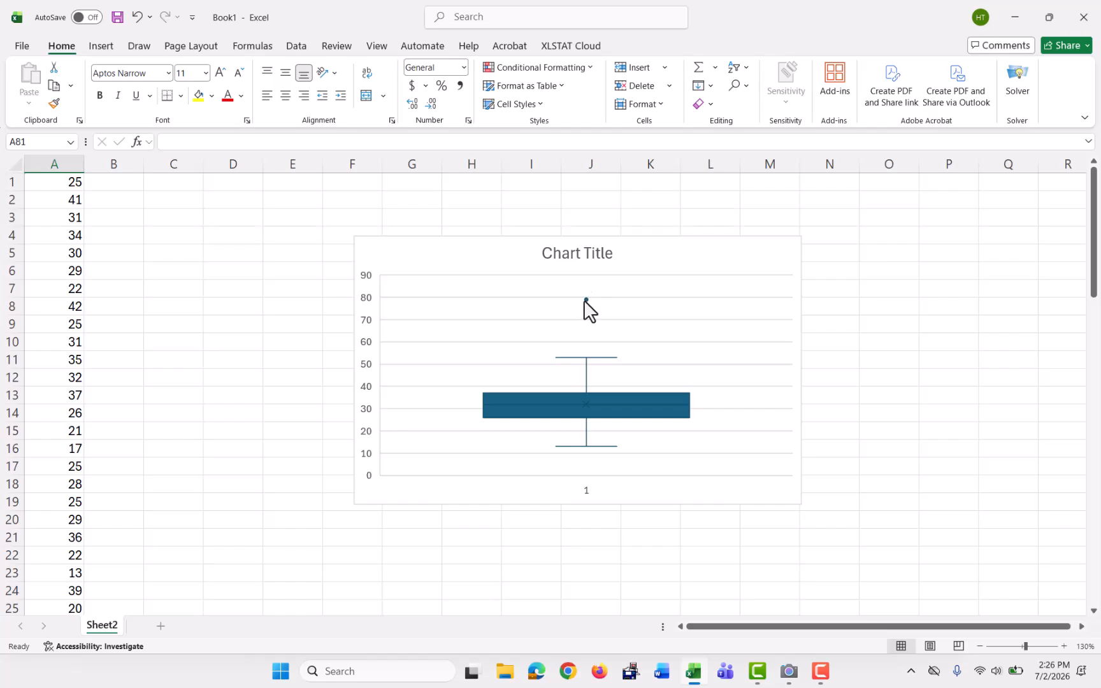
{"action": "mouse_move", "coordinate": [587, 300]}
{"action": "left_click_drag", "start_coordinate": [649, 267], "coordinate": [885, 236]}
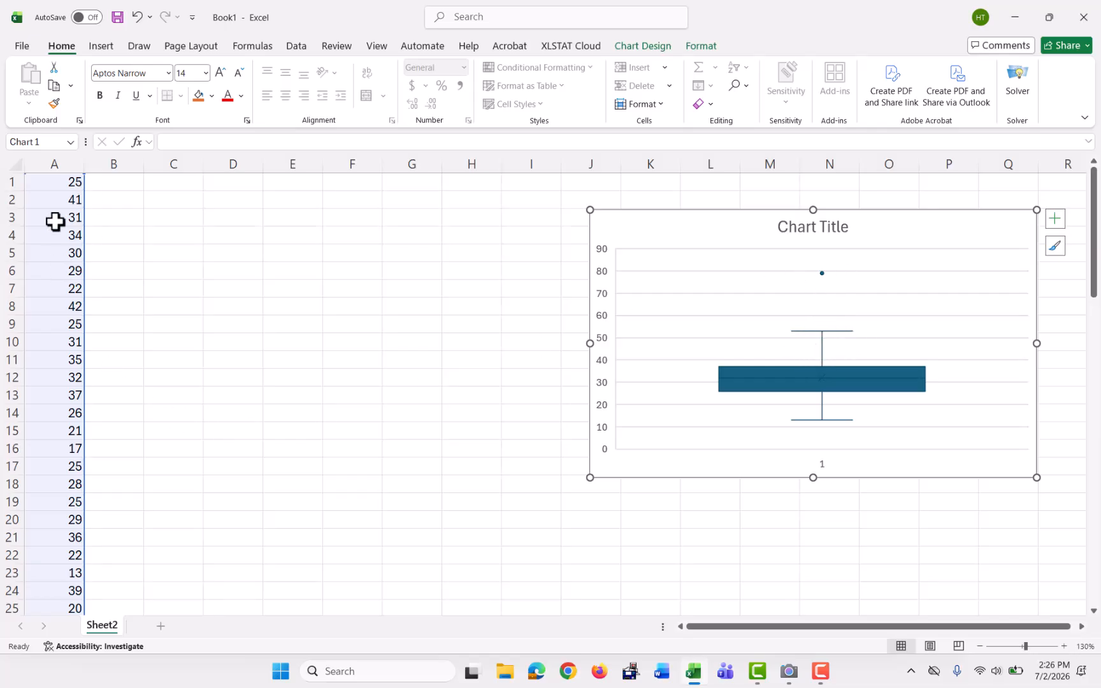
Sort the data in column A from smallest to largest and look through the sorted values down to row 80
{"action": "left_click", "coordinate": [60, 167]}
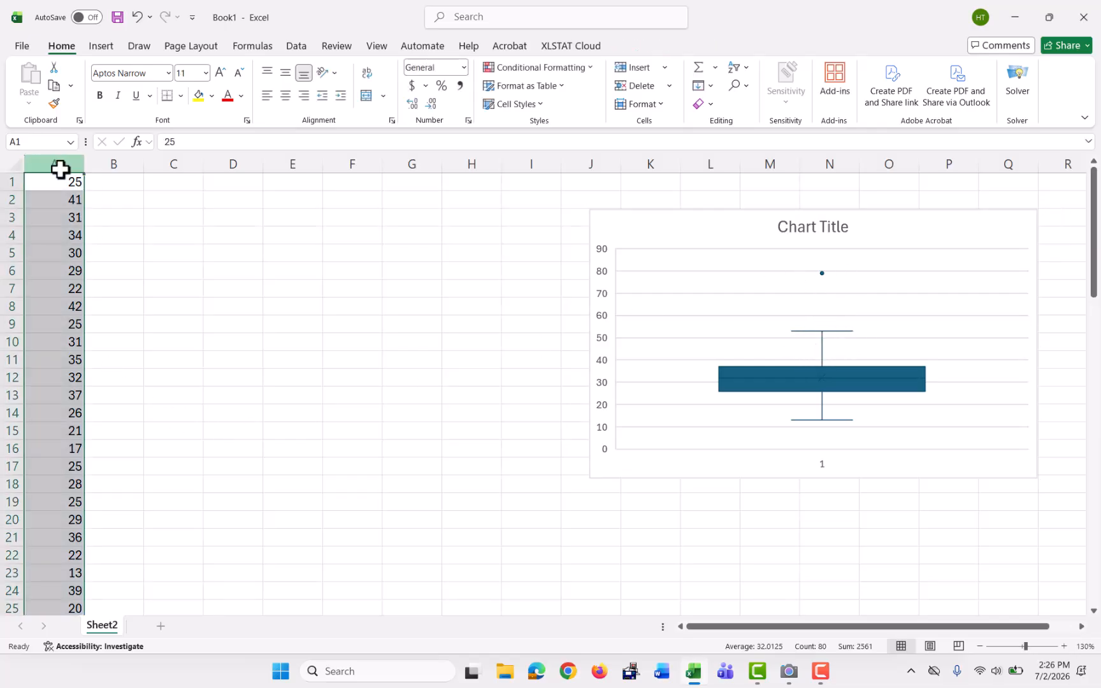
{"action": "left_click", "coordinate": [296, 47]}
{"action": "left_click", "coordinate": [563, 74]}
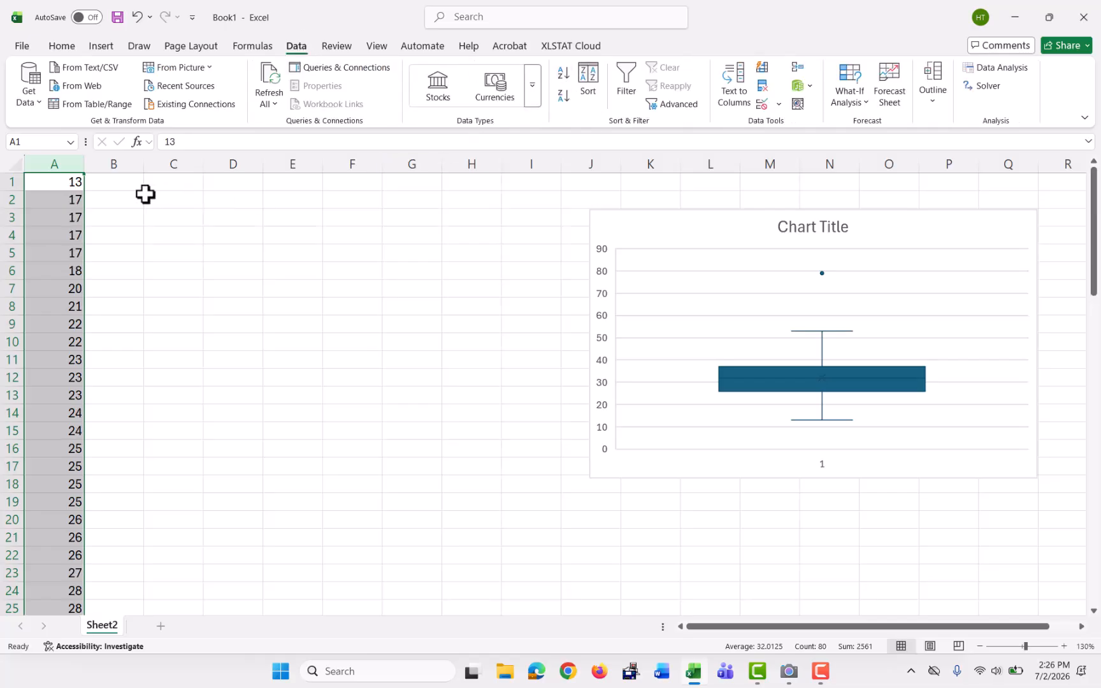
{"action": "scroll", "coordinate": [30, 326], "scroll_direction": "down", "scroll_amount": 20}
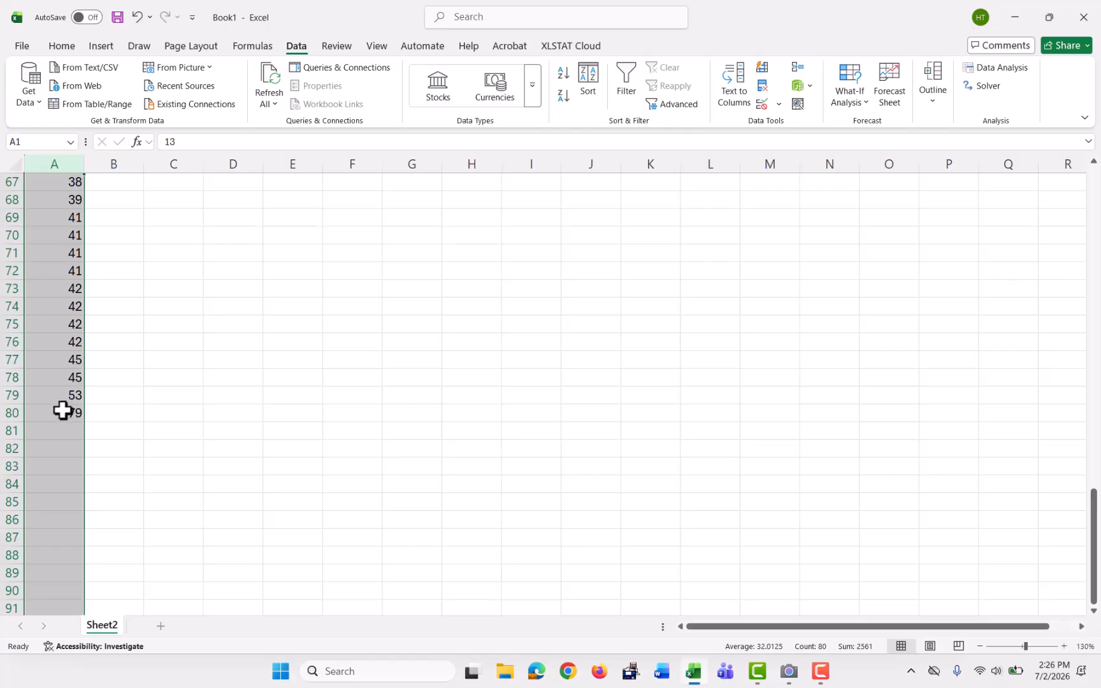
{"action": "scroll", "coordinate": [63, 411], "scroll_direction": "up", "scroll_amount": 20}
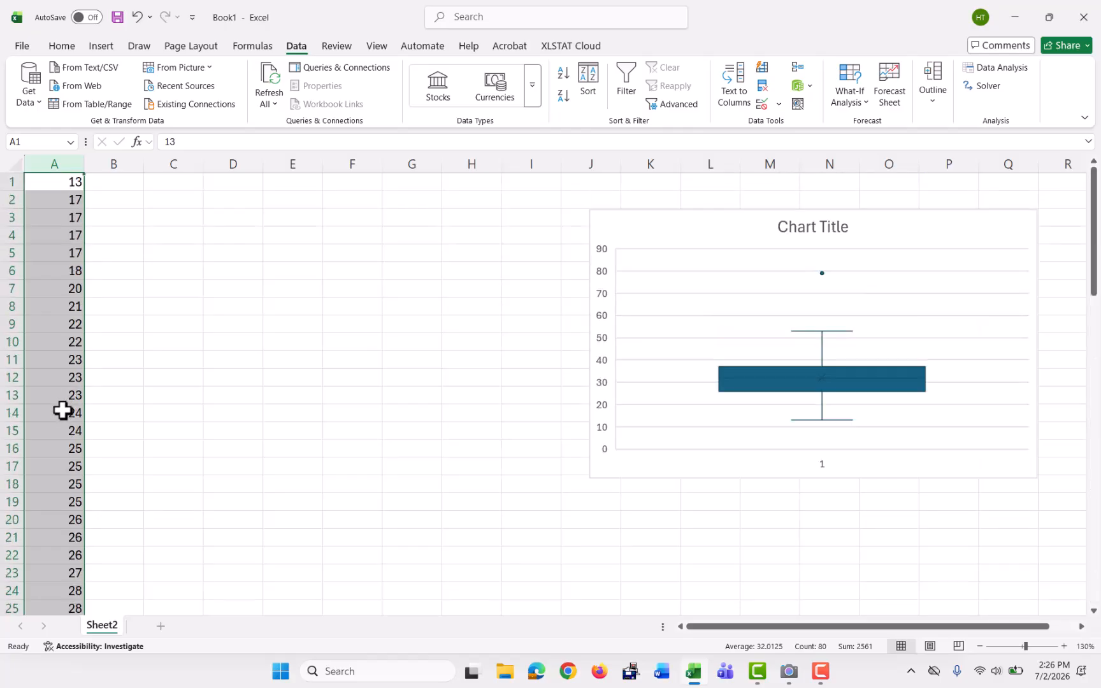
Calculate the minimum of A1:A80 in cell C2 with the MIN function
{"action": "left_click", "coordinate": [181, 202]}
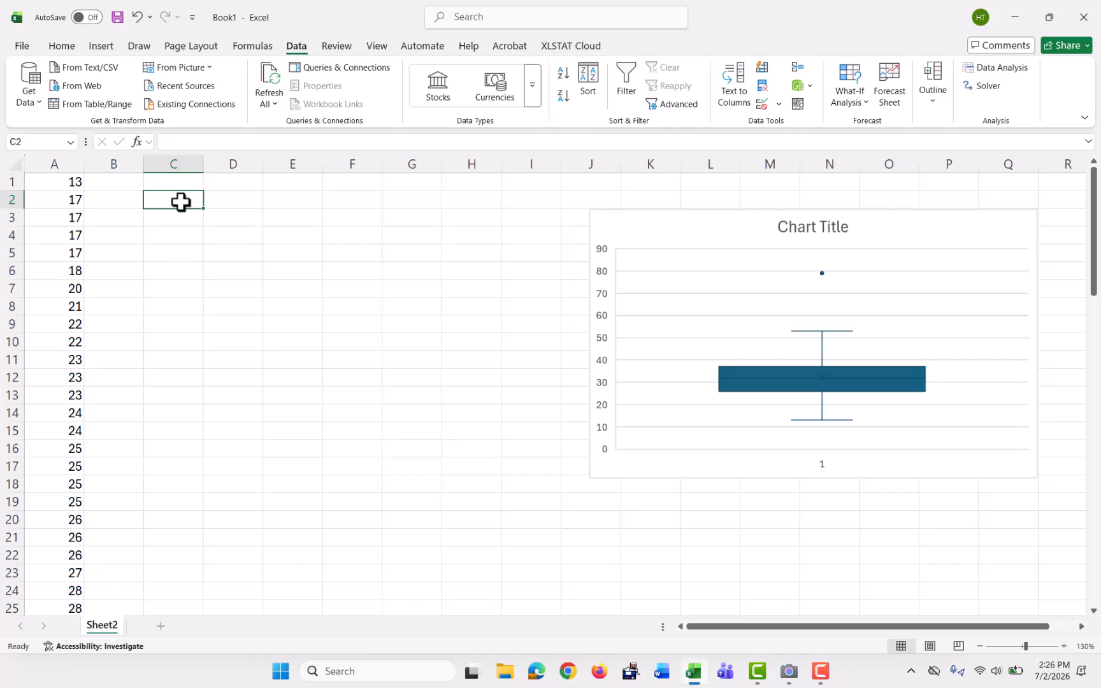
{"action": "type", "text": "=min("}
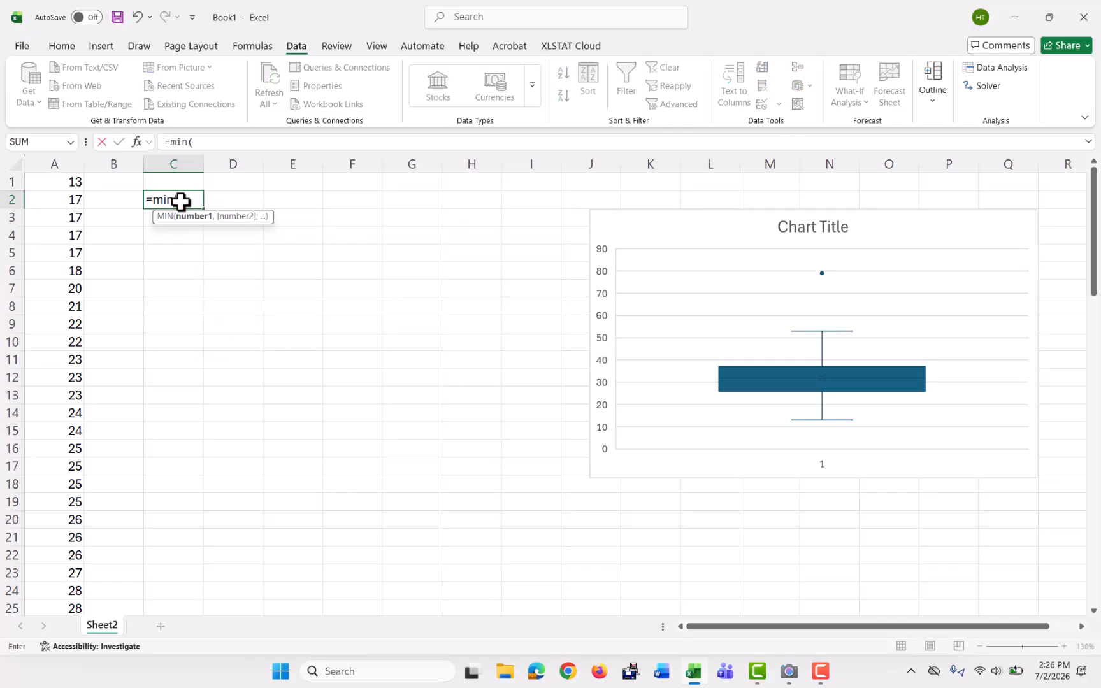
{"action": "type", "text": "A1:A80"}
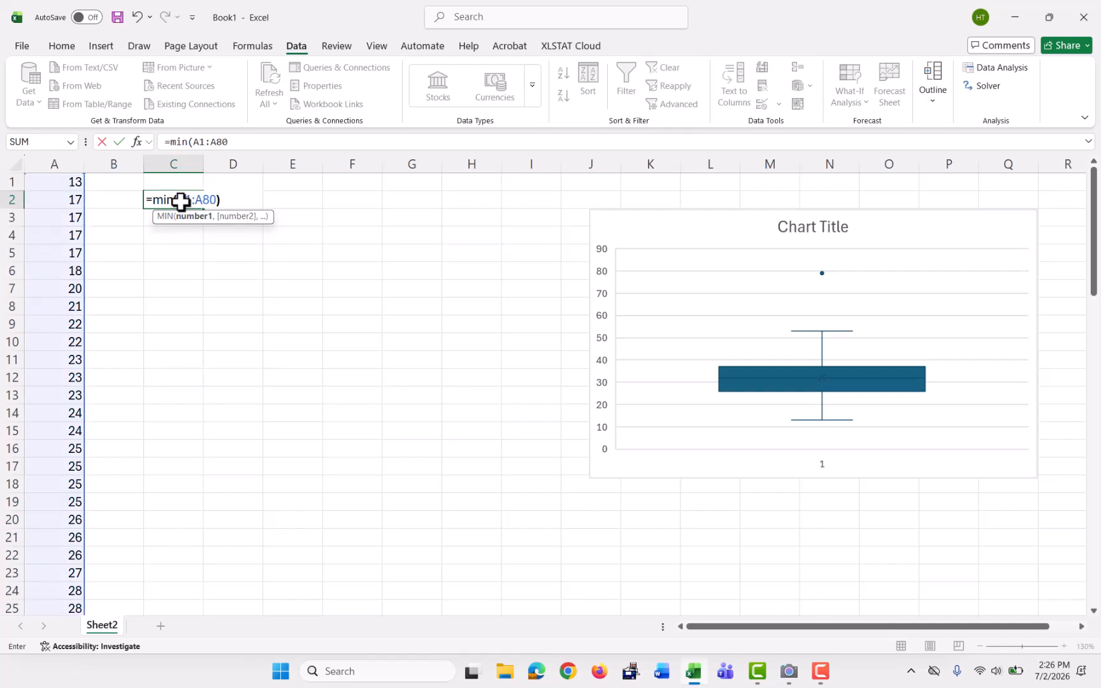
{"action": "key", "text": "Return"}
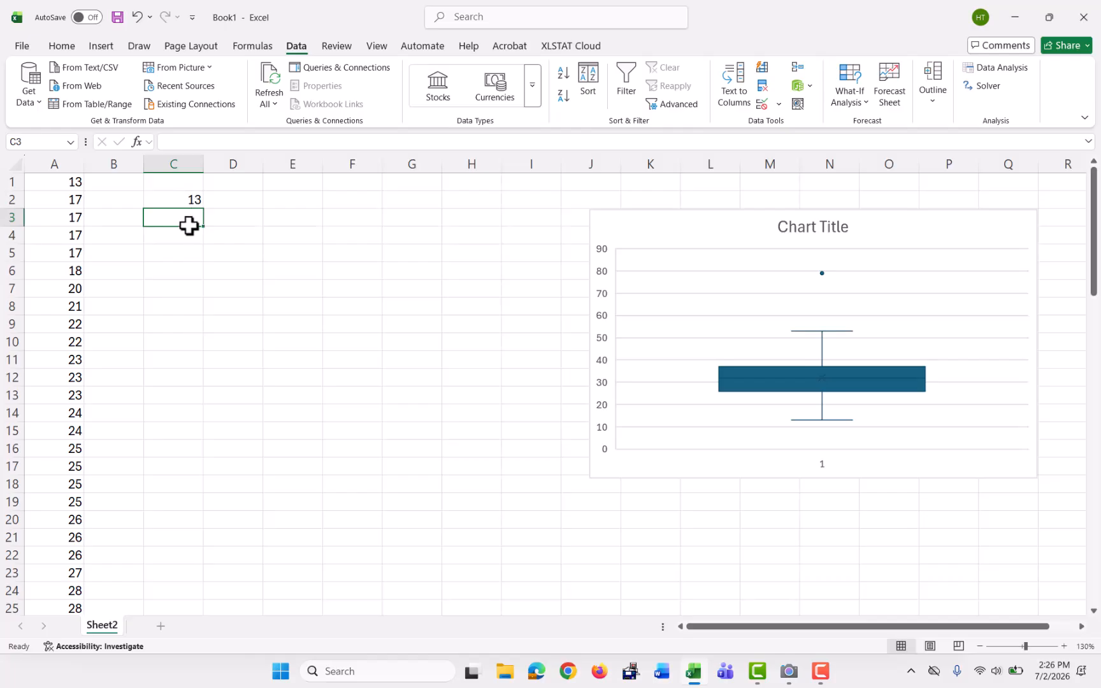
Calculate the maximum of A1:A80 in cell C3 with the MAX function
{"action": "type", "text": "=m"}
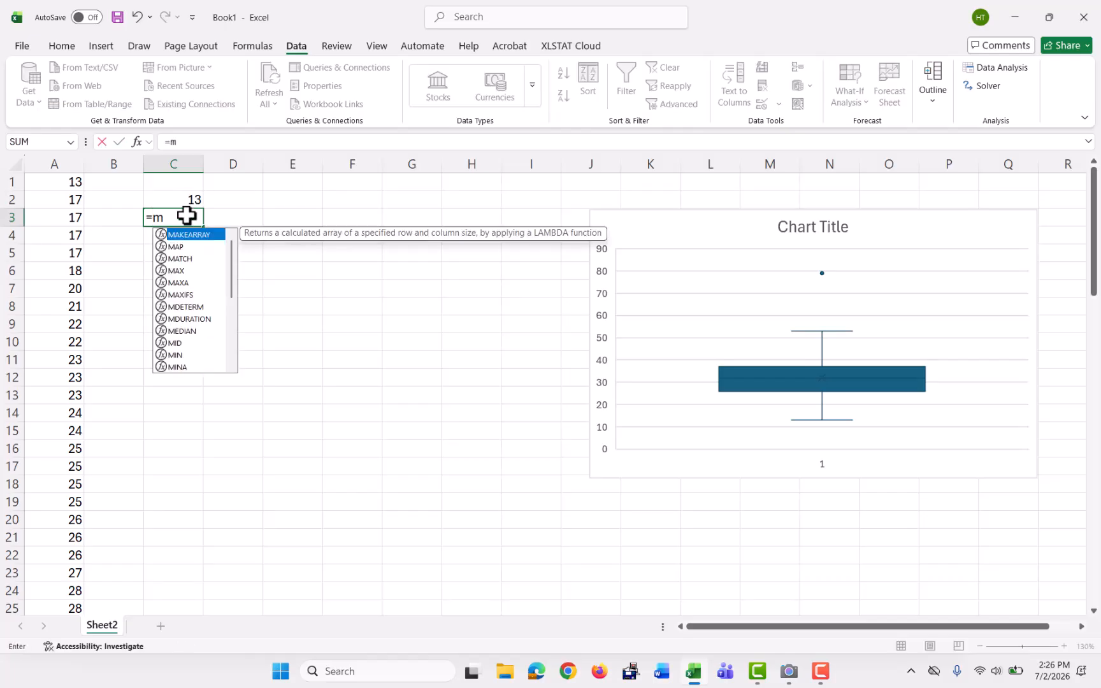
{"action": "type", "text": "ax(A1"}
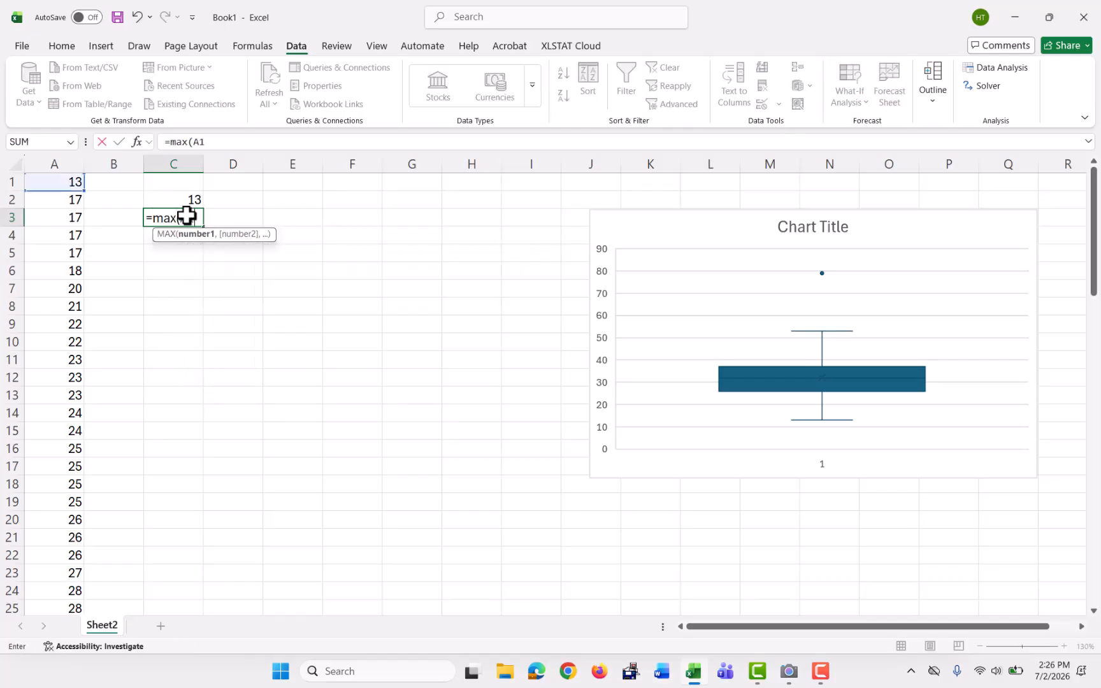
{"action": "type", "text": ":A80)"}
{"action": "key", "text": "Return"}
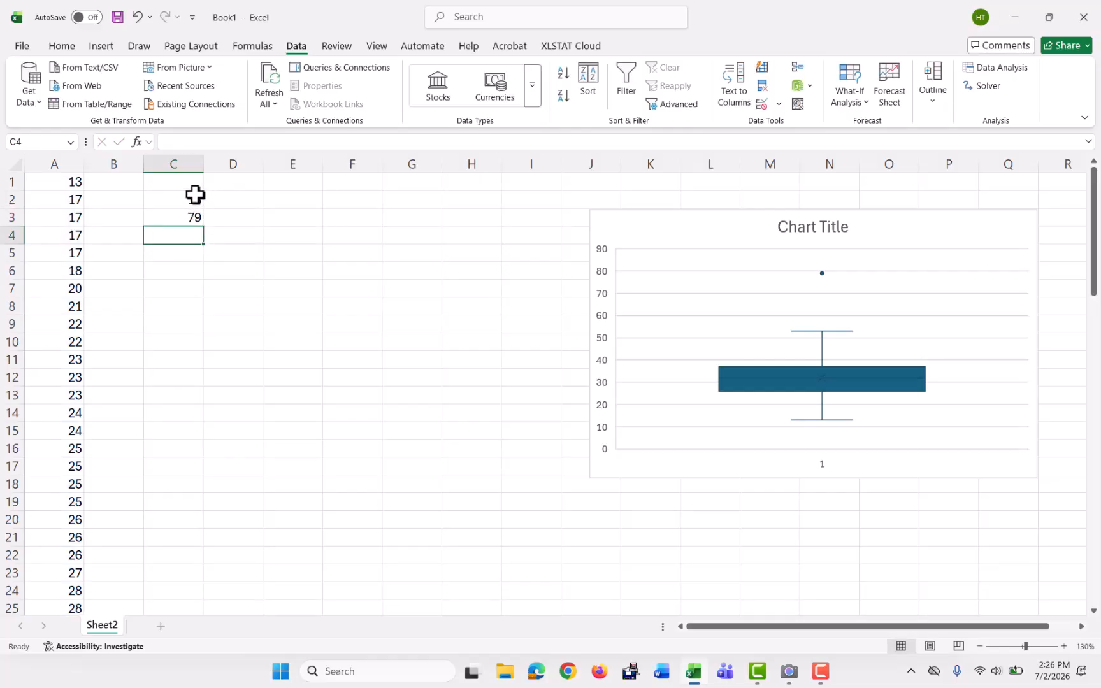
Calculate the median of A1:A80 in cell C5 with the MEDIAN function
{"action": "left_click", "coordinate": [182, 256]}
{"action": "type", "text": "=median("}
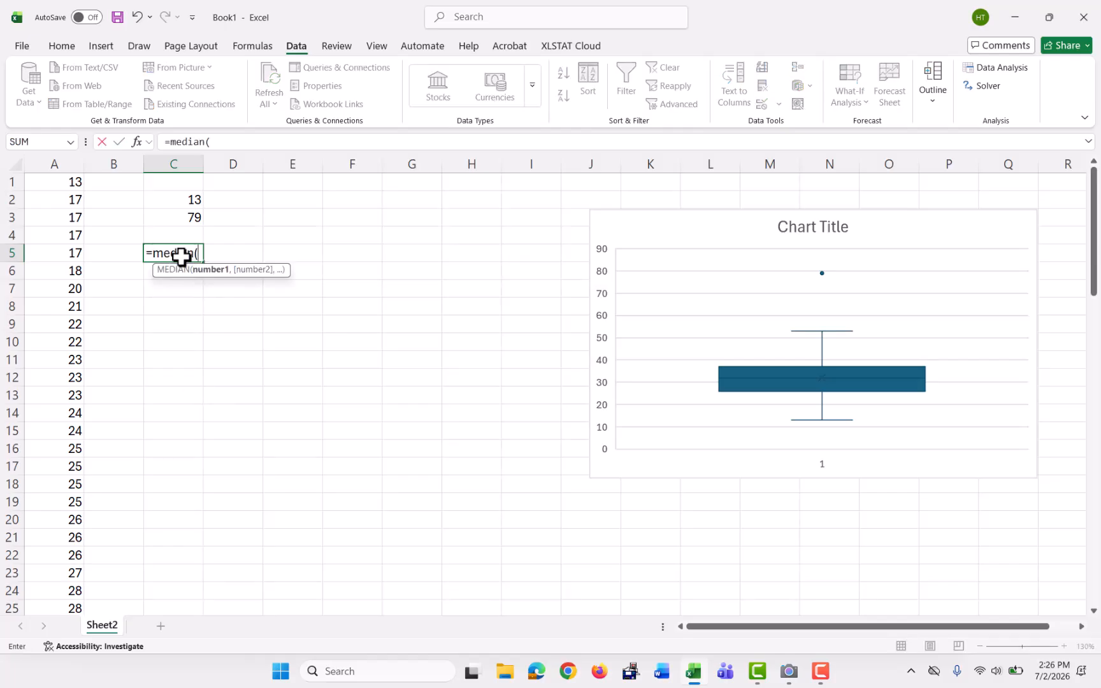
{"action": "type", "text": "A1:"}
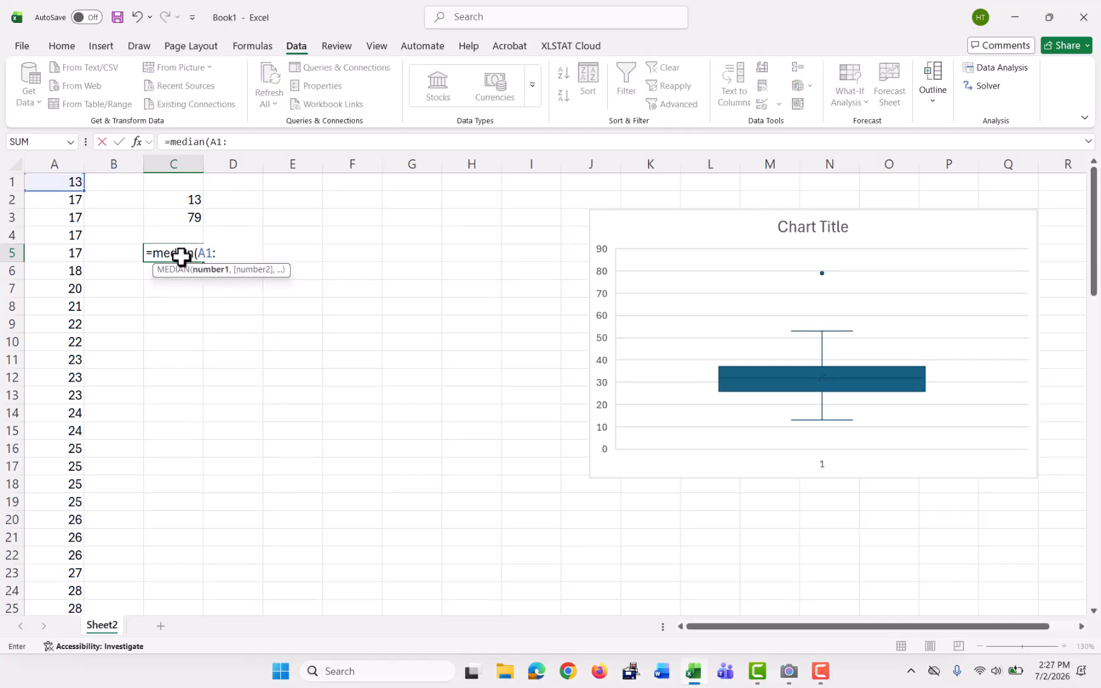
{"action": "type", "text": "18)"}
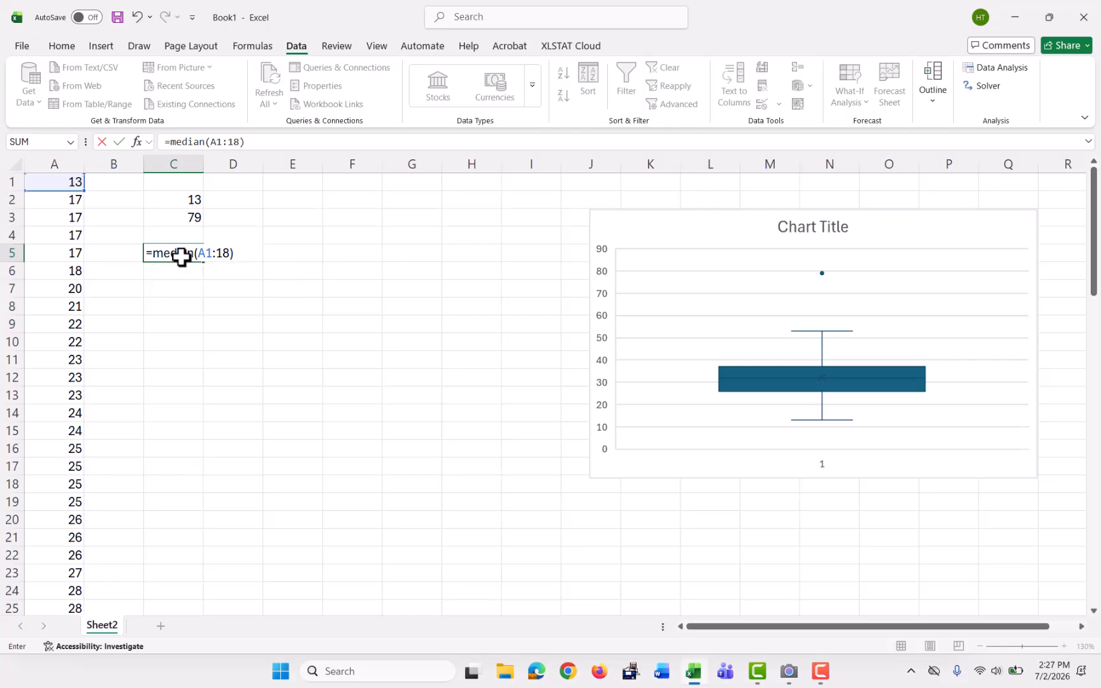
{"action": "left_click", "coordinate": [272, 142]}
{"action": "key", "text": "BackSpace"}
{"action": "key", "text": "BackSpace"}
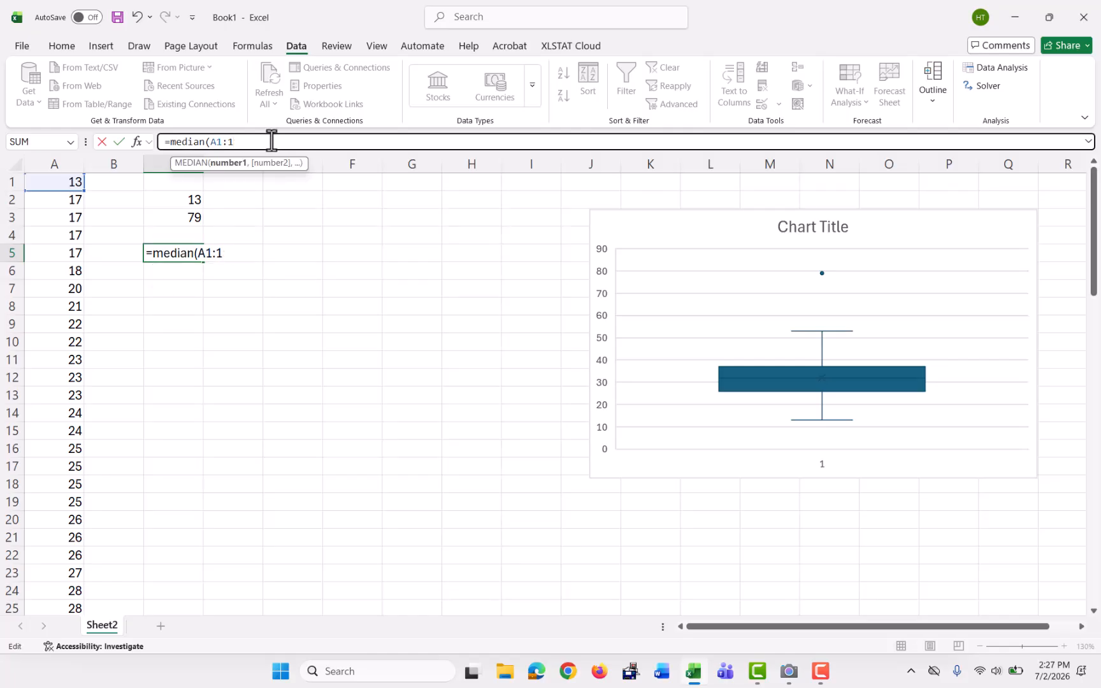
{"action": "type", "text": "A80"}
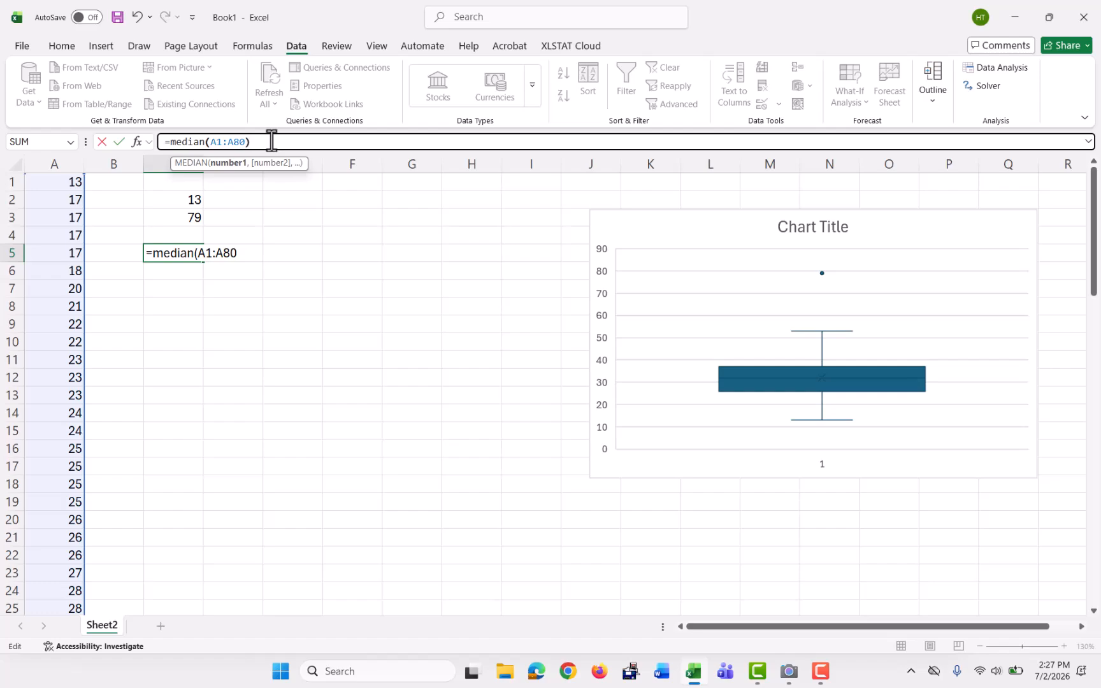
{"action": "type", "text": ")"}
{"action": "key", "text": "Return"}
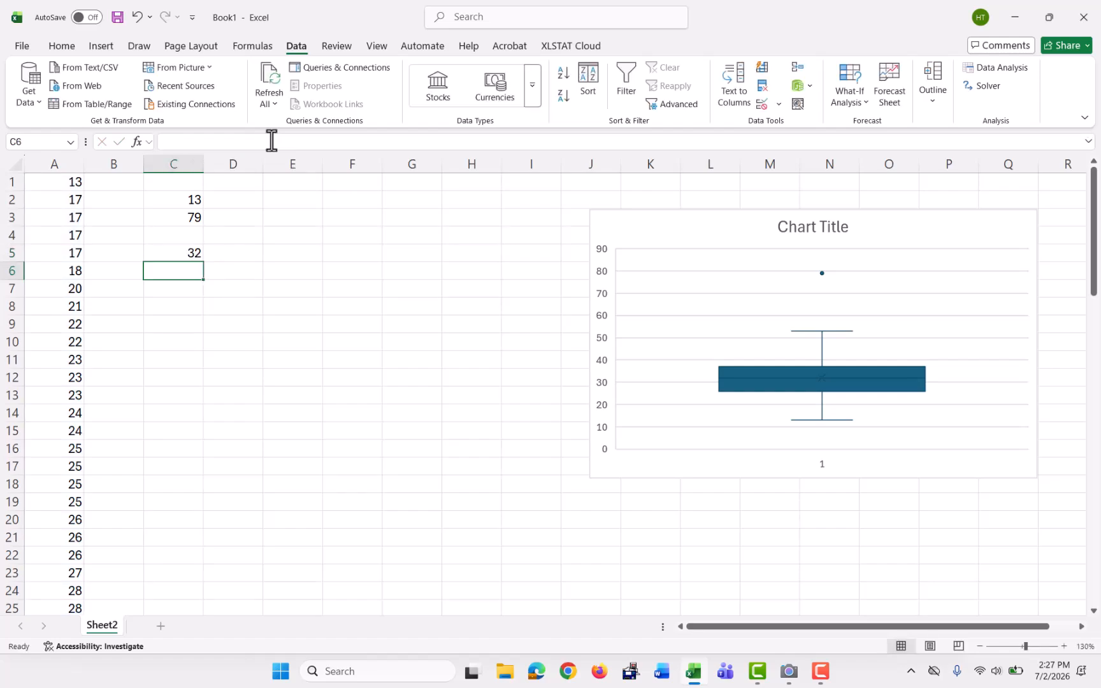
Label cell B5 "median" and cell B6 "Q1"
{"action": "left_click", "coordinate": [167, 253]}
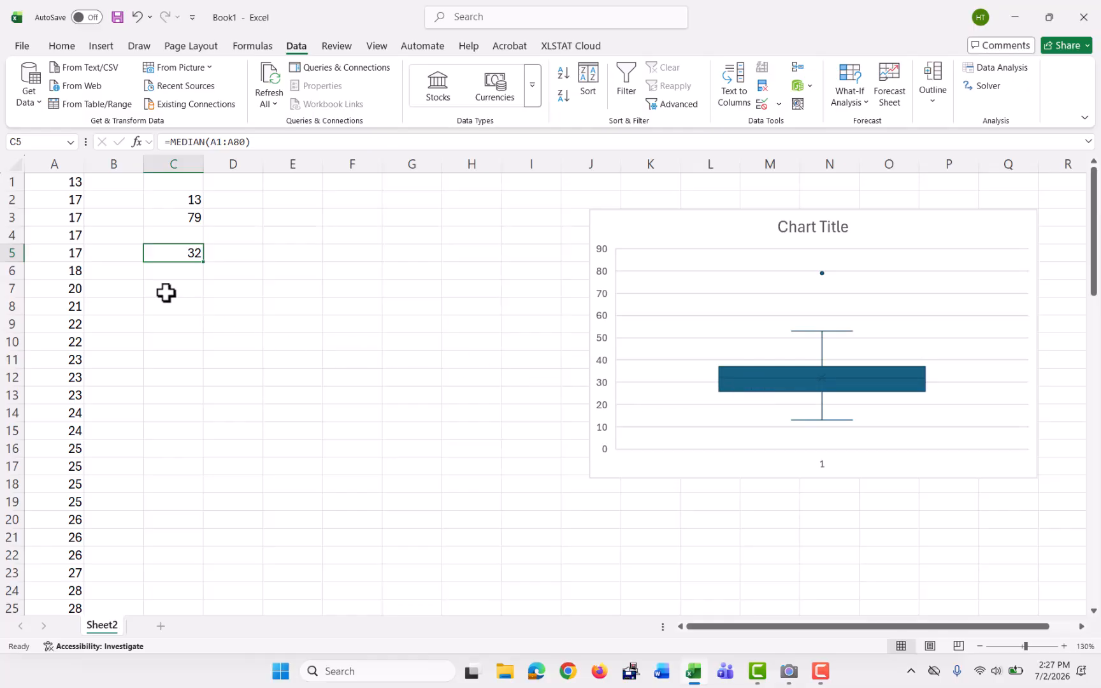
{"action": "left_click", "coordinate": [124, 250]}
{"action": "type", "text": "median"}
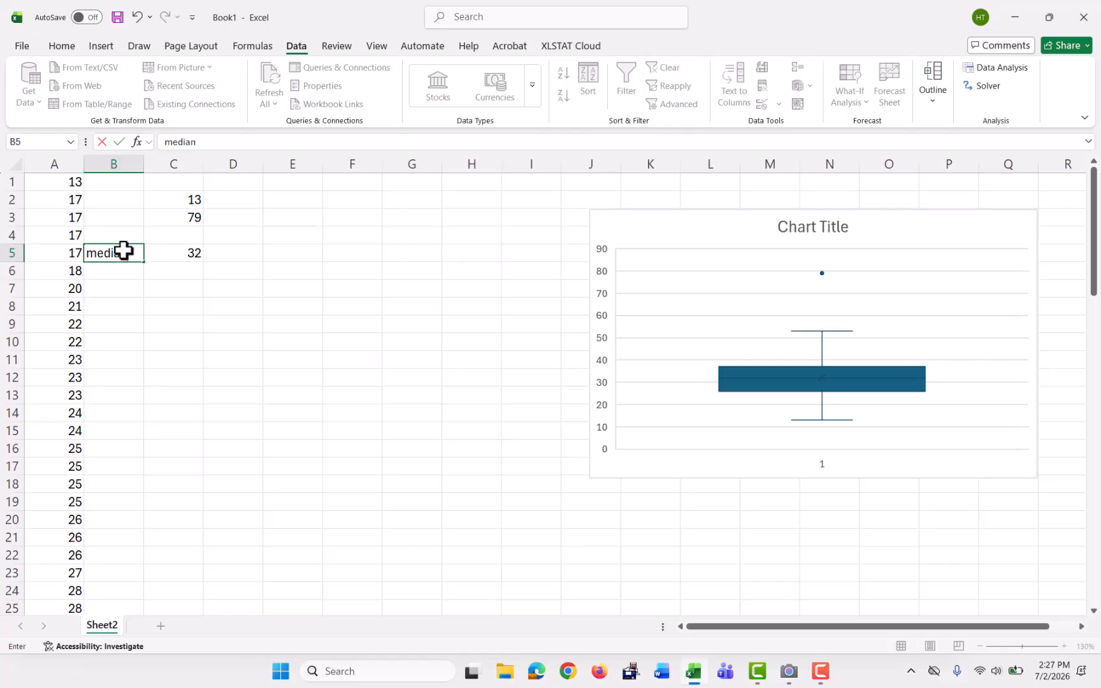
{"action": "key", "text": "Return"}
{"action": "type", "text": "A1"}
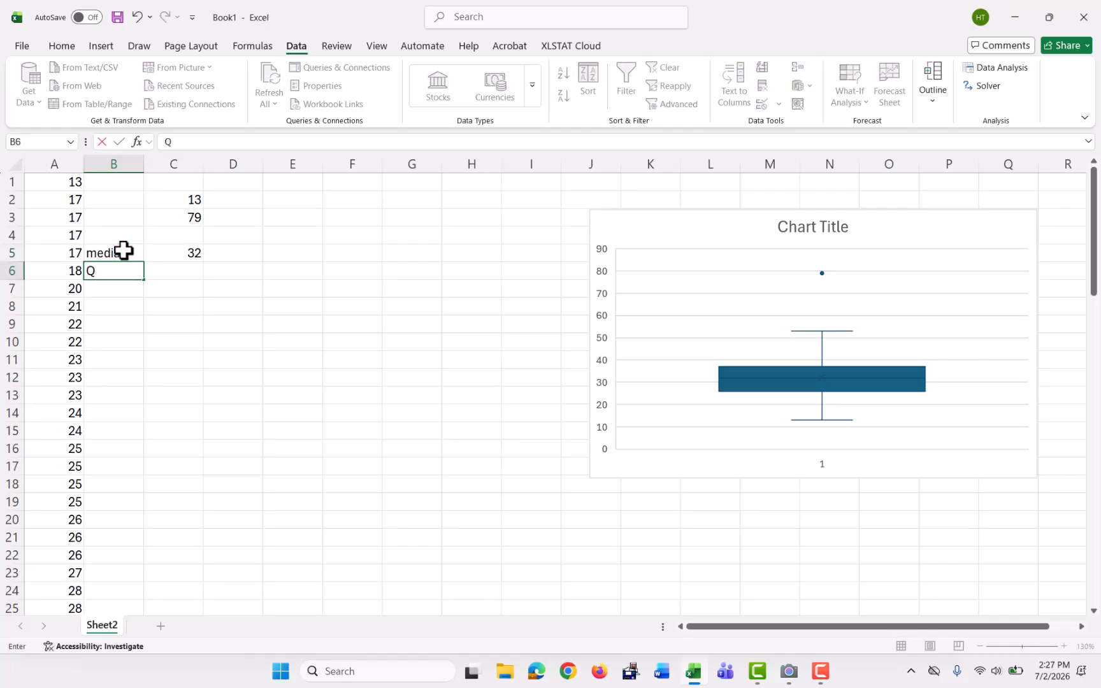
{"action": "type", "text": "1"}
{"action": "key", "text": "Tab"}
Calculate the first quartile of A1:A80 in cell C6 with the QUARTILE function, using quart 1
{"action": "type", "text": "="}
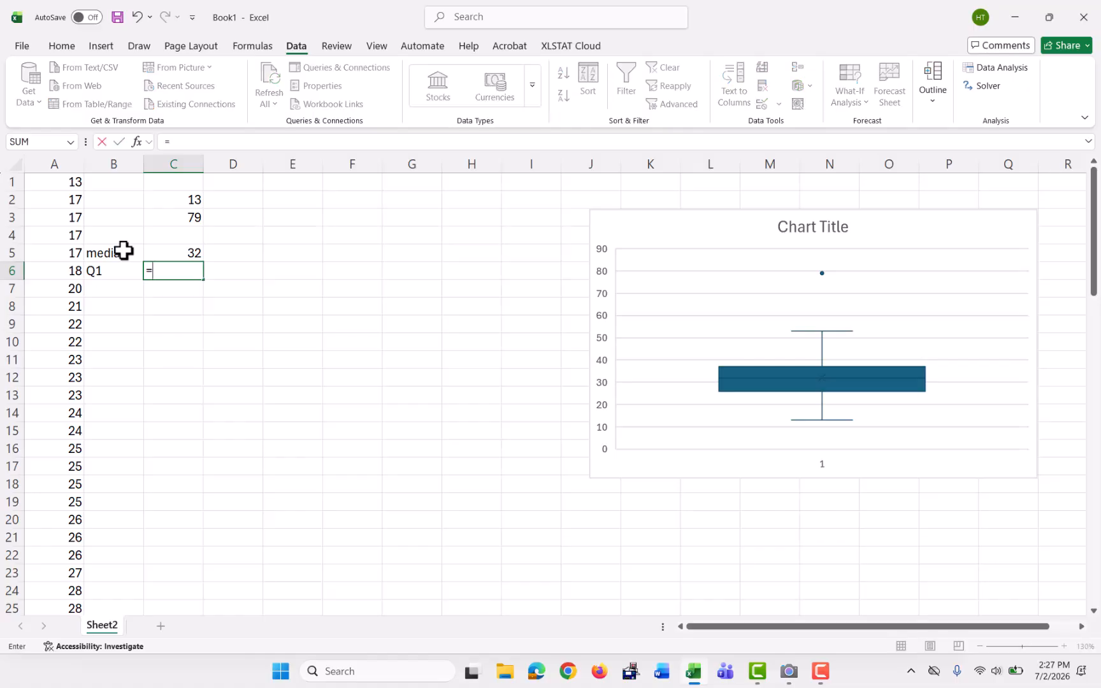
{"action": "type", "text": "quartiloe"}
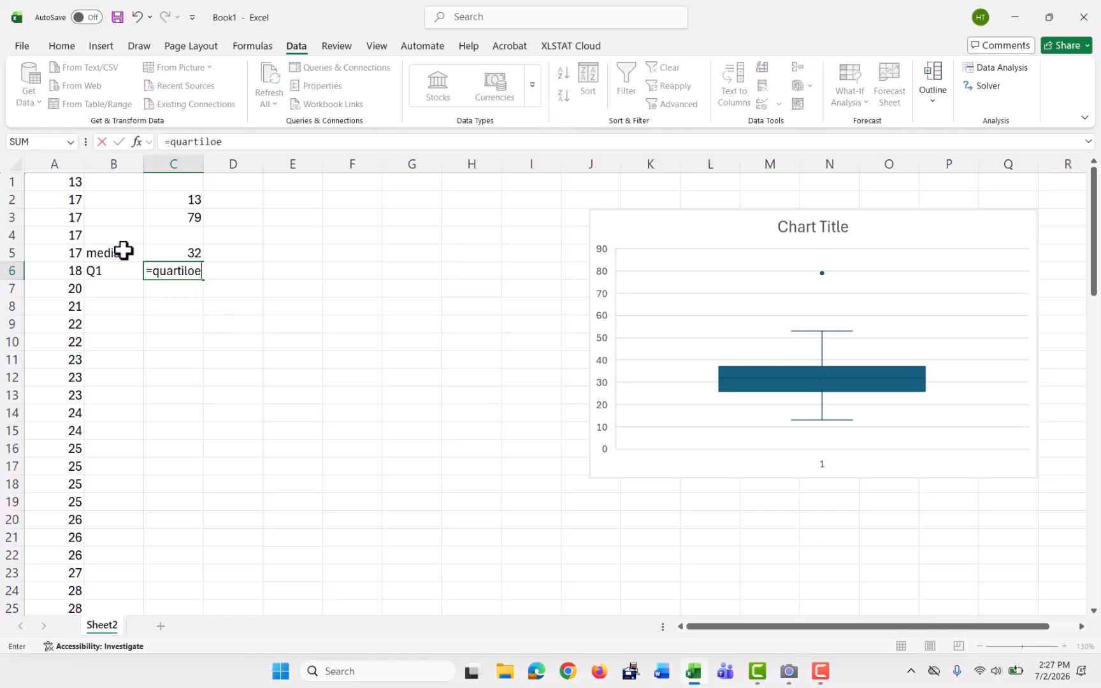
{"action": "key", "text": "BackSpace"}
{"action": "key", "text": "BackSpace"}
{"action": "key", "text": "BackSpace"}
{"action": "type", "text": "le"}
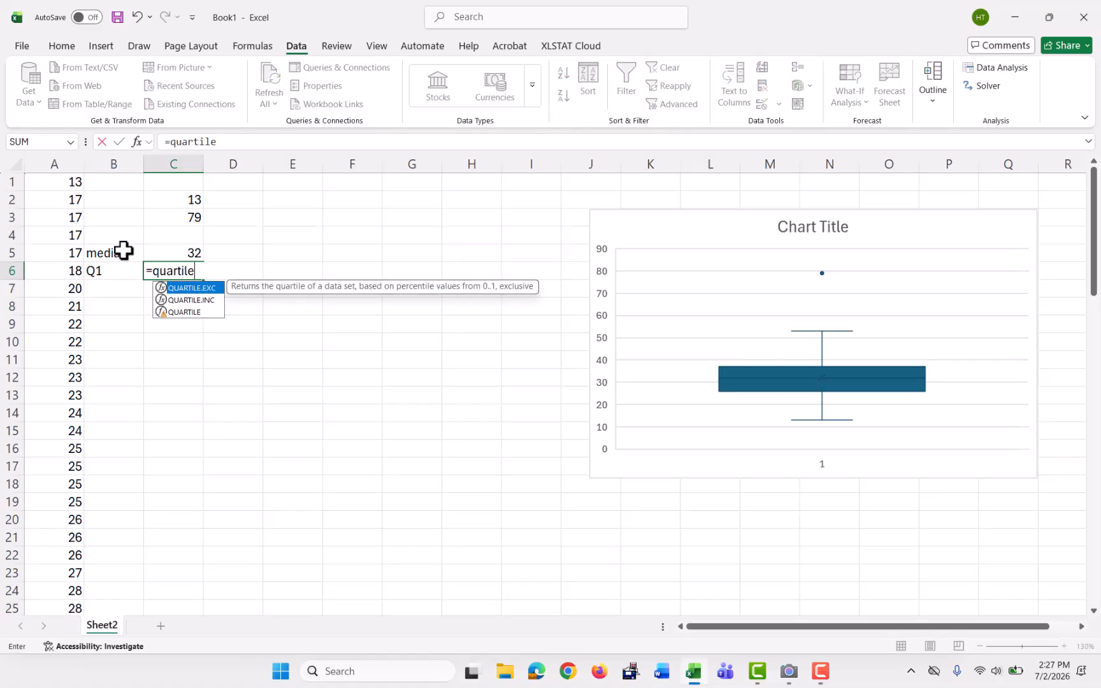
{"action": "type", "text": "("}
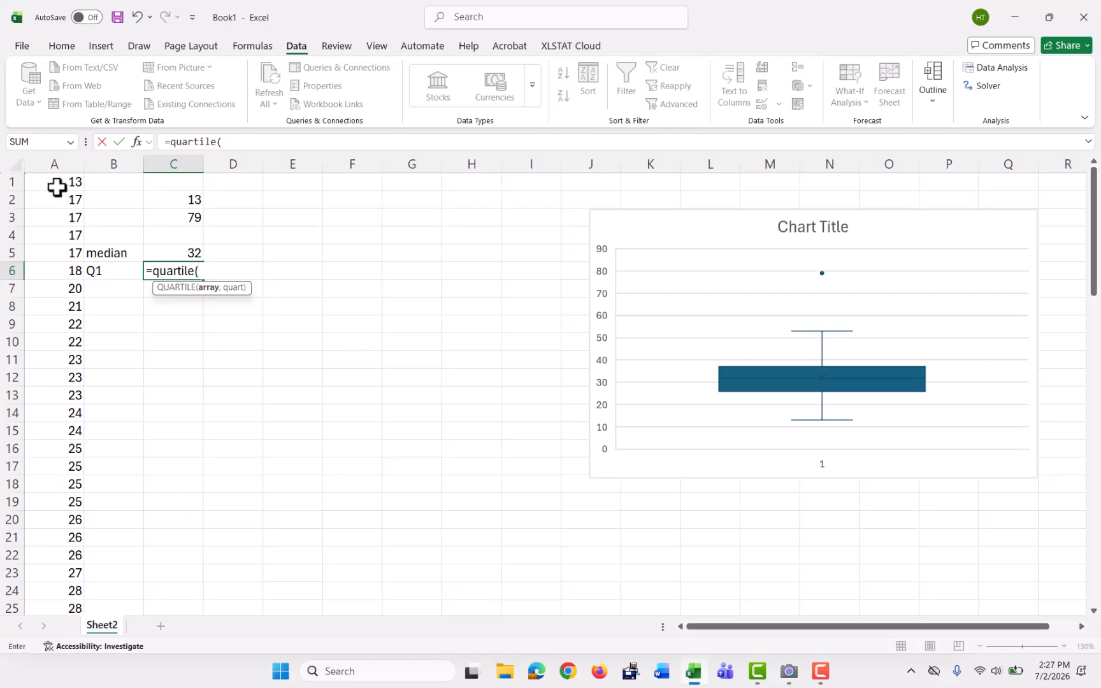
{"action": "type", "text": "A1"}
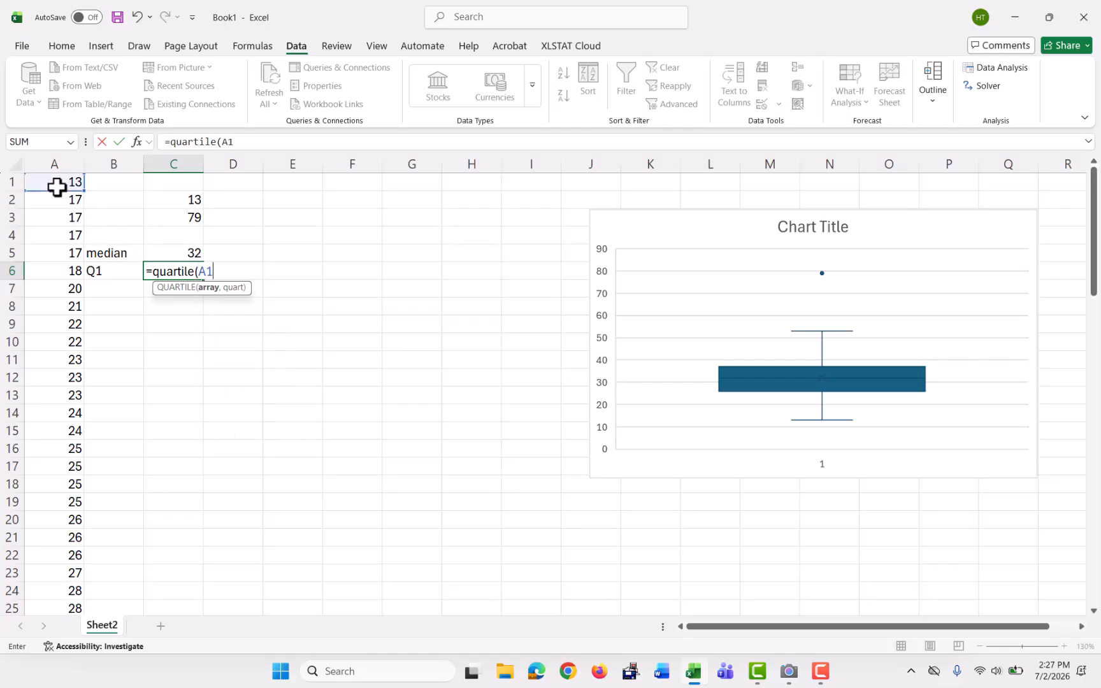
{"action": "type", "text": ":A80,"}
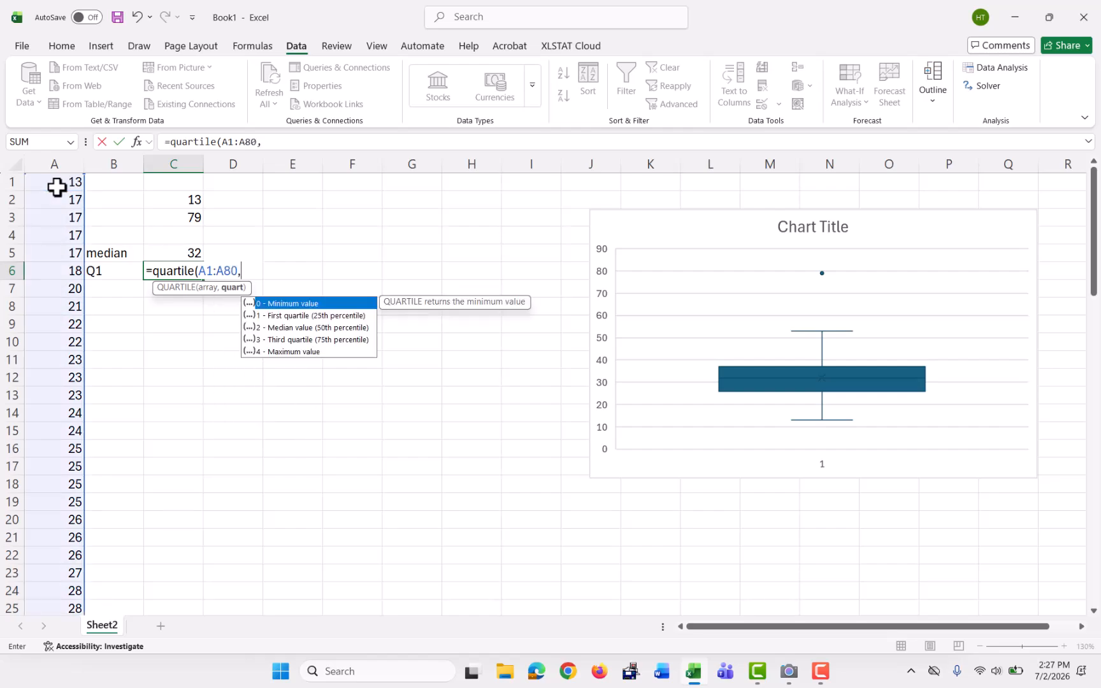
{"action": "type", "text": "1)"}
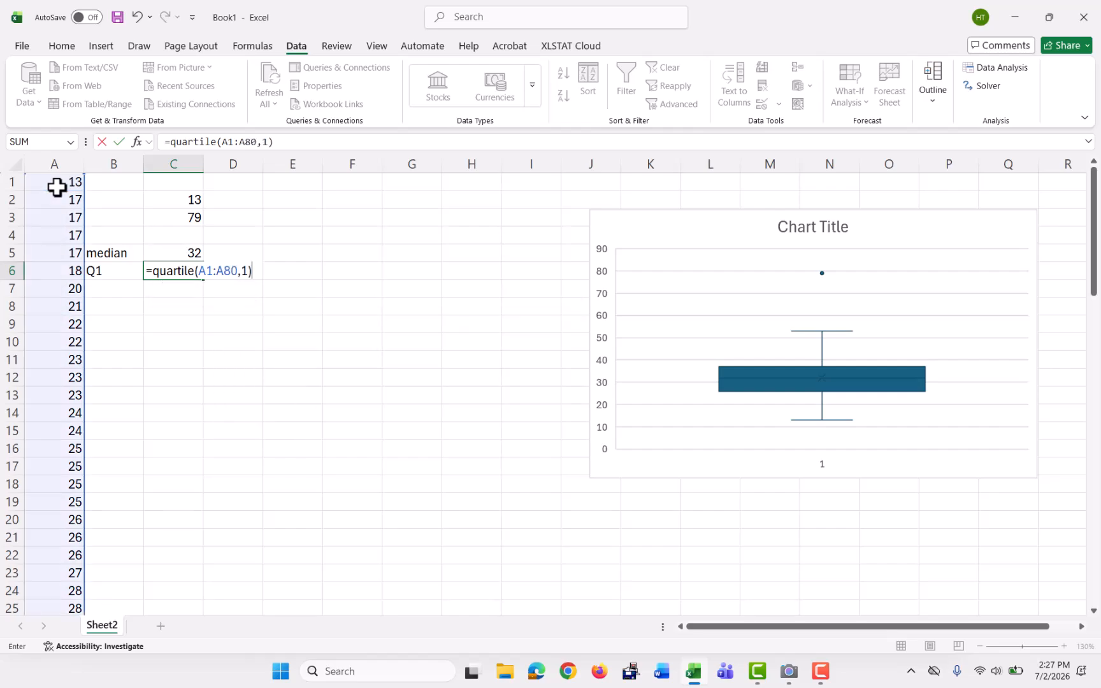
{"action": "key", "text": "Return"}
Label cell B7 "Q3" and calculate the third quartile of A1:A80 in C7 with the QUARTILE function, using quart 3
{"action": "key", "text": "Left"}
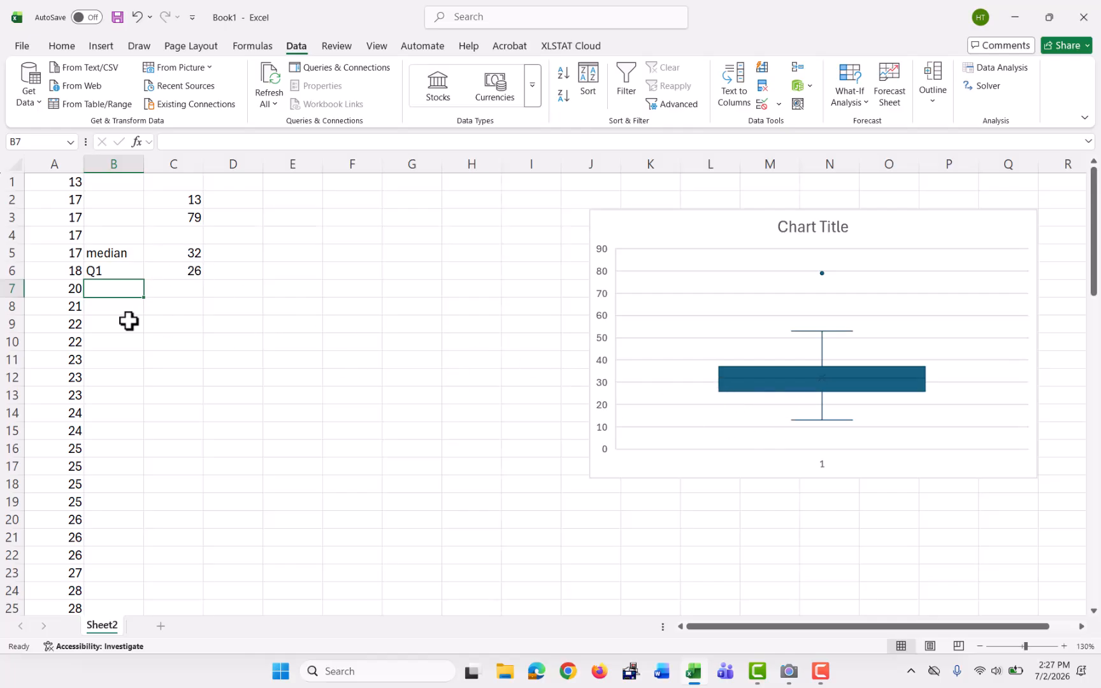
{"action": "type", "text": "Q3"}
{"action": "key", "text": "Tab"}
{"action": "type", "text": "="}
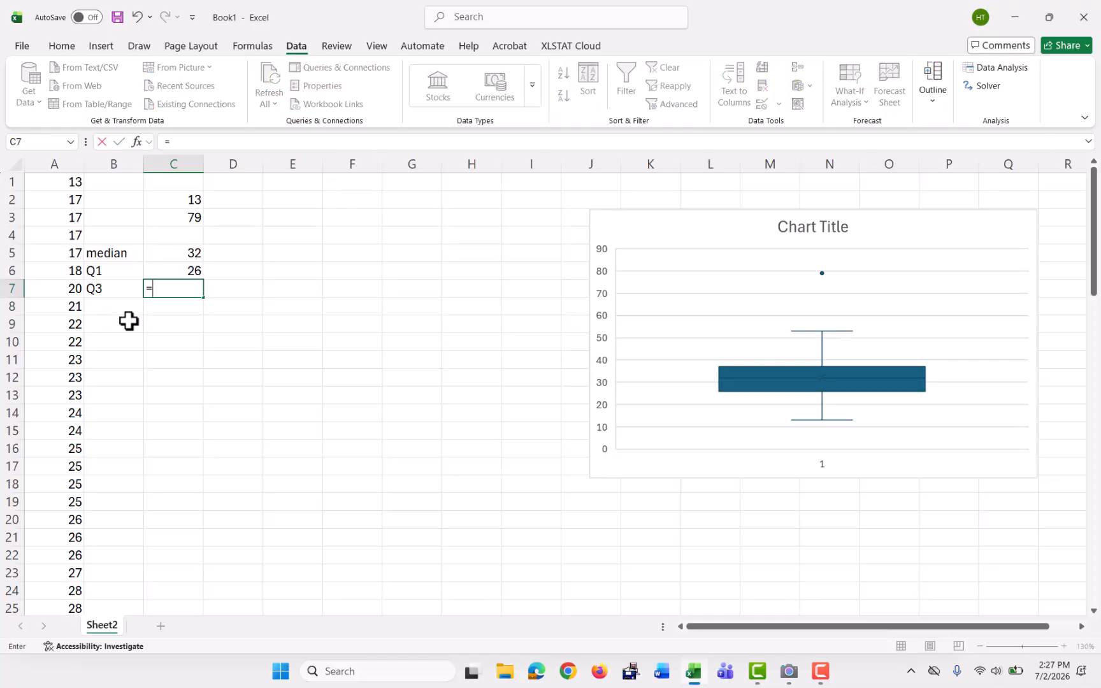
{"action": "type", "text": "quartile"}
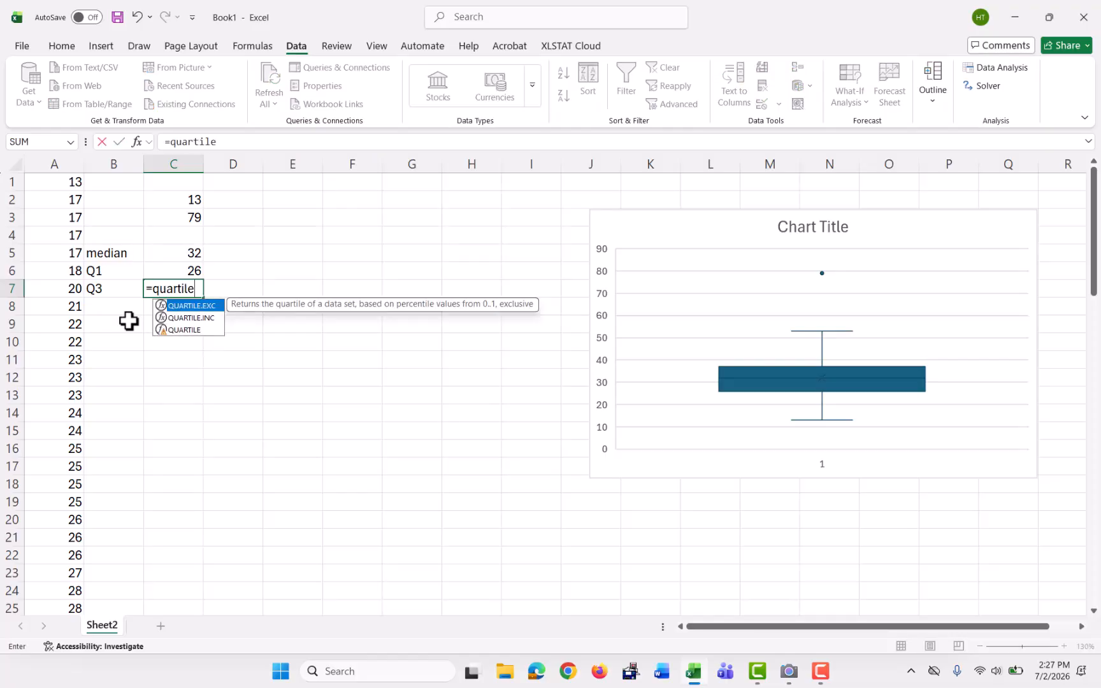
{"action": "type", "text": "("}
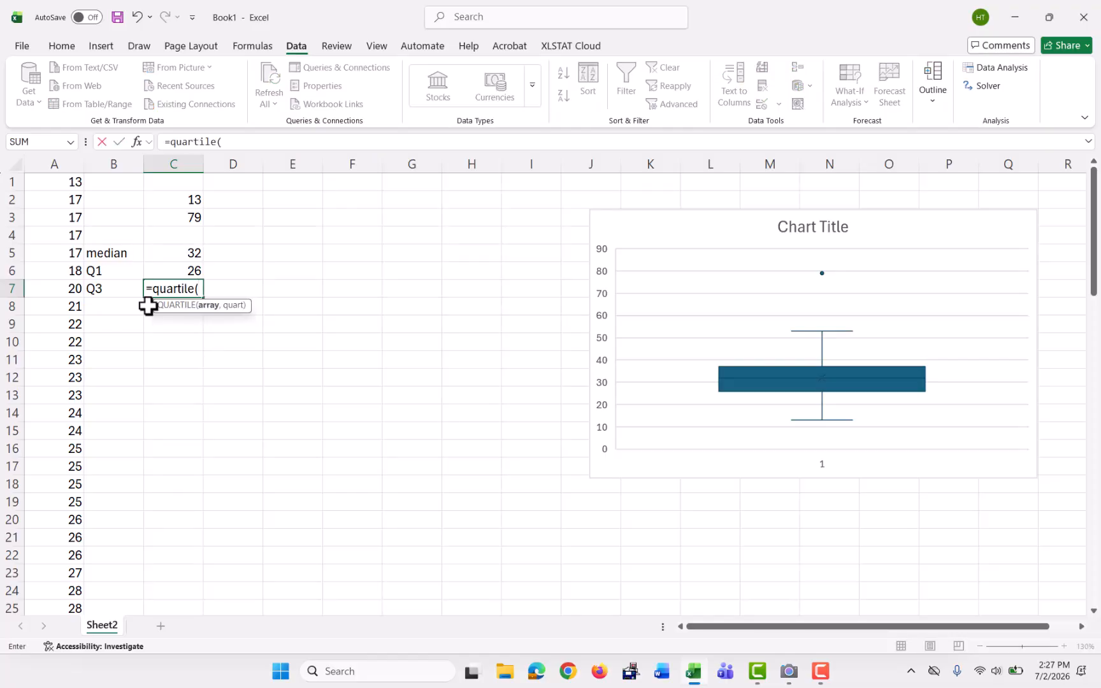
{"action": "type", "text": "A1:A"}
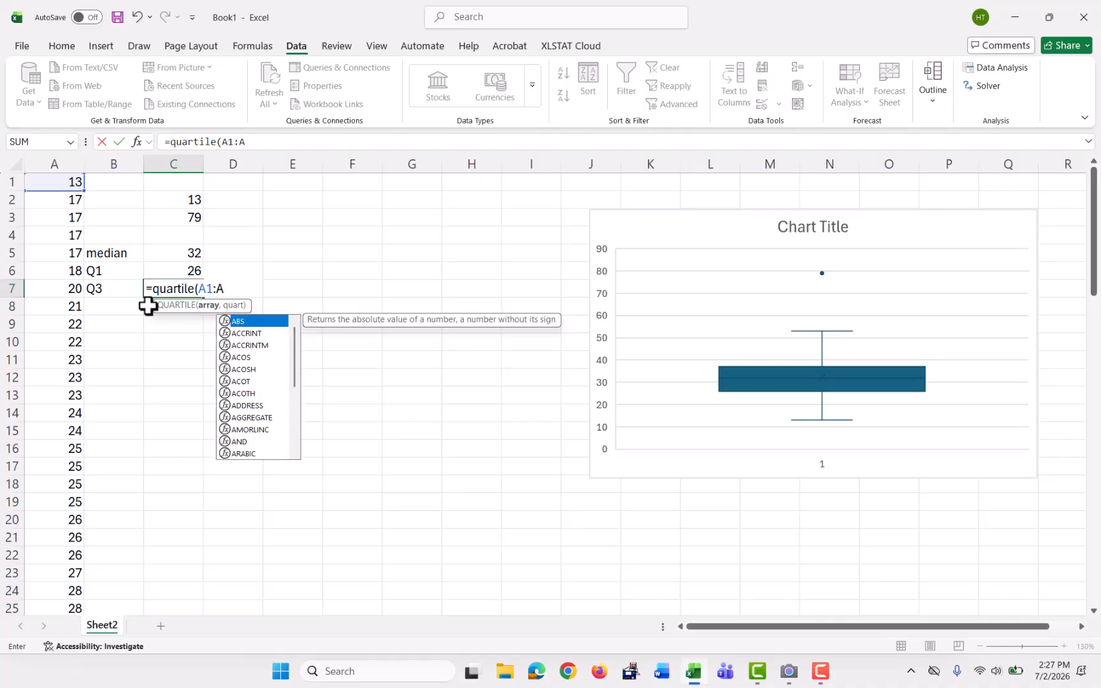
{"action": "type", "text": "80,3)"}
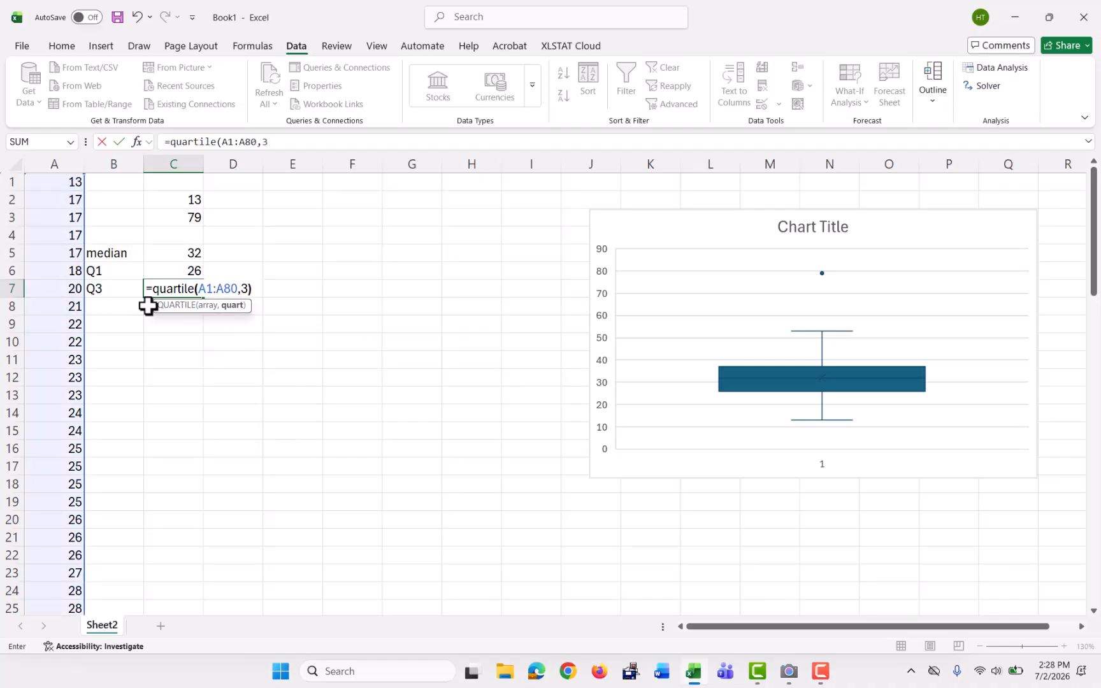
{"action": "left_click", "coordinate": [146, 306]}
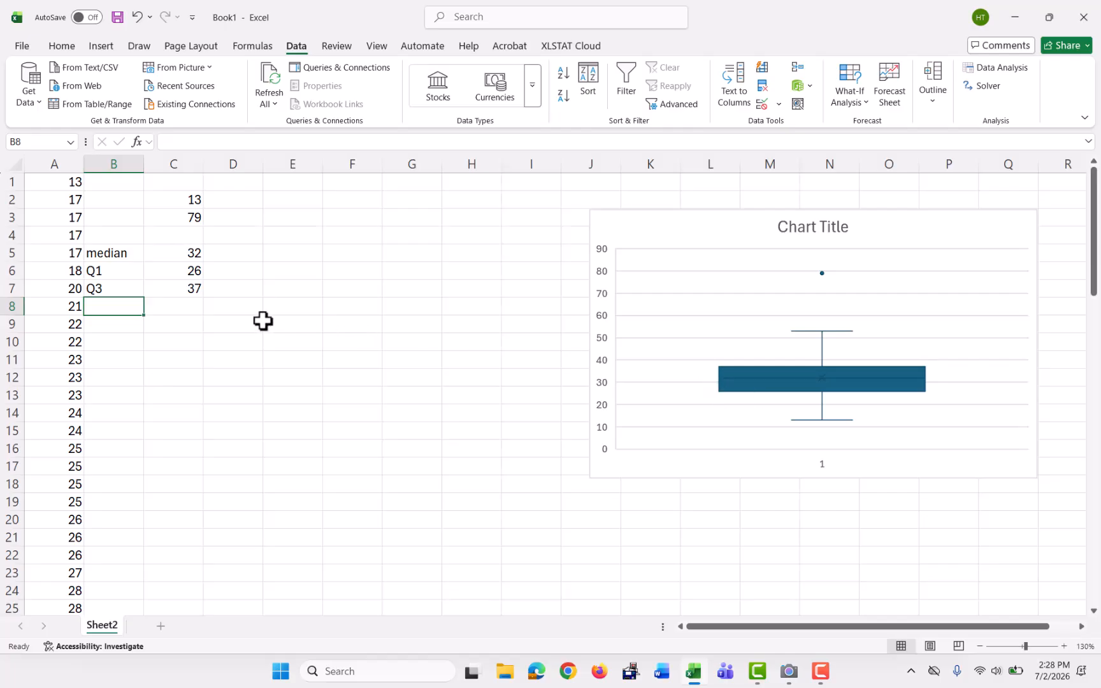
Label cell E5 "IQR" and calculate the interquartile range in F5 as Q3 minus Q1 (=C7-C6)
{"action": "left_click", "coordinate": [286, 253]}
{"action": "type", "text": "IQR"}
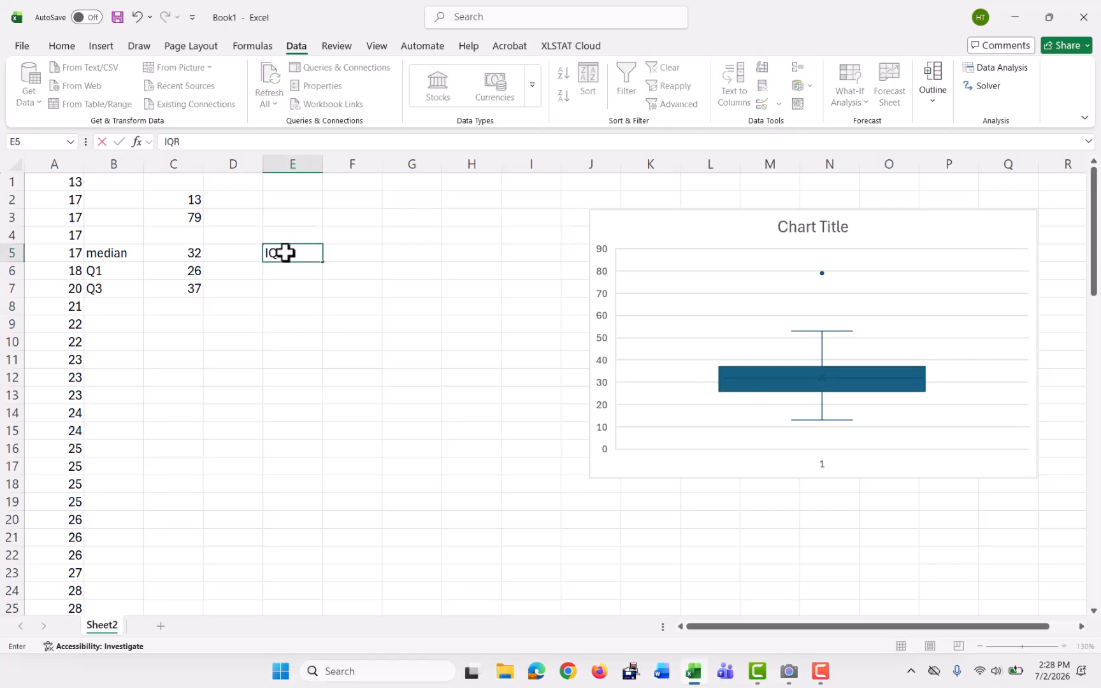
{"action": "key", "text": "Tab"}
{"action": "type", "text": "="}
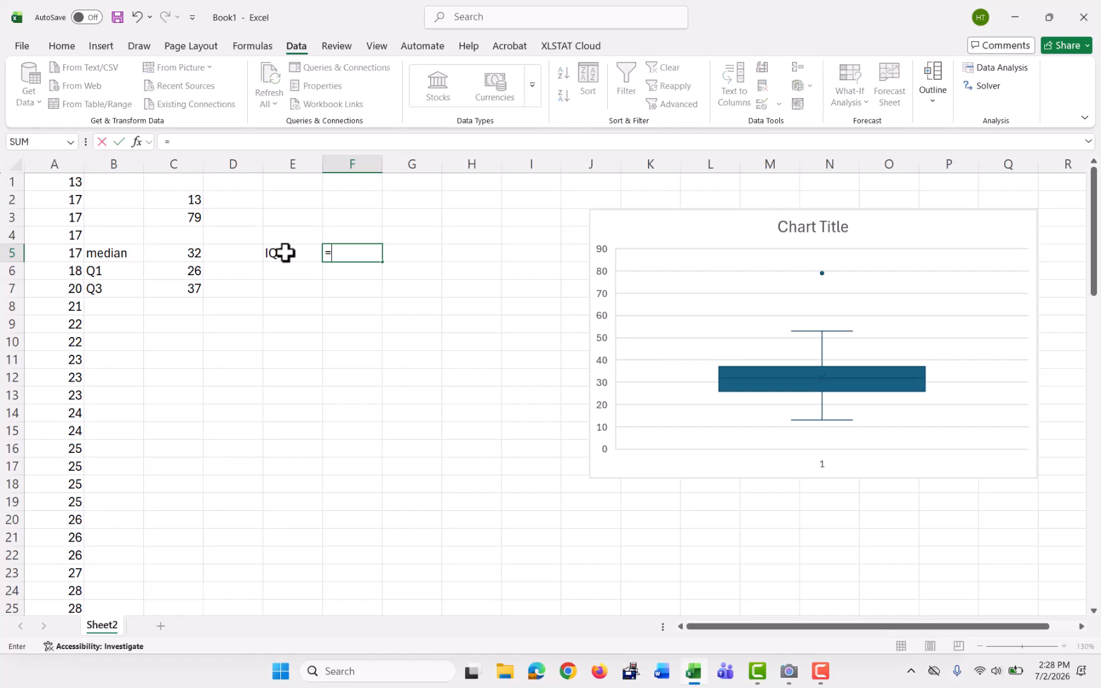
{"action": "left_click", "coordinate": [167, 288]}
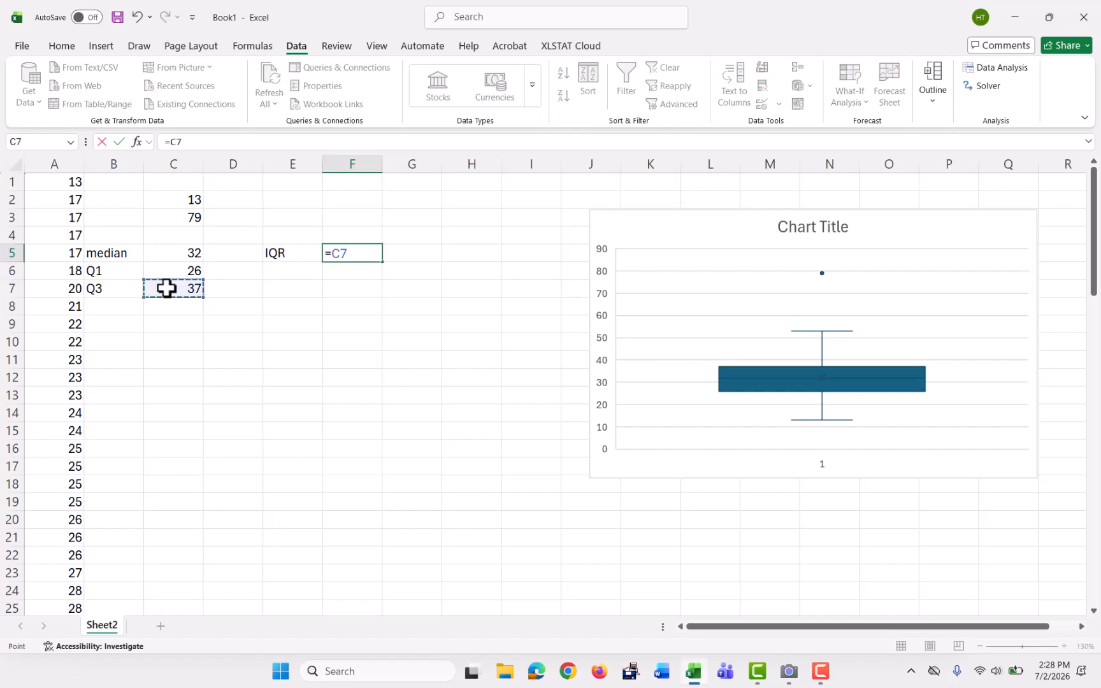
{"action": "type", "text": "-"}
{"action": "left_click", "coordinate": [179, 269]}
{"action": "key", "text": "Return"}
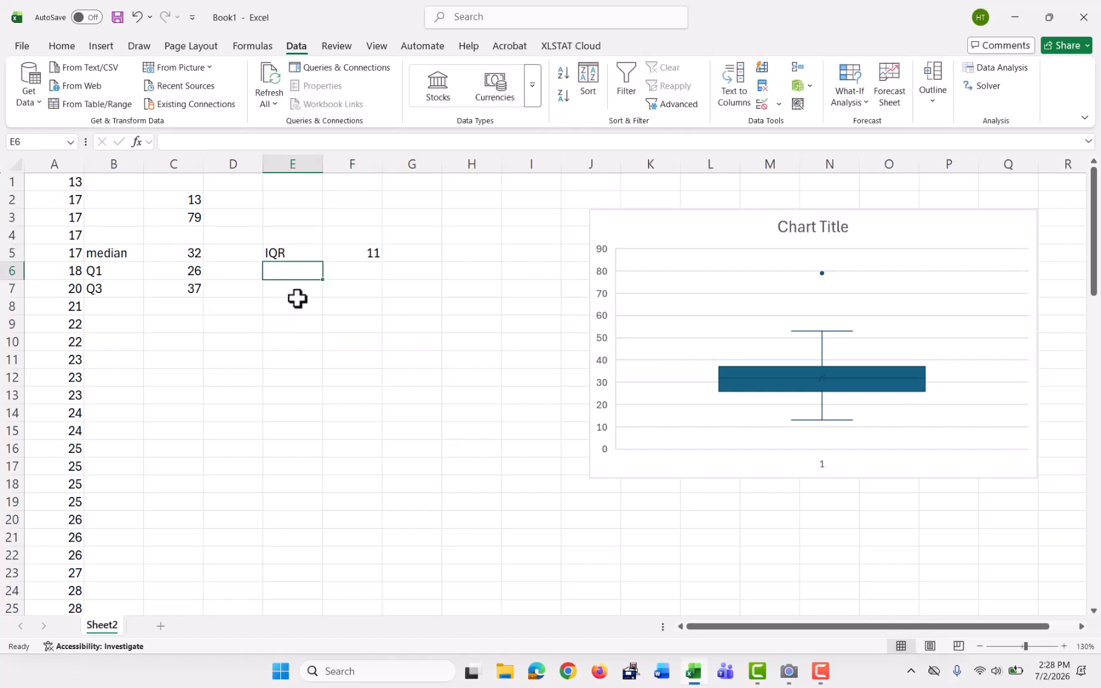
Label cell E6 "1.5*IQR" and calculate 1.5 times the interquartile range in F6 (=1.5*F5)
{"action": "type", "text": "1.5*IQR"}
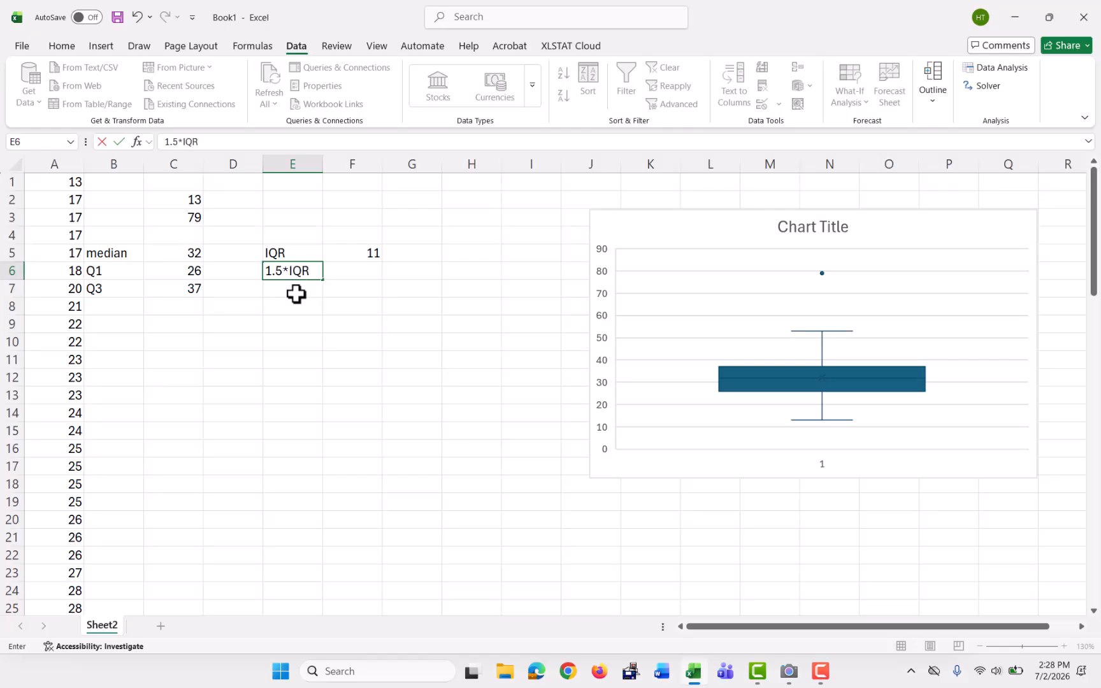
{"action": "key", "text": "Tab"}
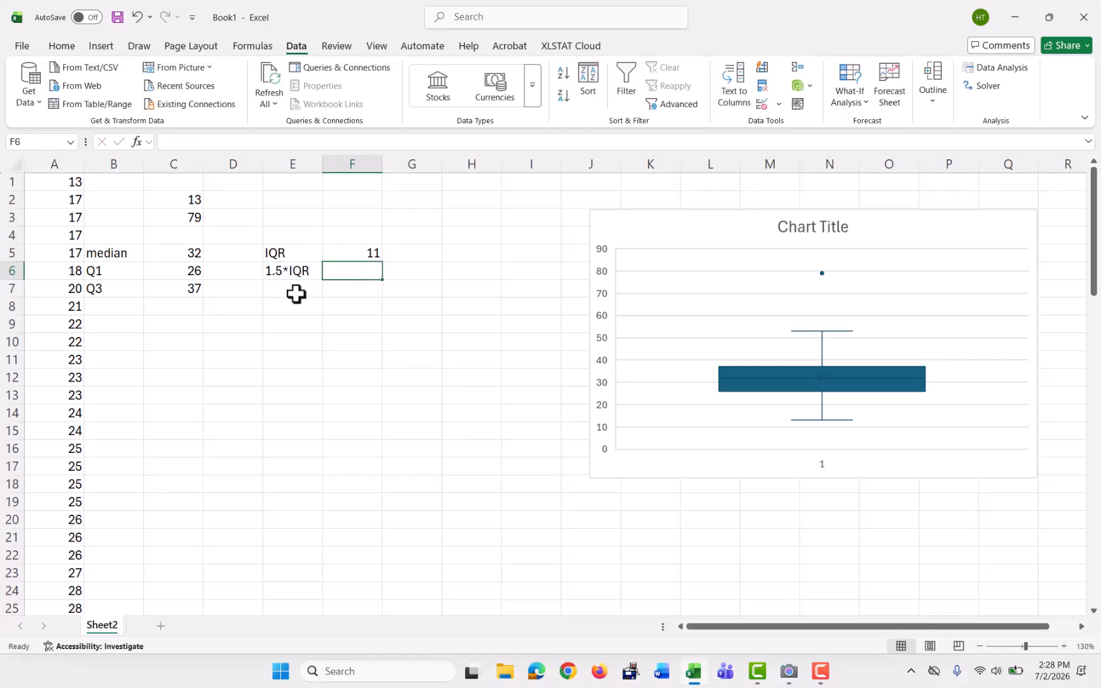
{"action": "type", "text": "="}
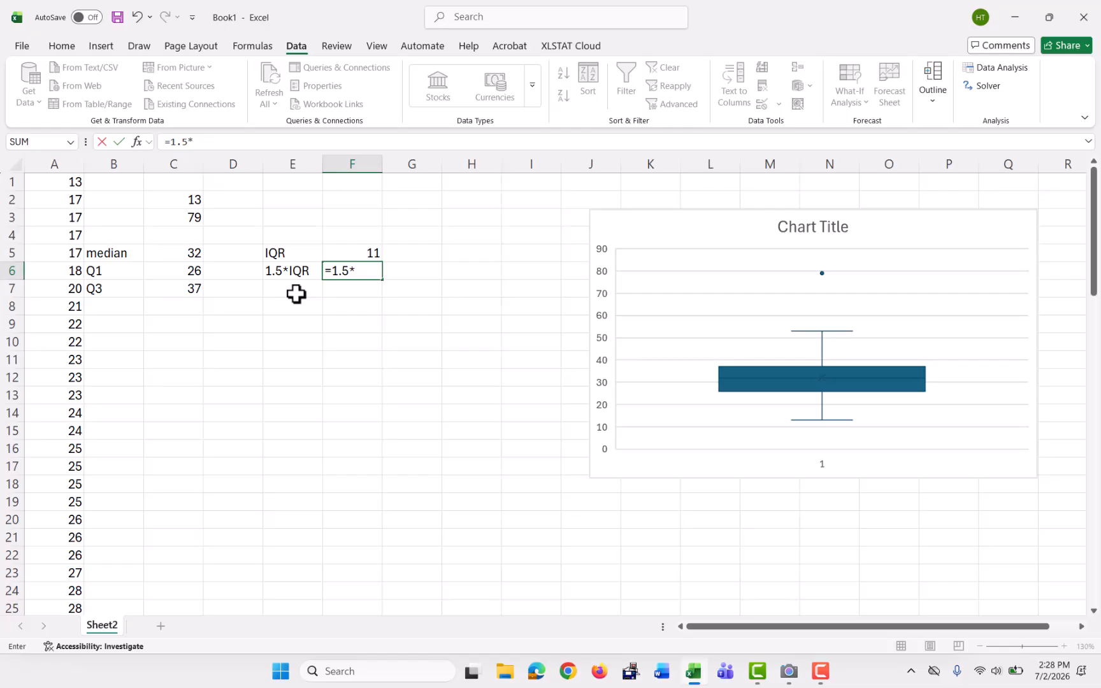
{"action": "type", "text": "1.5*"}
{"action": "left_click", "coordinate": [365, 256]}
{"action": "key", "text": "Return"}
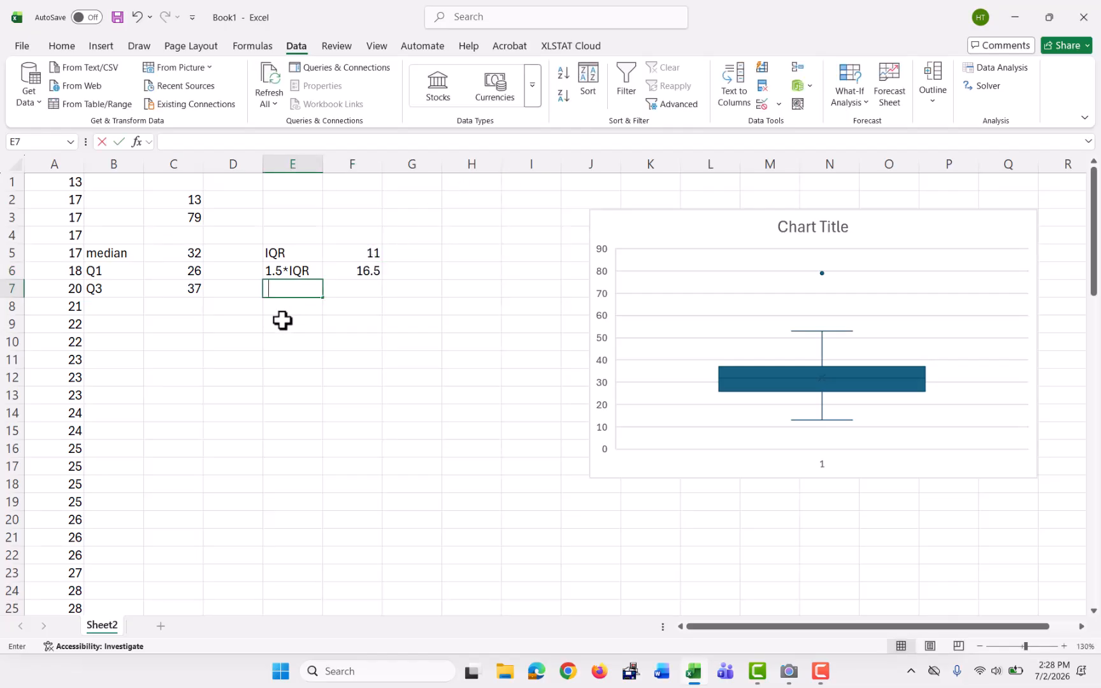
Label cell E7 "lower limit", below the 1.5*IQR label
{"action": "type", "text": "lower limite"}
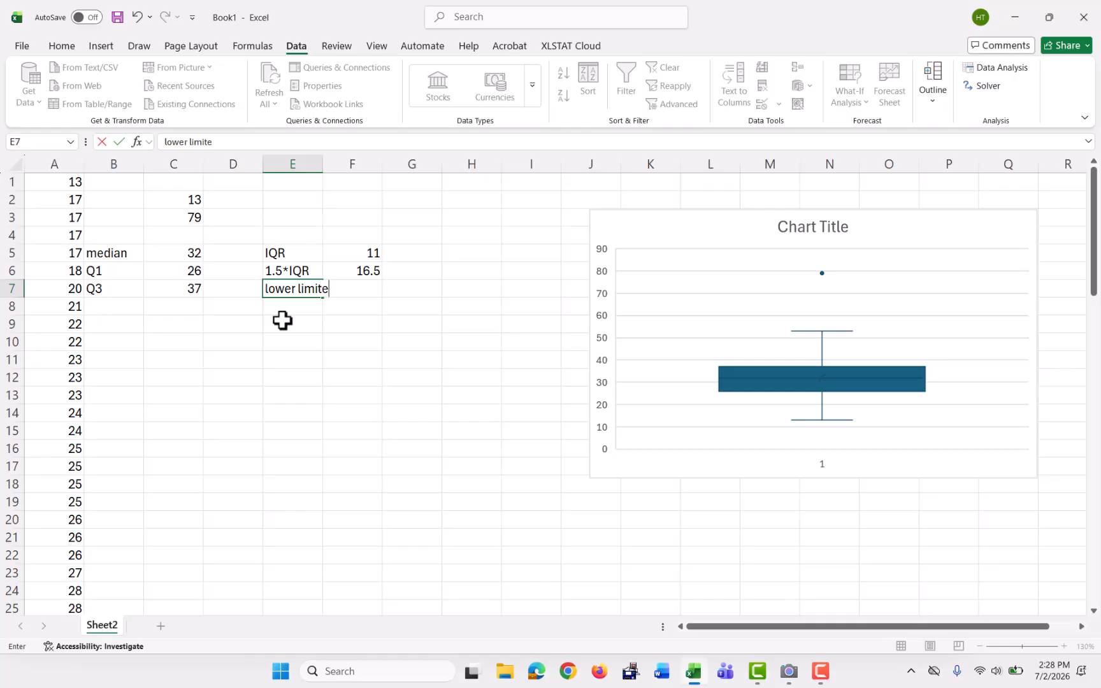
{"action": "key", "text": "Tab"}
{"action": "key", "text": "BackSpace"}
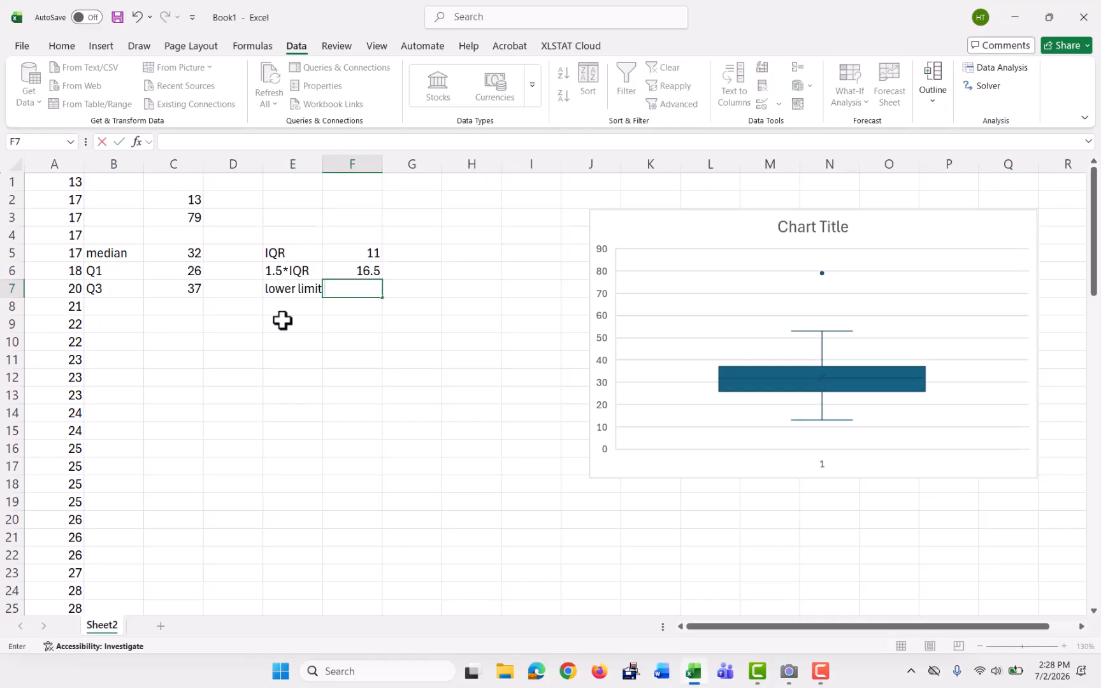
{"action": "key", "text": "Left"}
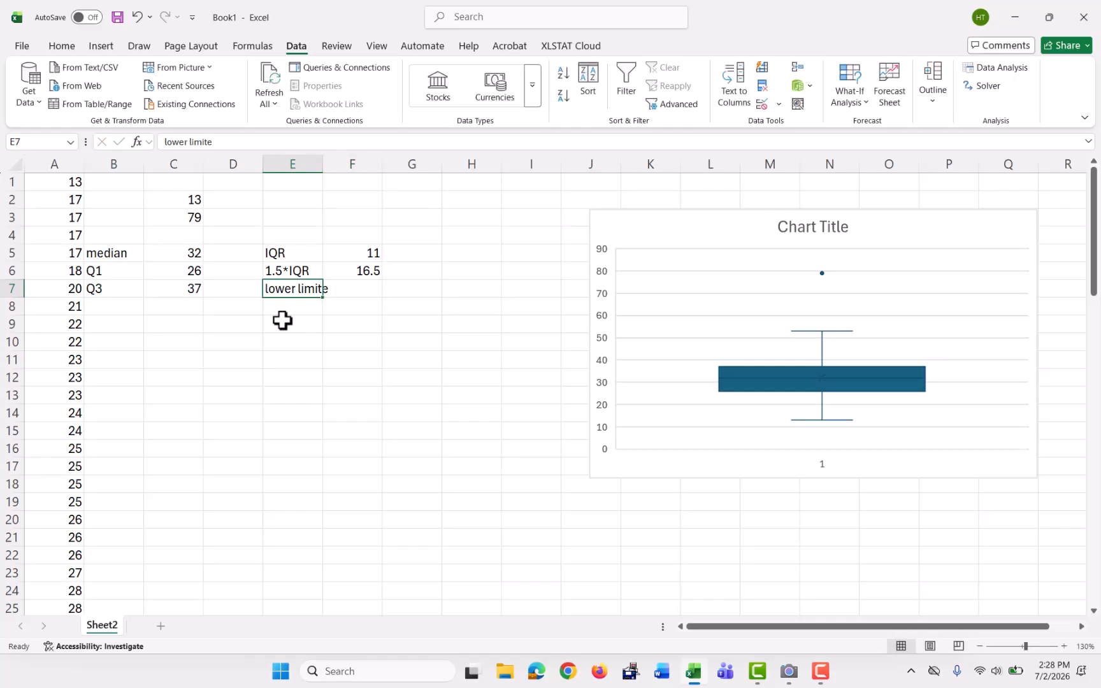
{"action": "left_click", "coordinate": [234, 141]}
{"action": "key", "text": "BackSpace"}
{"action": "key", "text": "Tab"}
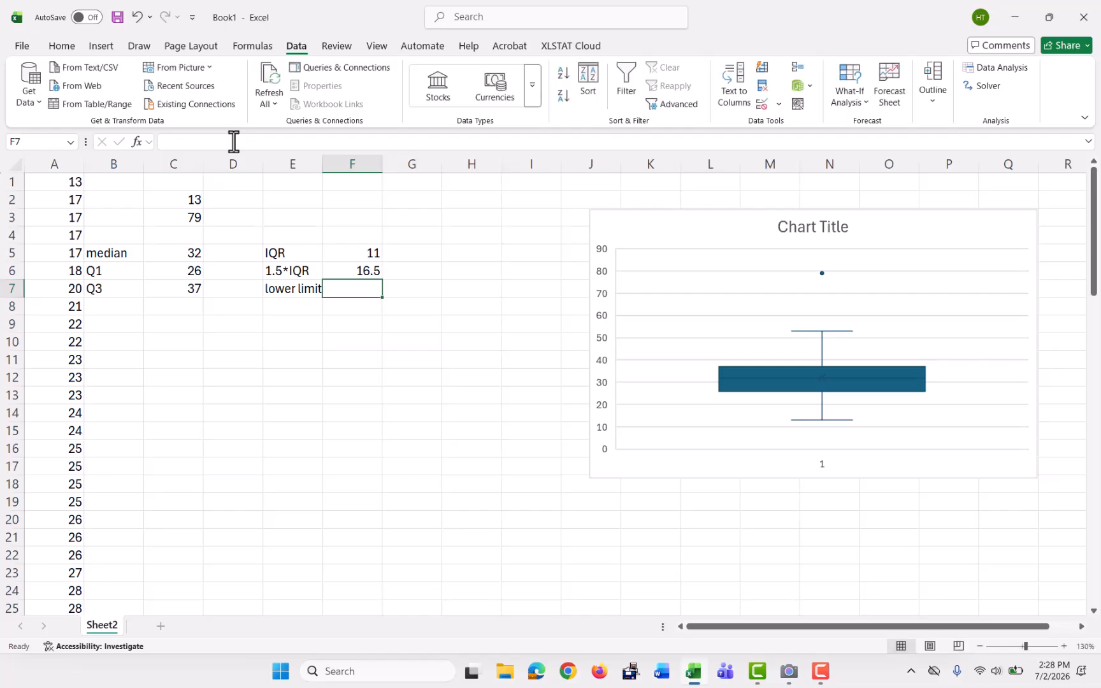
Calculate the lower limit in cell F7 as Q1 minus 1.5 times the IQR (=C6-F6)
{"action": "type", "text": "="}
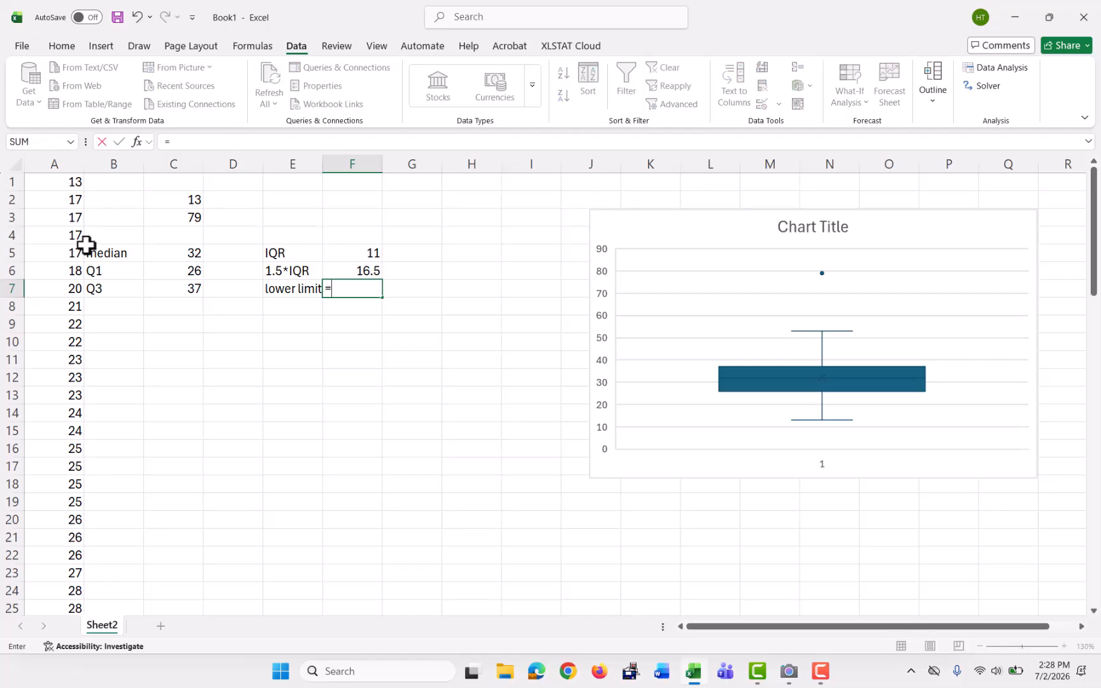
{"action": "left_click", "coordinate": [198, 270]}
{"action": "type", "text": "-"}
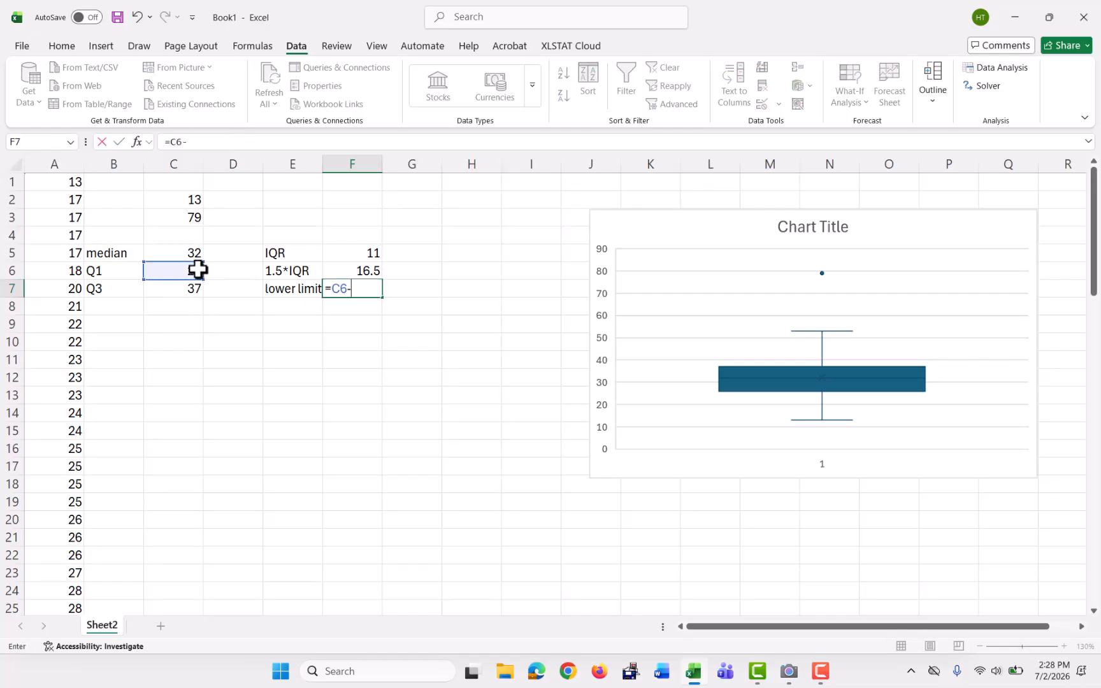
{"action": "left_click", "coordinate": [340, 268]}
{"action": "key", "text": "Return"}
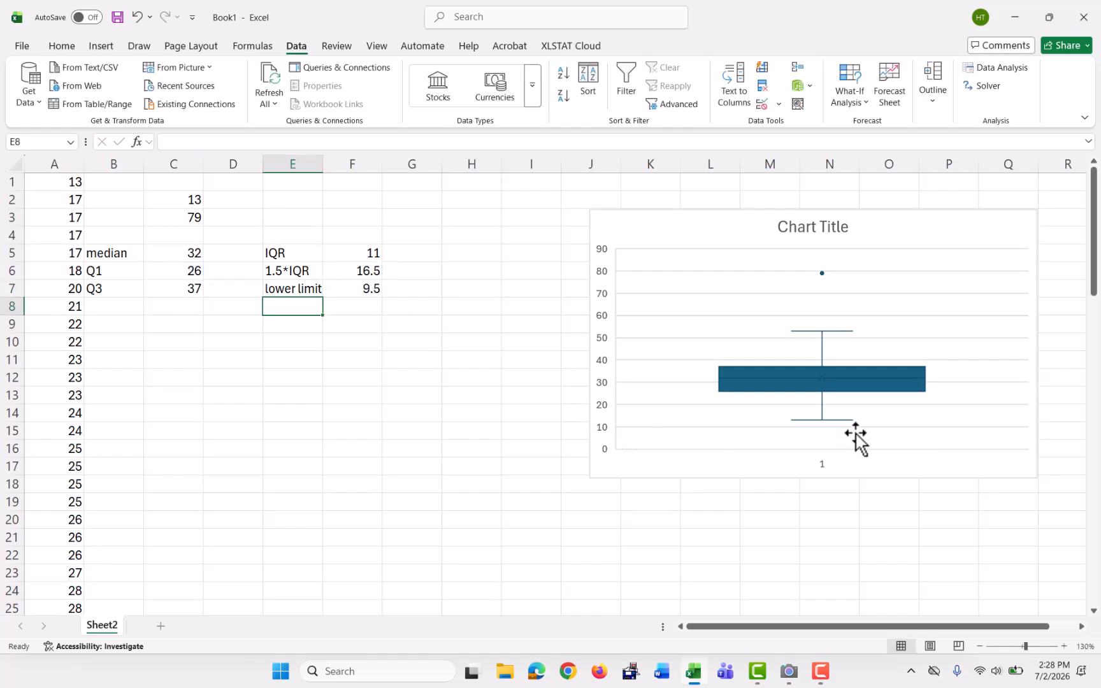
Label cell E8 "upper limit" and calculate it in F8 as Q3 plus 1.5 times the IQR (=C7+F6)
{"action": "type", "text": "upper limit"}
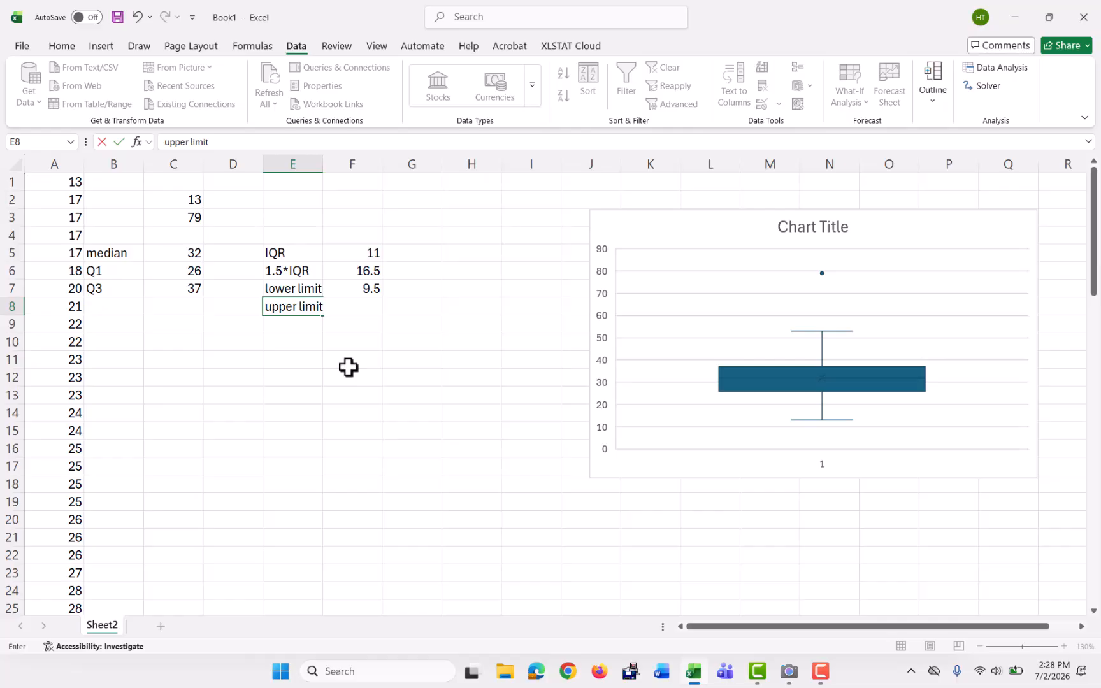
{"action": "key", "text": "Tab"}
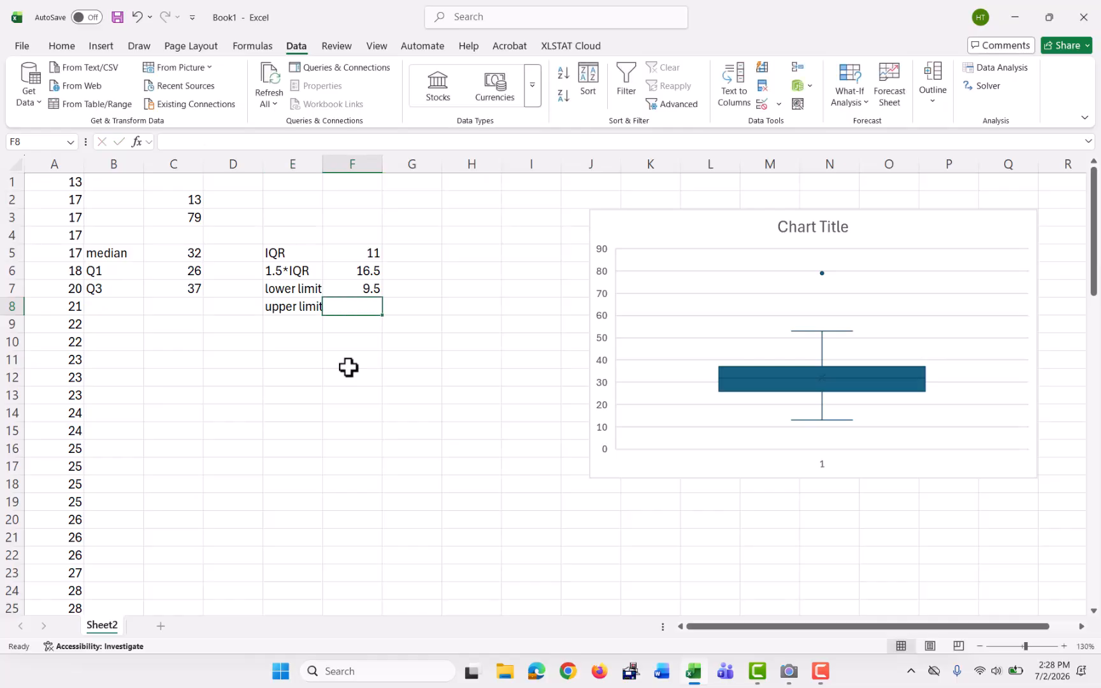
{"action": "type", "text": "="}
{"action": "left_click", "coordinate": [179, 289]}
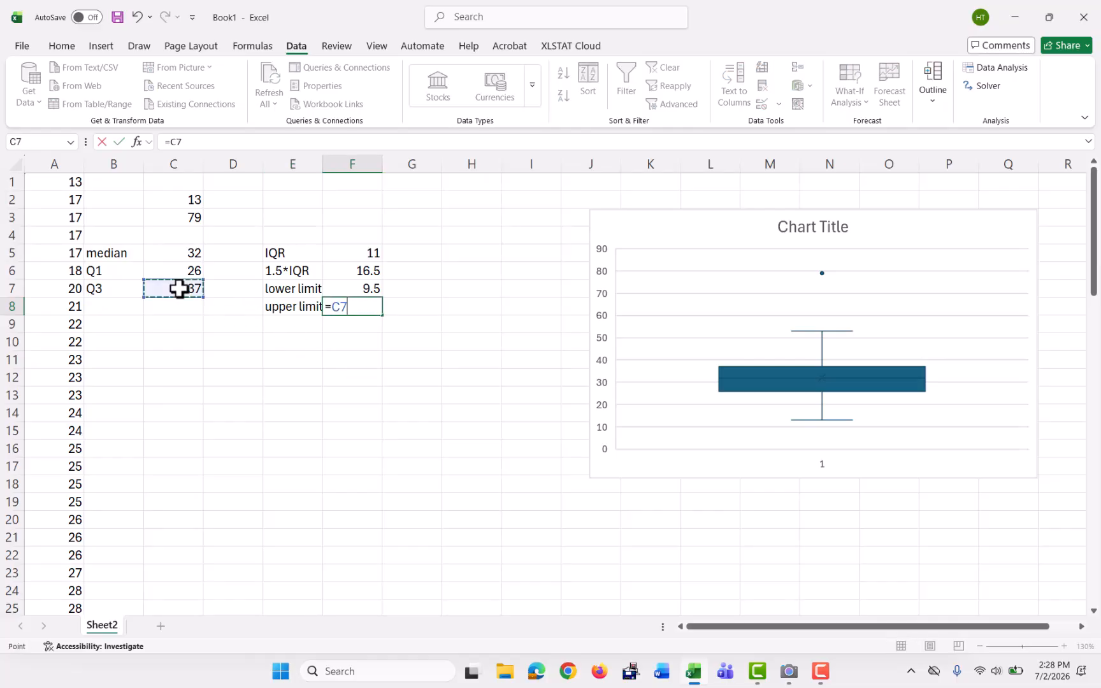
{"action": "type", "text": "+"}
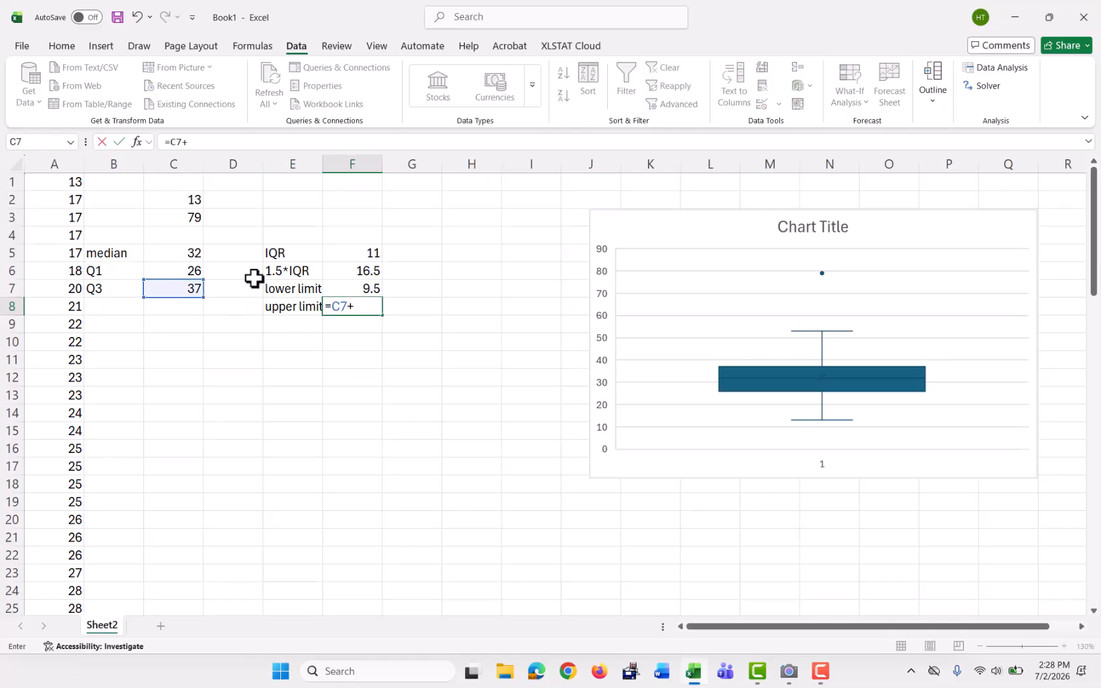
{"action": "left_click", "coordinate": [358, 269]}
{"action": "key", "text": "Return"}
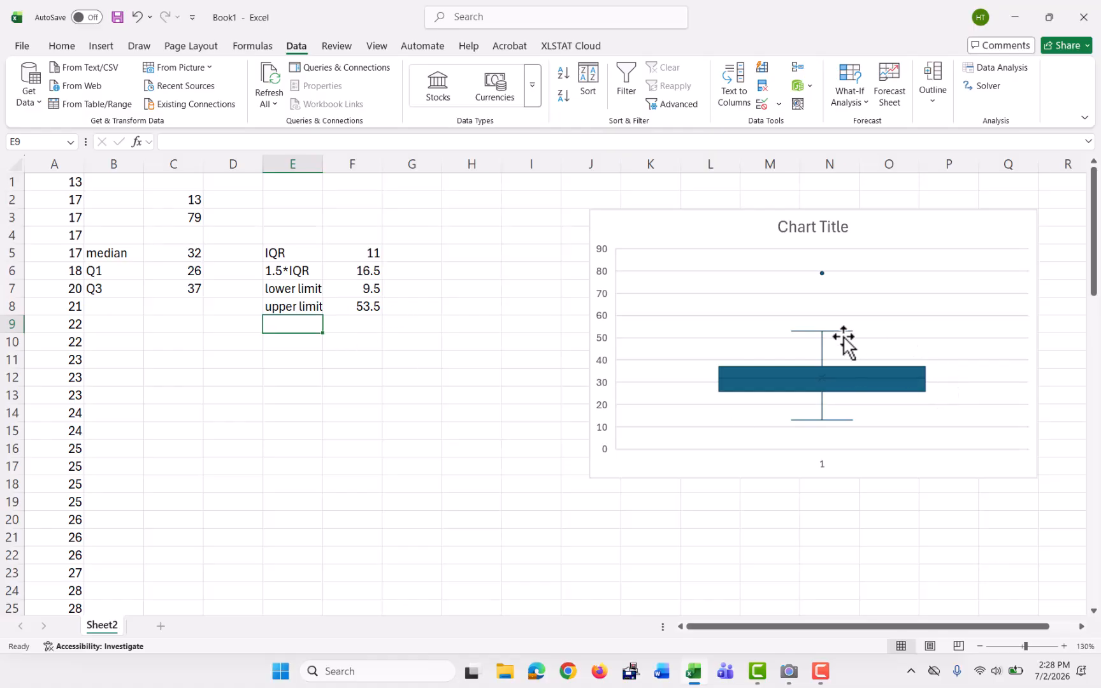
{"action": "mouse_move", "coordinate": [812, 331]}
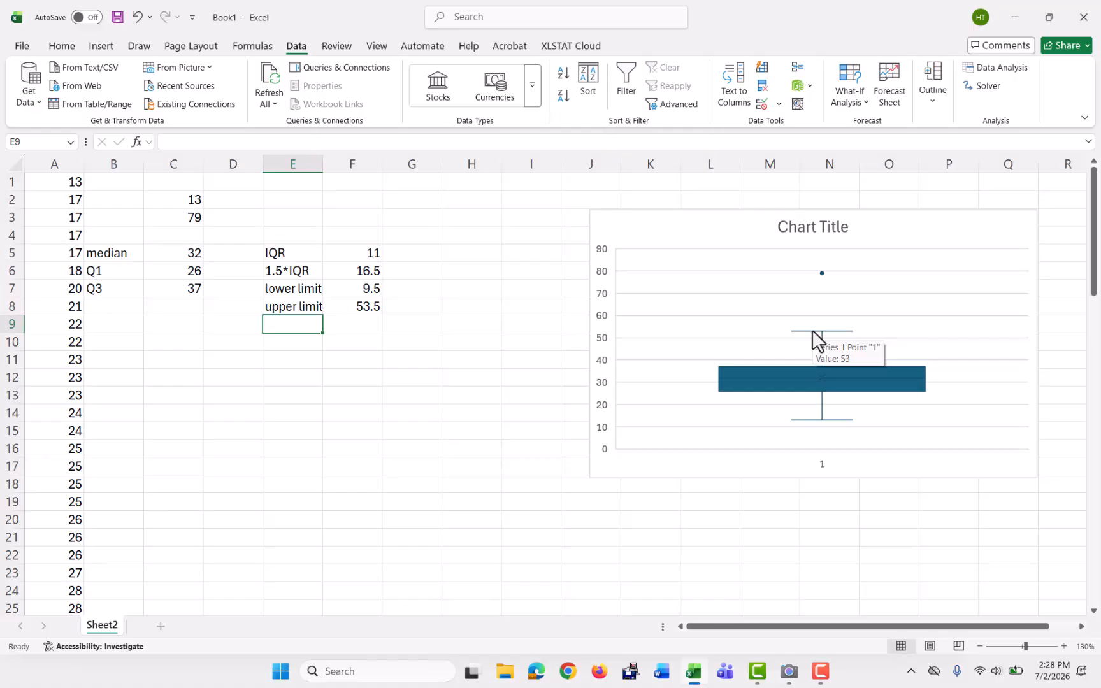
Compare the largest sorted values at the end of column A with the upper whisker and outlier in the box plot
{"action": "scroll", "coordinate": [61, 401], "scroll_direction": "down", "scroll_amount": 6}
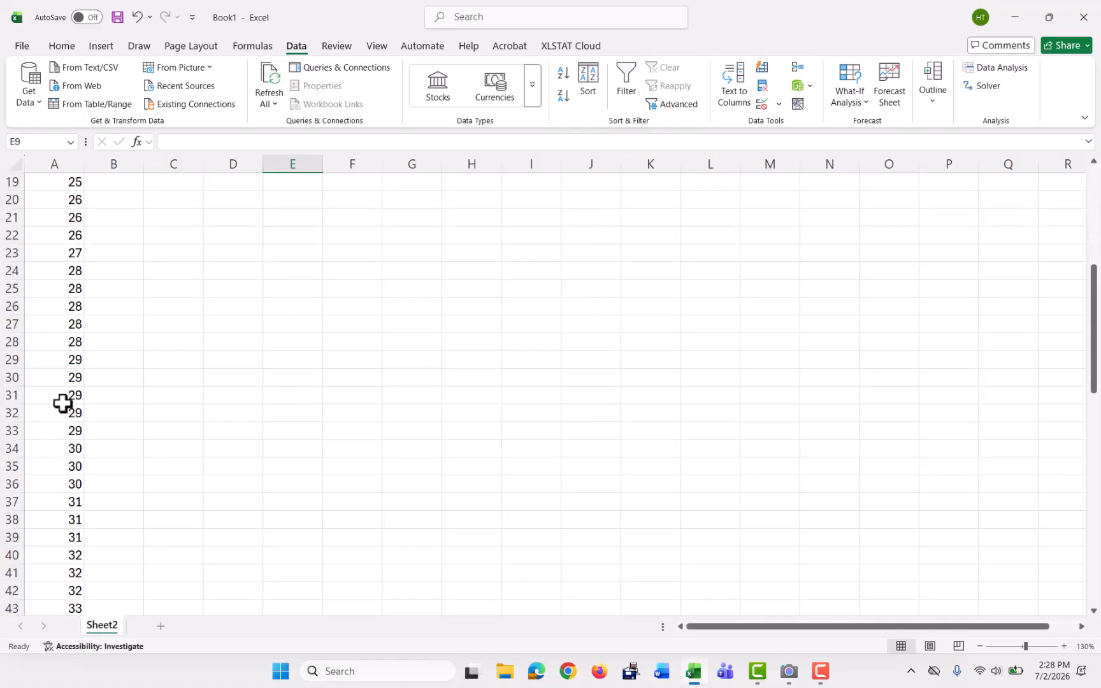
{"action": "scroll", "coordinate": [62, 402], "scroll_direction": "down", "scroll_amount": 18}
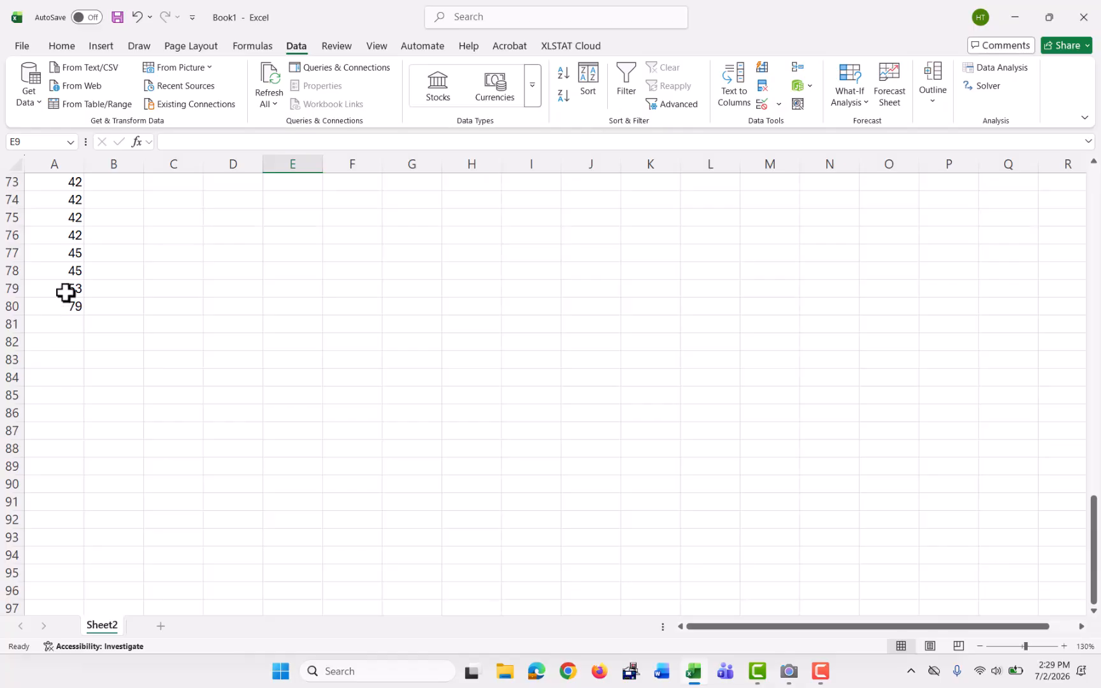
{"action": "scroll", "coordinate": [64, 290], "scroll_direction": "up", "scroll_amount": 20}
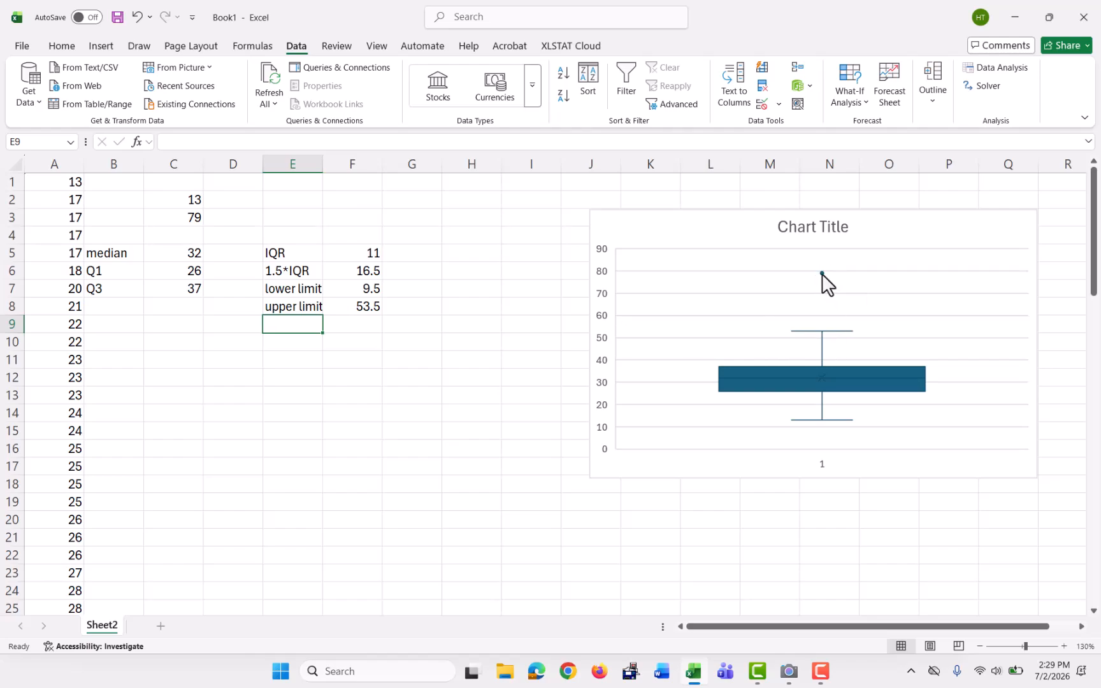
{"action": "mouse_move", "coordinate": [823, 273]}
Move the box plot chart slightly up and to the left on the sheet
{"action": "left_click_drag", "start_coordinate": [708, 233], "coordinate": [696, 203]}
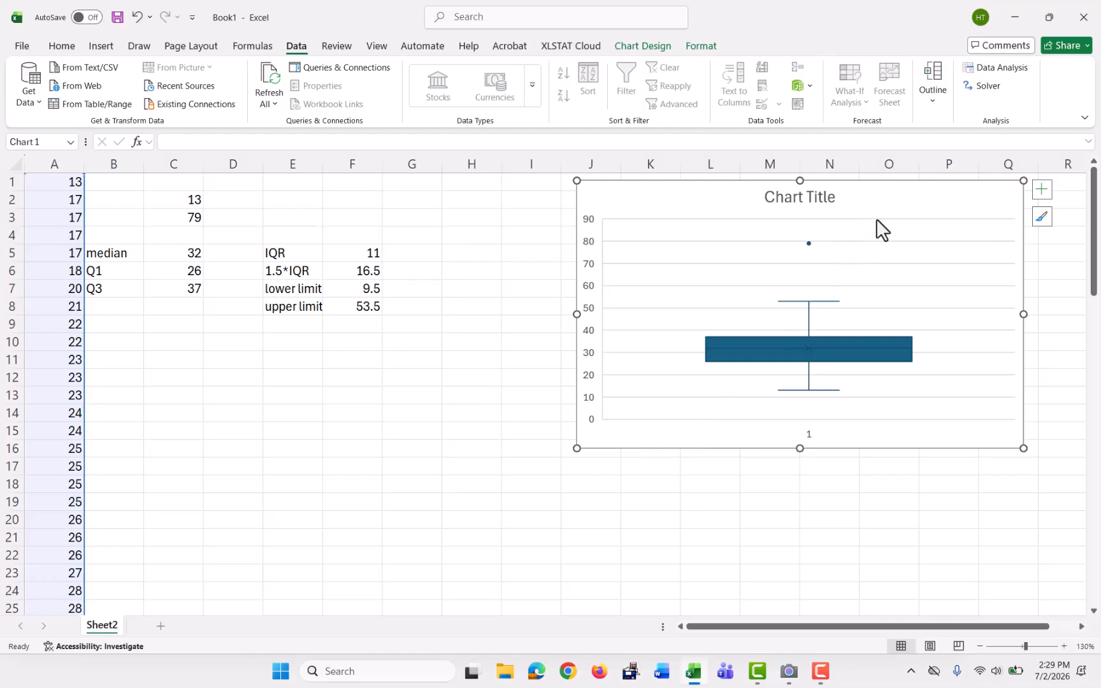
{"action": "left_click_drag", "start_coordinate": [874, 217], "coordinate": [876, 210]}
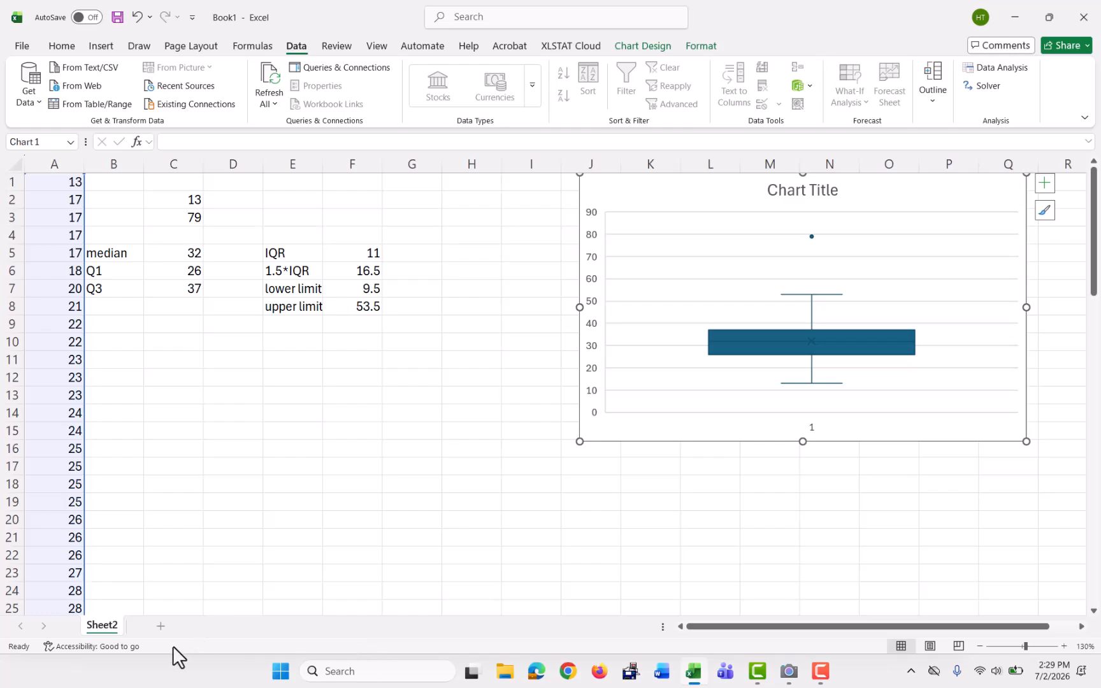
Add a new worksheet and narrow all its columns equally so about 67 fit across the view
{"action": "left_click", "coordinate": [161, 626]}
{"action": "left_click", "coordinate": [14, 160]}
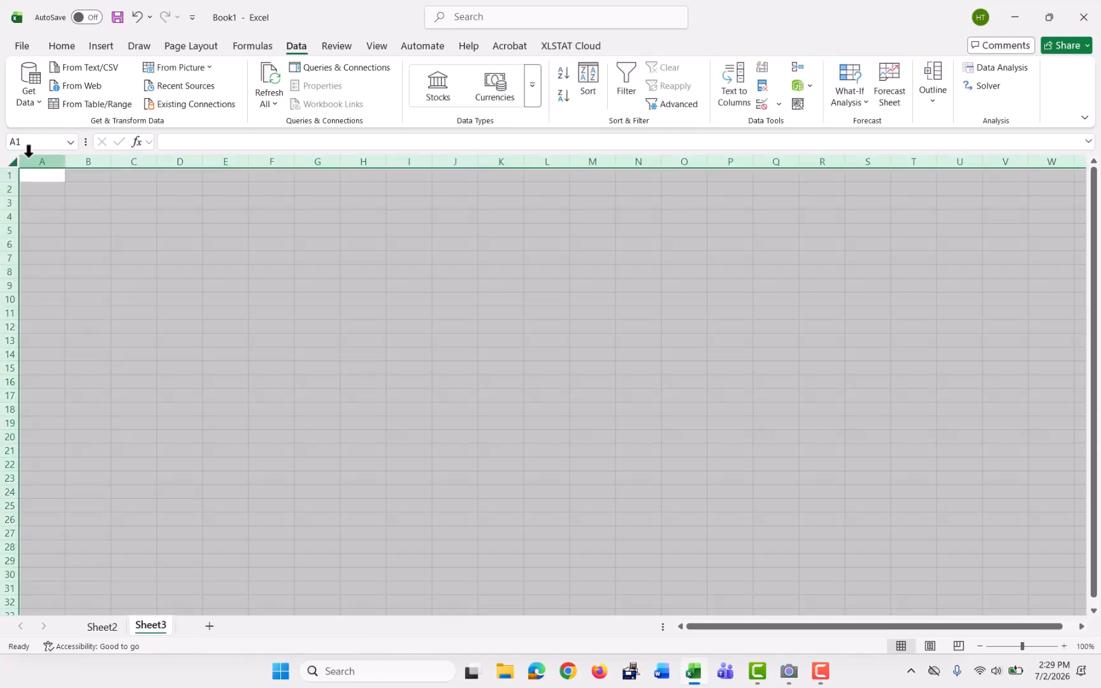
{"action": "left_click_drag", "start_coordinate": [63, 159], "coordinate": [36, 159]}
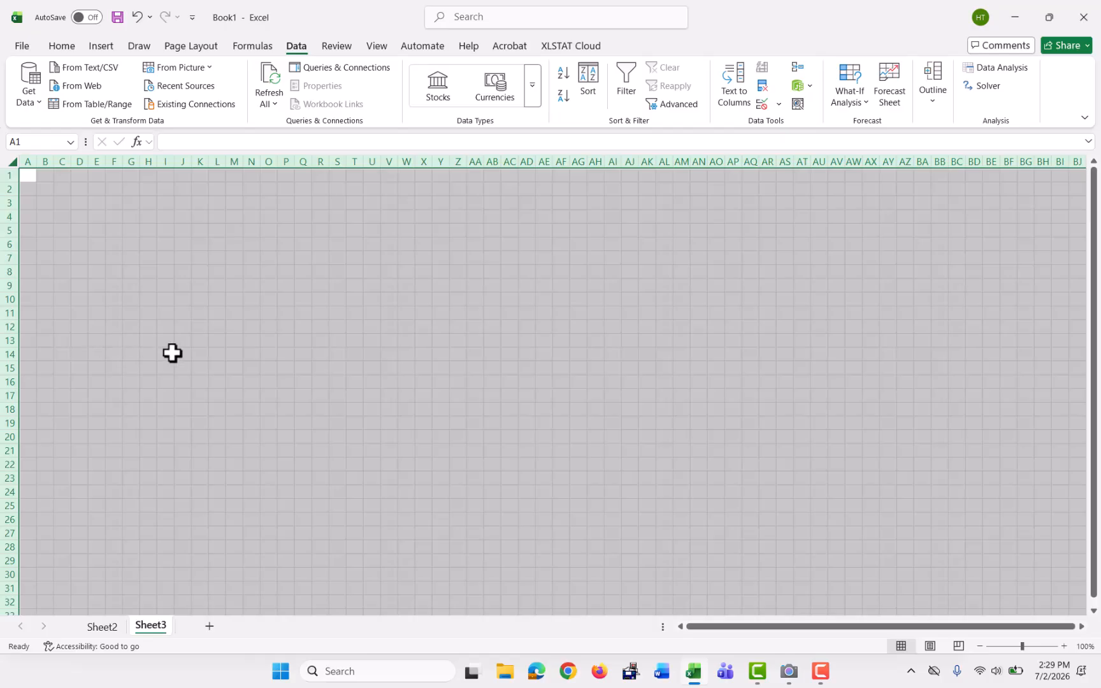
{"action": "left_click", "coordinate": [101, 628]}
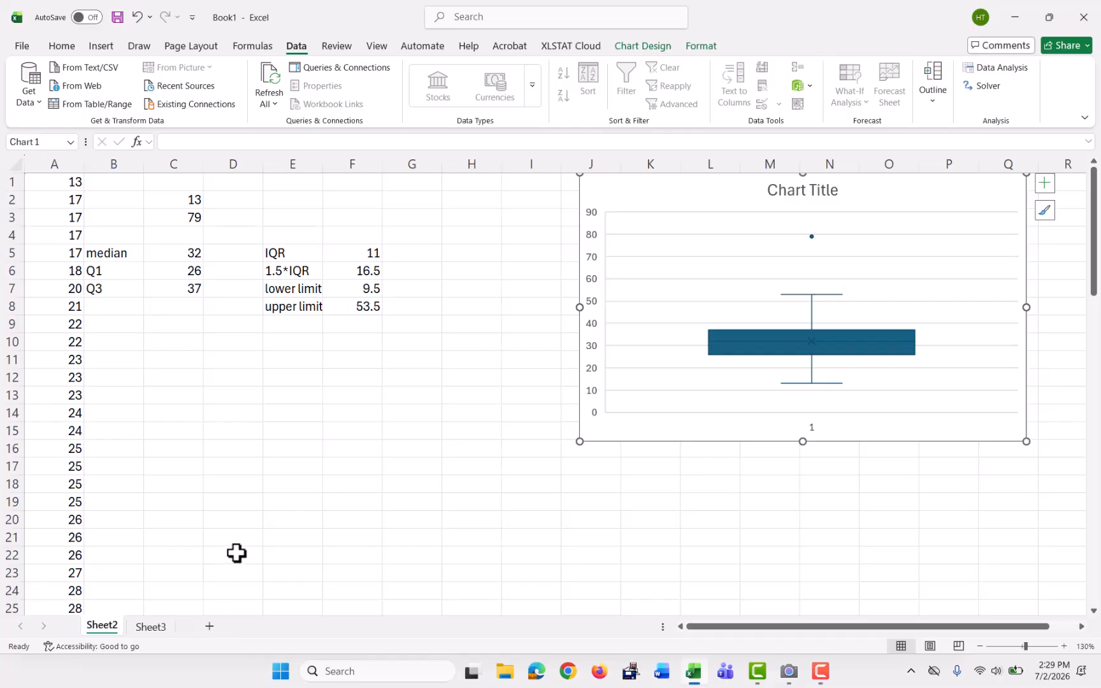
{"action": "left_click", "coordinate": [164, 629]}
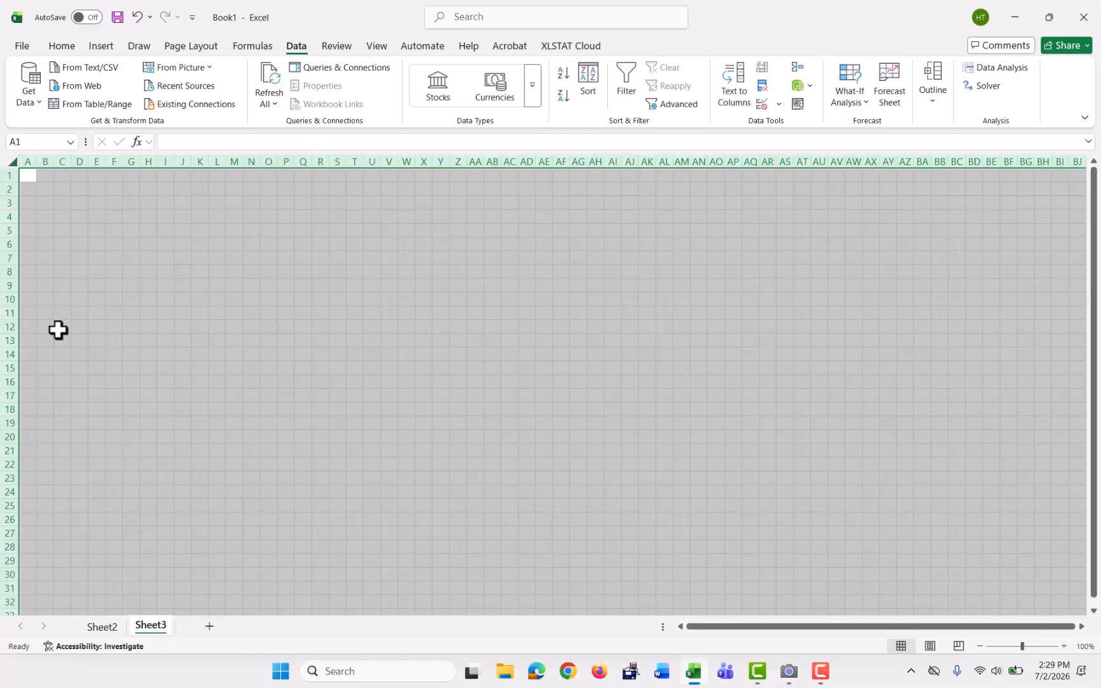
{"action": "left_click_drag", "start_coordinate": [37, 160], "coordinate": [34, 160]}
{"action": "left_click", "coordinate": [85, 285]}
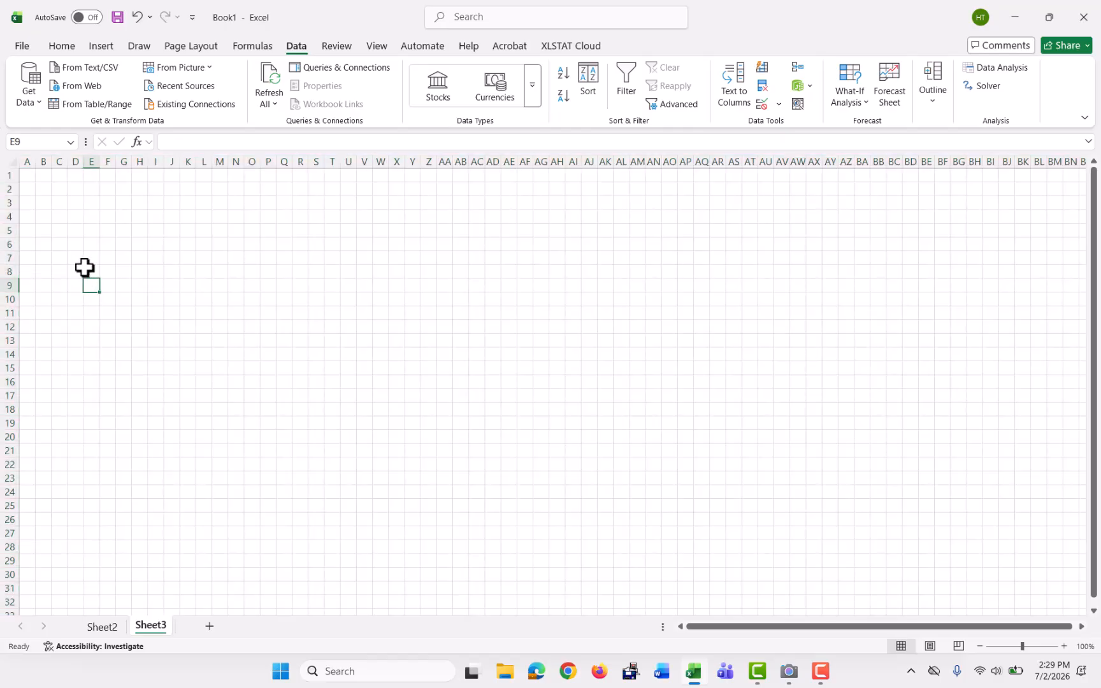
Enter 13 in B9 and 14 in C9, and fill the series across row 9 up to 79 in BP9
{"action": "left_click", "coordinate": [43, 285]}
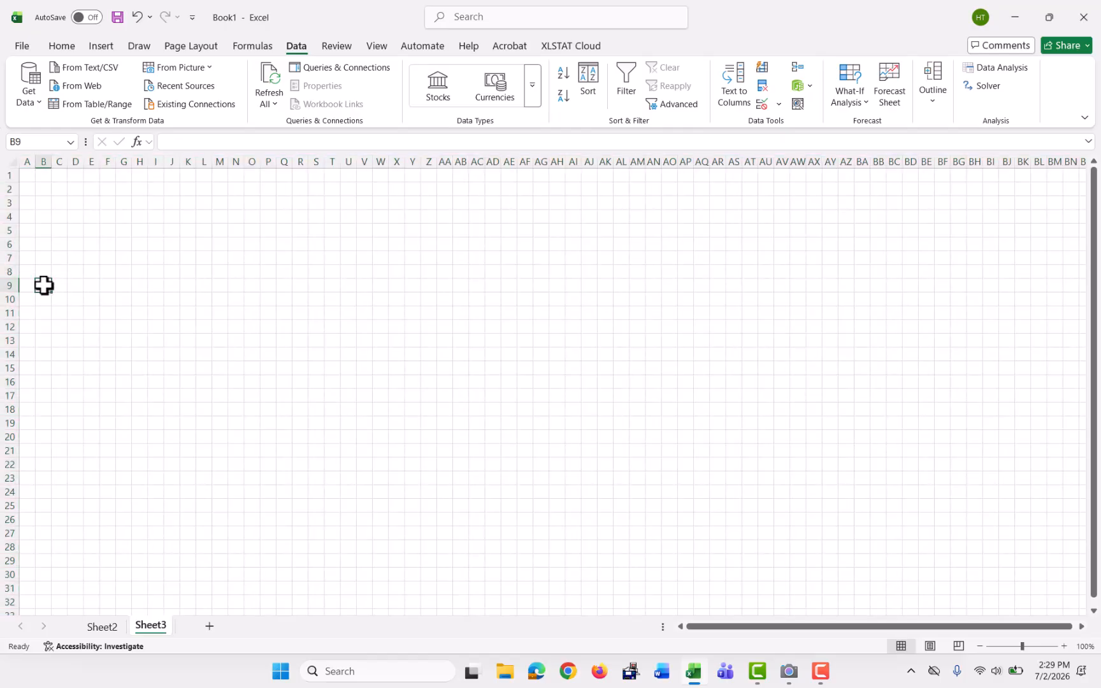
{"action": "type", "text": "13"}
{"action": "key", "text": "Tab"}
{"action": "type", "text": "14"}
{"action": "left_click", "coordinate": [182, 377]}
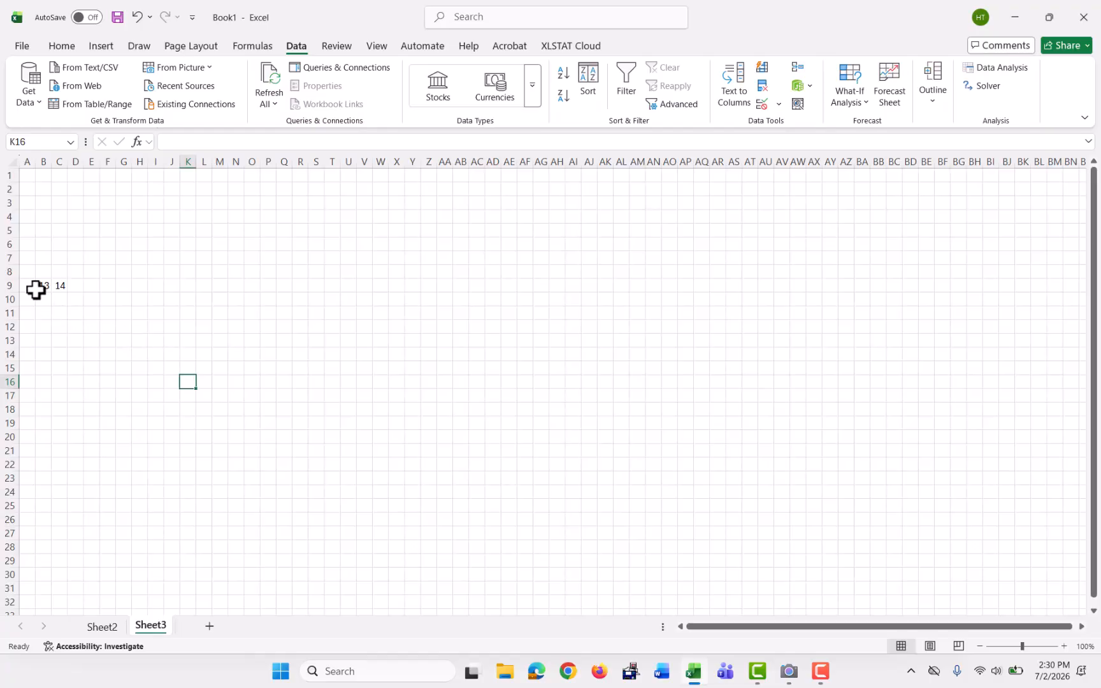
{"action": "left_click_drag", "start_coordinate": [32, 286], "coordinate": [1037, 286]}
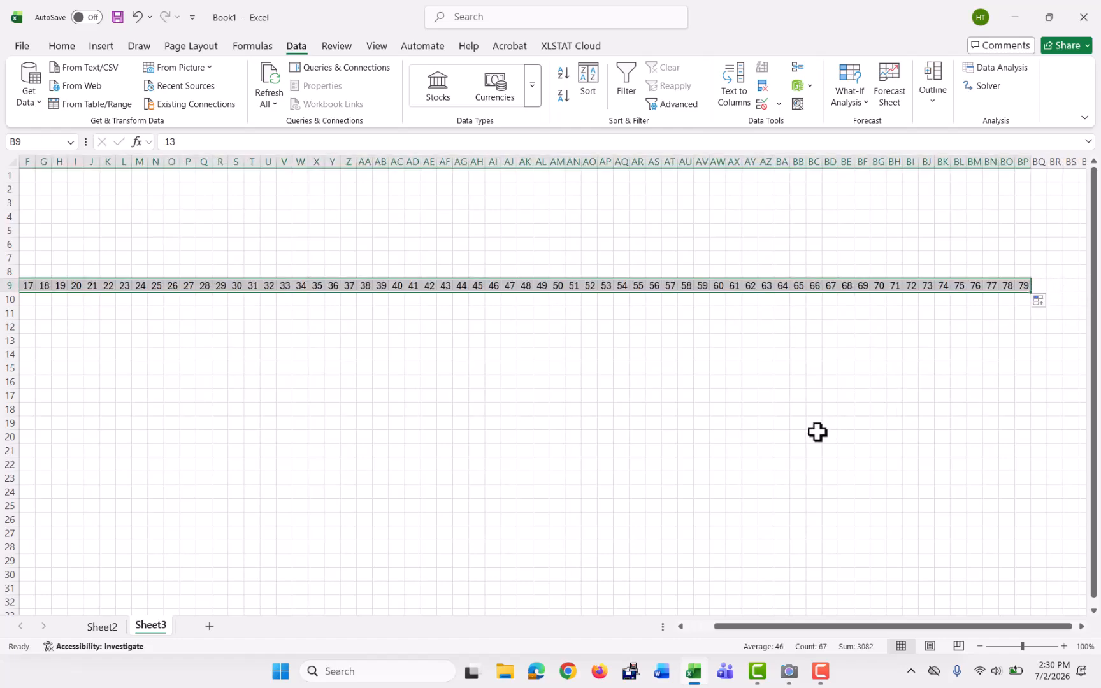
Draw a horizontal double-headed arrow about 16.08" long just above the row 9 numbers, spanning from before 13 to past 79
{"action": "left_click_drag", "start_coordinate": [842, 621], "coordinate": [822, 633]}
{"action": "scroll", "coordinate": [662, 519], "scroll_direction": "down", "scroll_amount": 1, "text": "ctrl"}
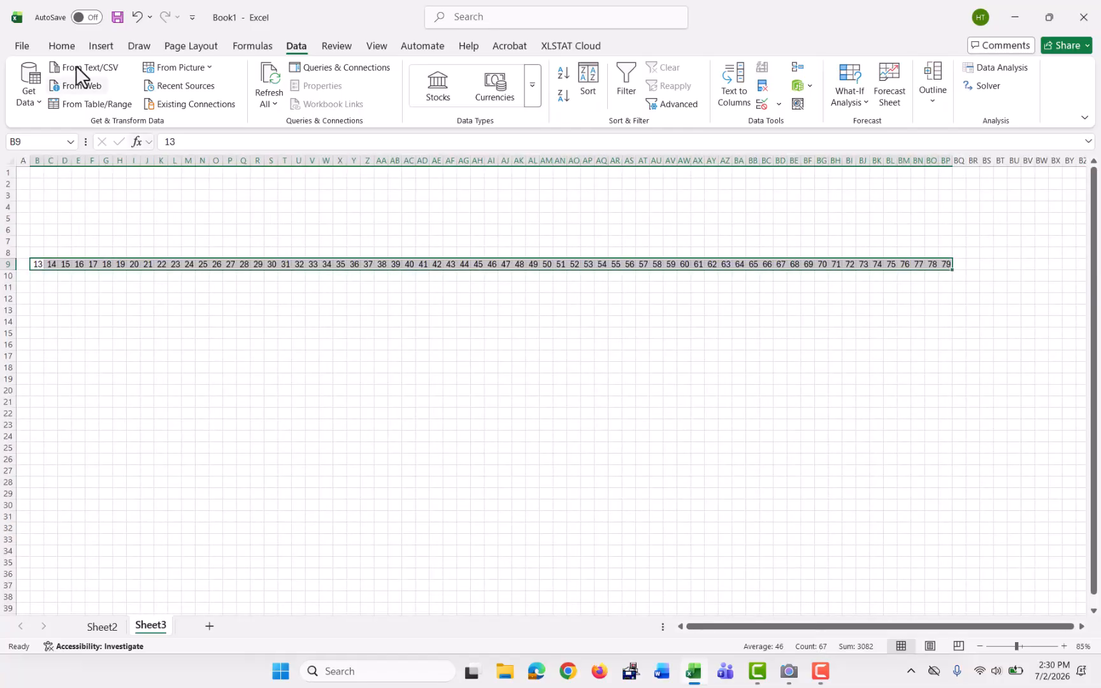
{"action": "left_click", "coordinate": [93, 47]}
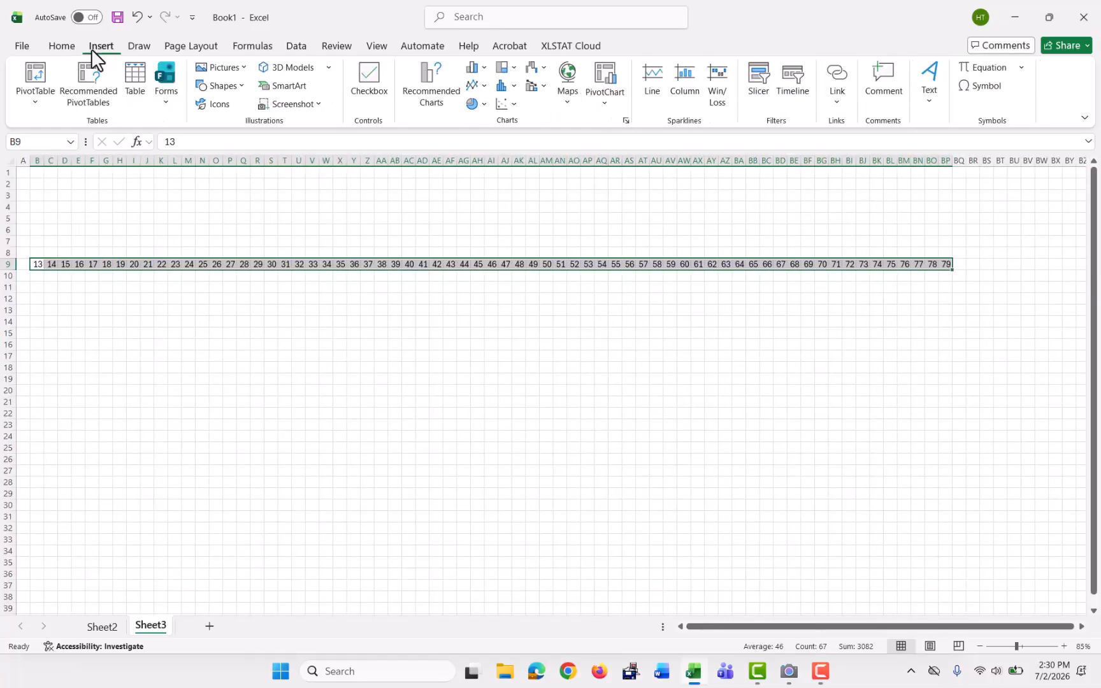
{"action": "left_click", "coordinate": [224, 86]}
{"action": "left_click", "coordinate": [235, 189]}
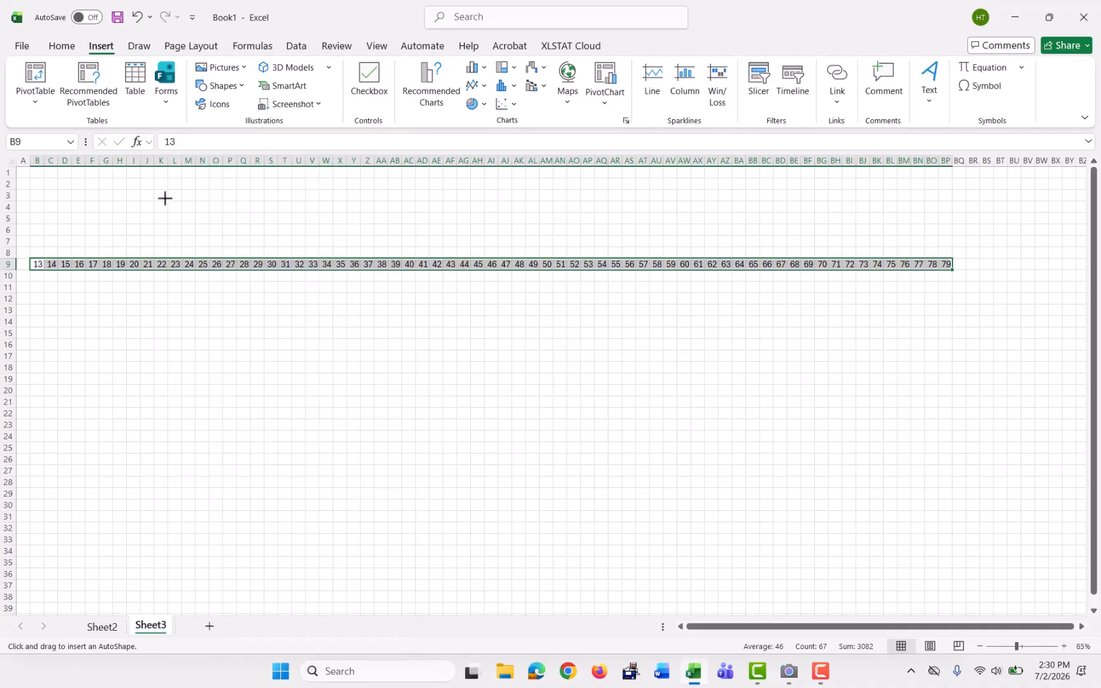
{"action": "left_click_drag", "start_coordinate": [20, 258], "coordinate": [960, 258]}
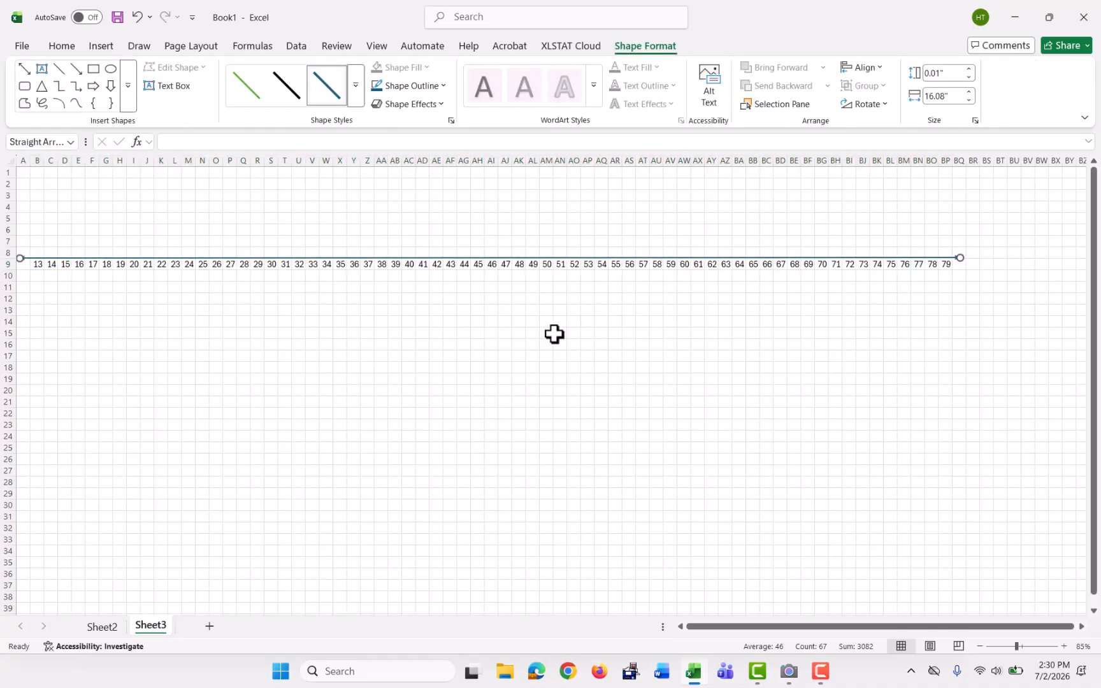
Draw a rectangle about 2.61" by 0.36" above the number line from Q1 (26) to Q3 (37), and give it no fill
{"action": "left_click", "coordinate": [103, 627]}
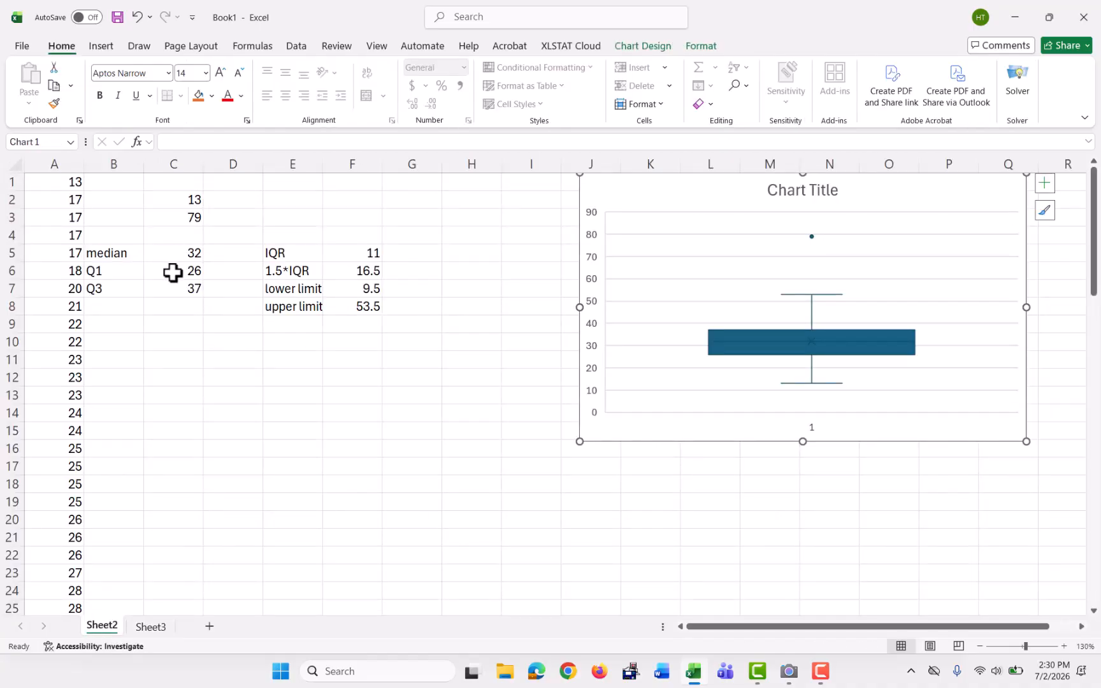
{"action": "left_click", "coordinate": [152, 627]}
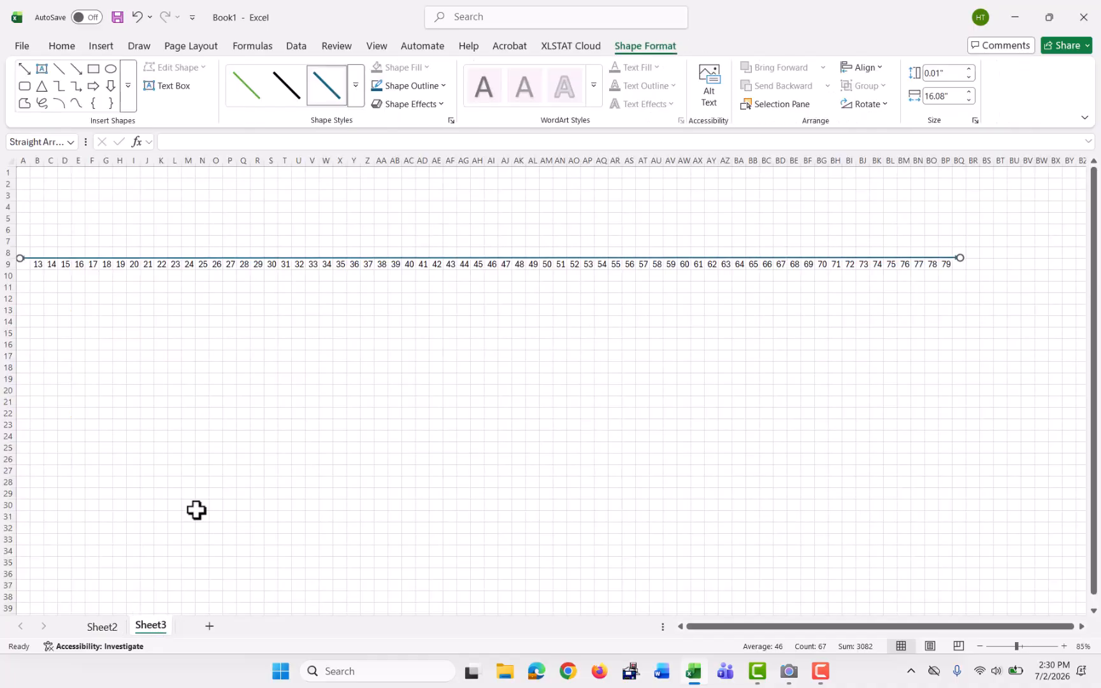
{"action": "left_click", "coordinate": [94, 70]}
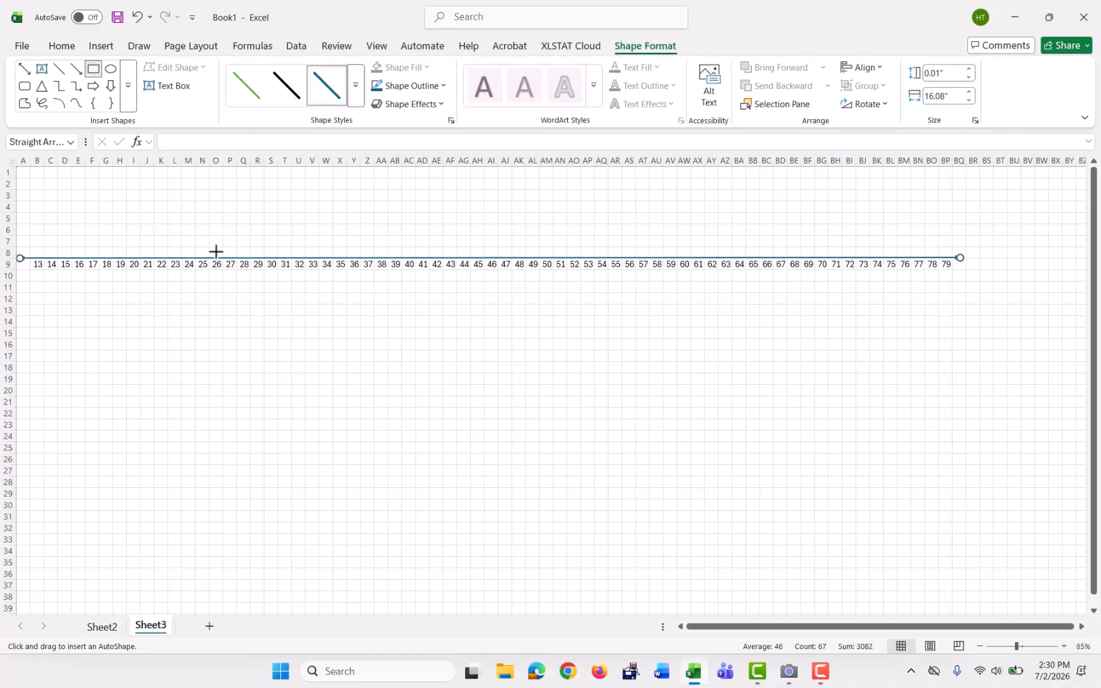
{"action": "left_click_drag", "start_coordinate": [216, 251], "coordinate": [369, 230]}
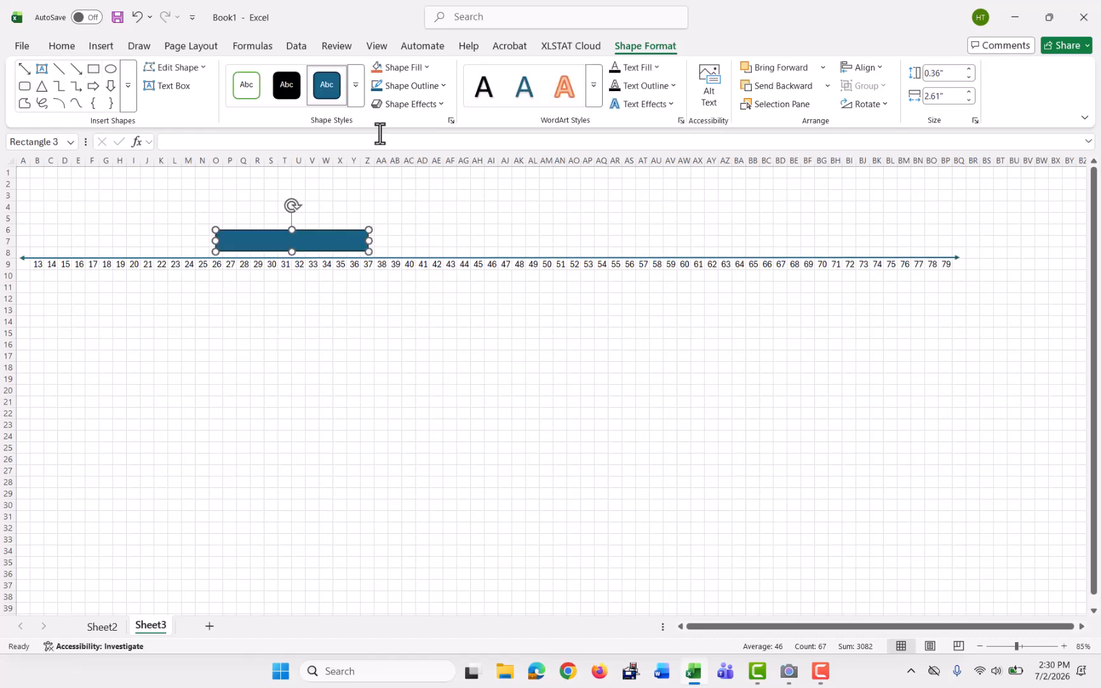
{"action": "left_click", "coordinate": [395, 68]}
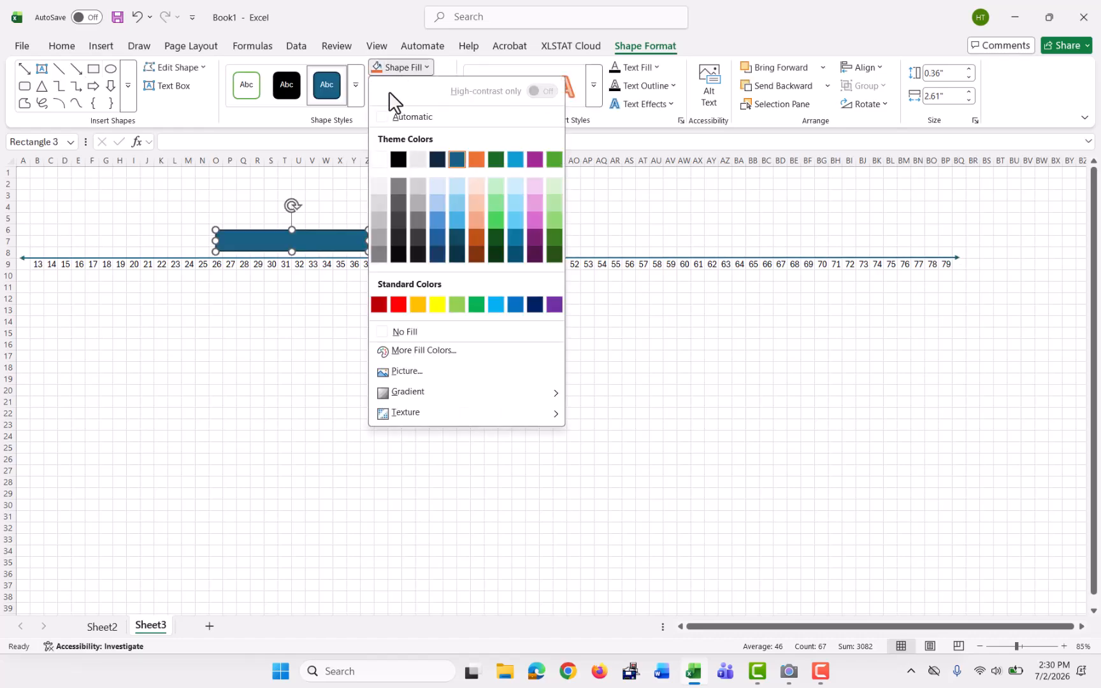
{"action": "left_click", "coordinate": [384, 332]}
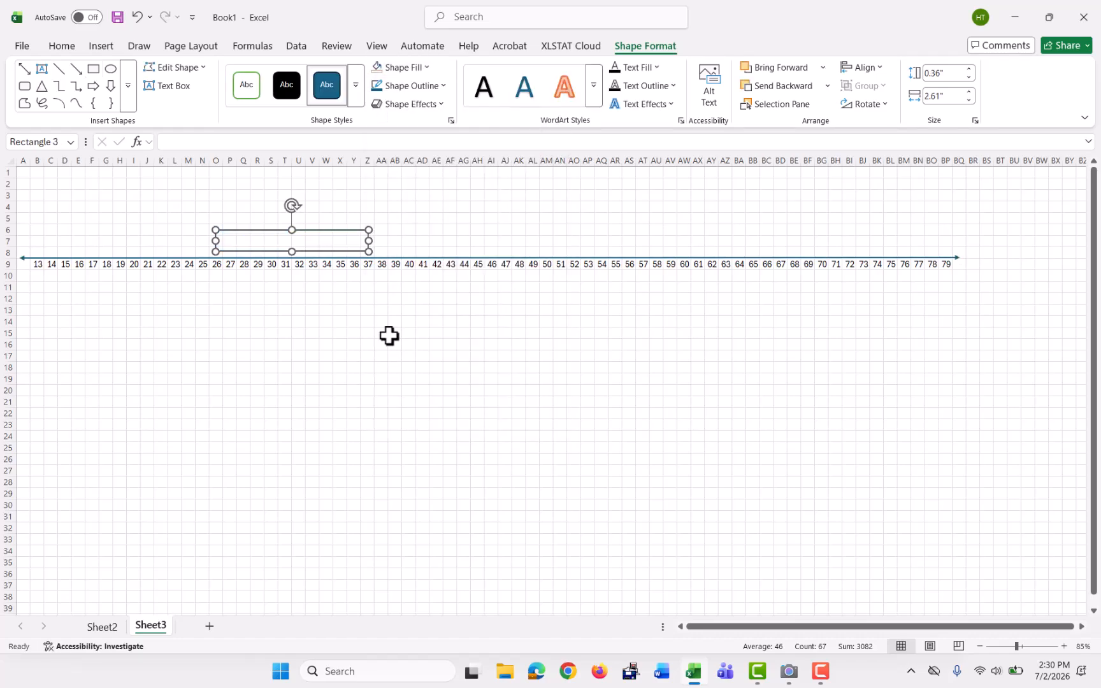
Draw a vertical line about 0.36" tall across the box at the median (32) and apply the black line style
{"action": "left_click", "coordinate": [58, 69]}
{"action": "left_click", "coordinate": [103, 627]}
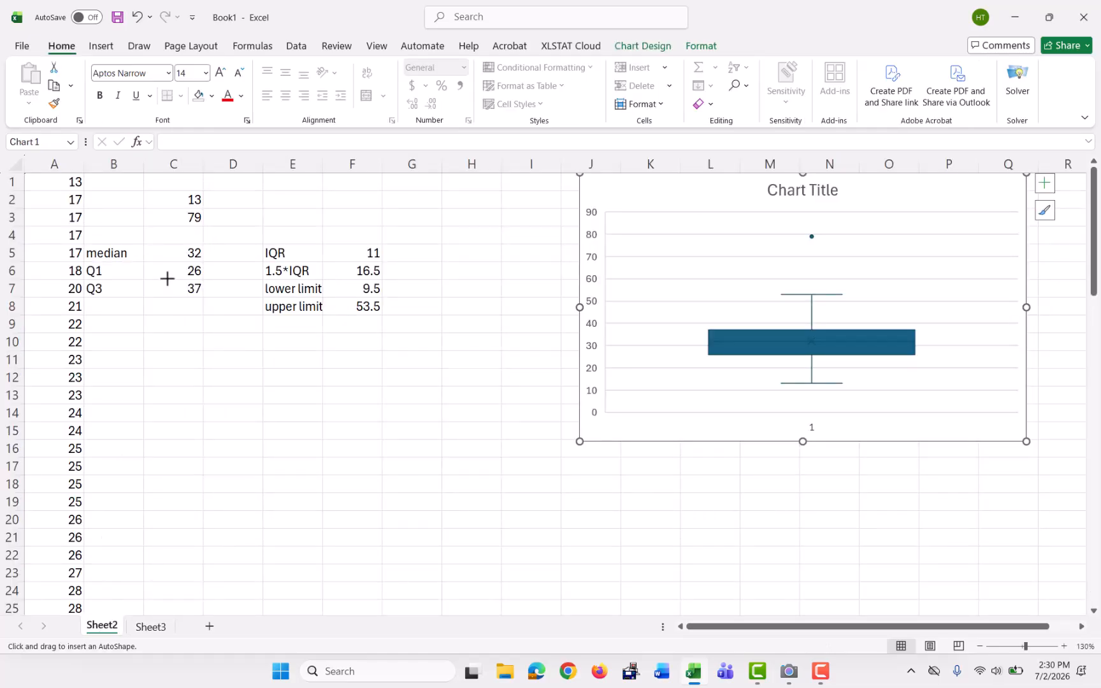
{"action": "left_click", "coordinate": [151, 627]}
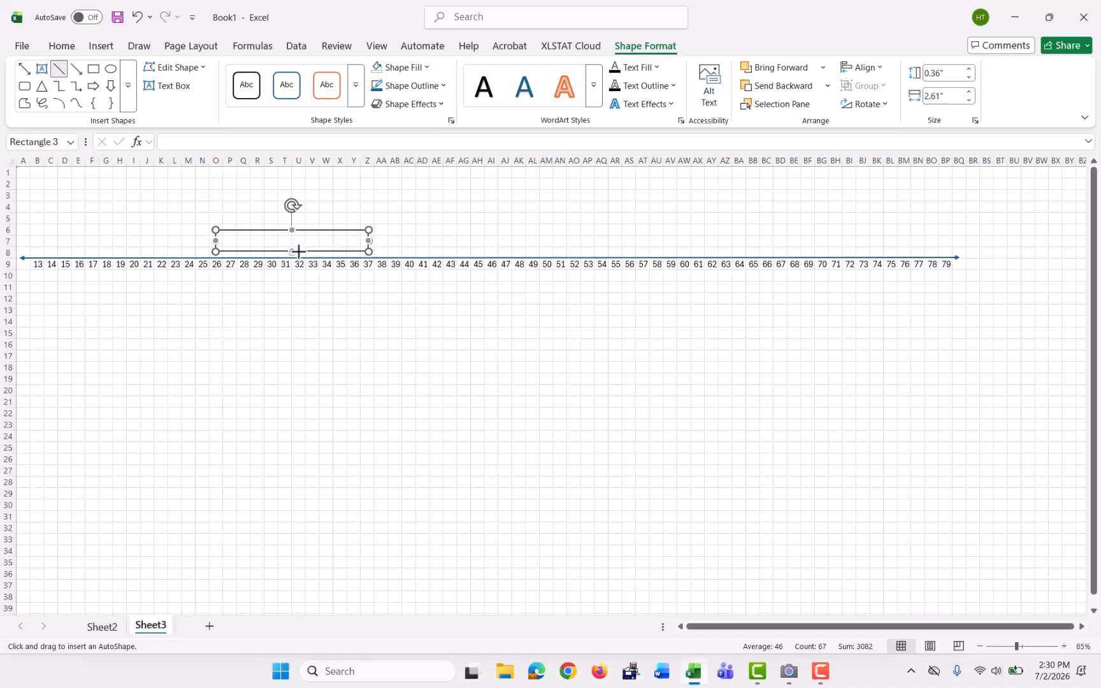
{"action": "left_click_drag", "start_coordinate": [298, 252], "coordinate": [293, 230]}
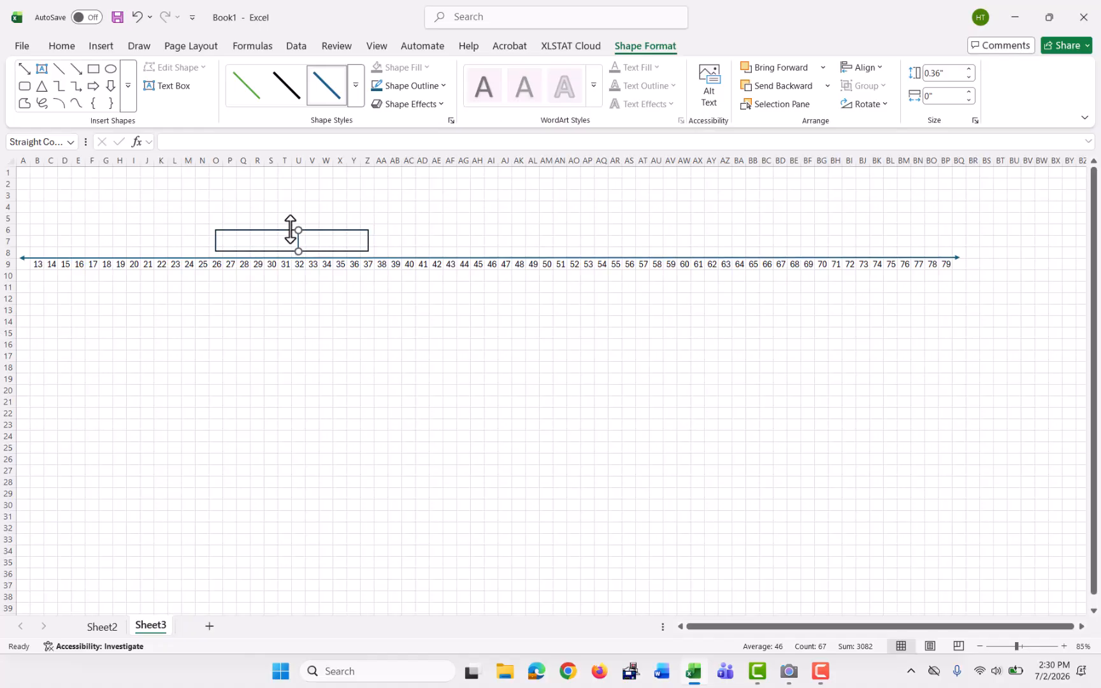
{"action": "left_click", "coordinate": [288, 88]}
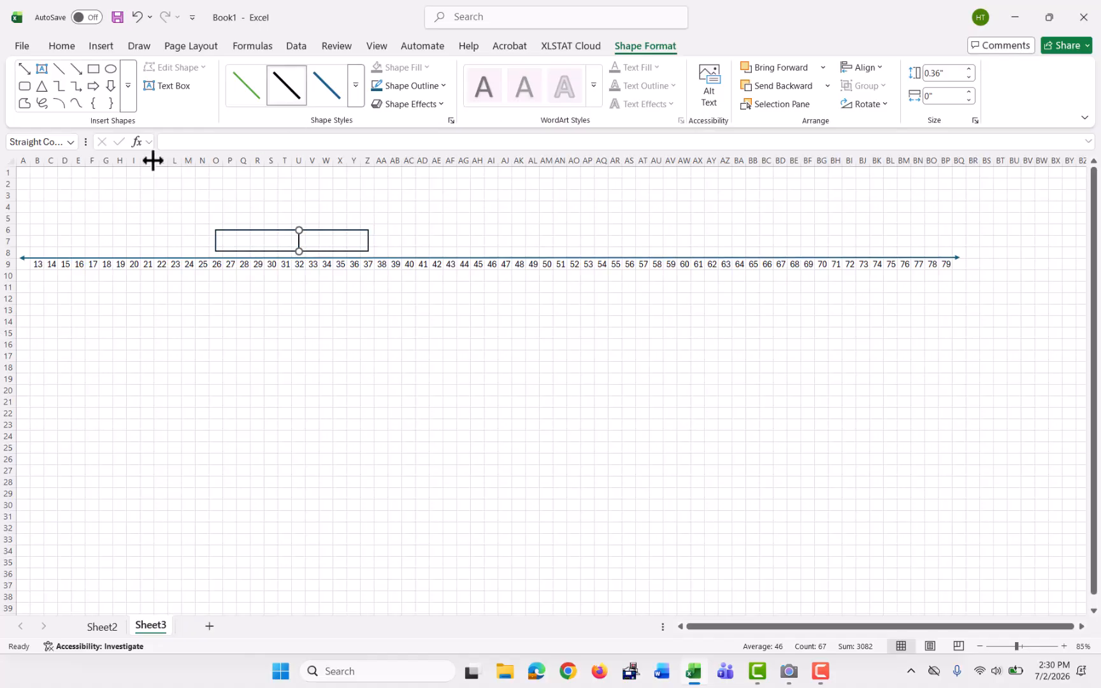
Draw horizontal black whiskers from the box's left edge to 13, about 3.02" long, and from its right edge to 53, about 3.75" long
{"action": "left_click", "coordinate": [58, 68]}
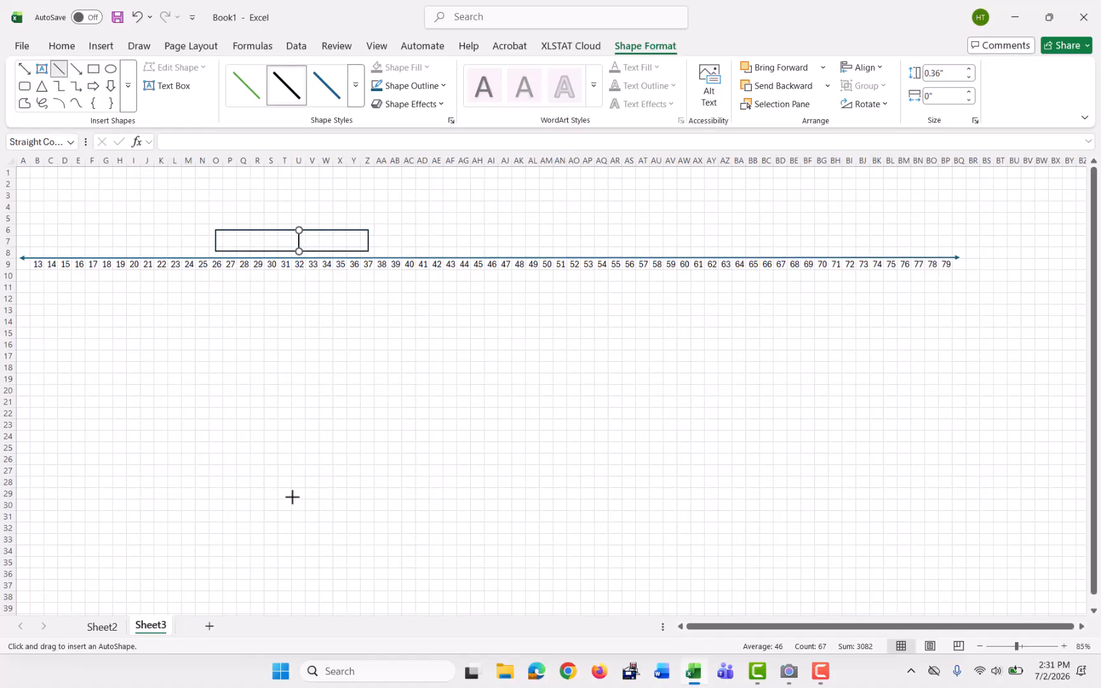
{"action": "left_click", "coordinate": [103, 628]}
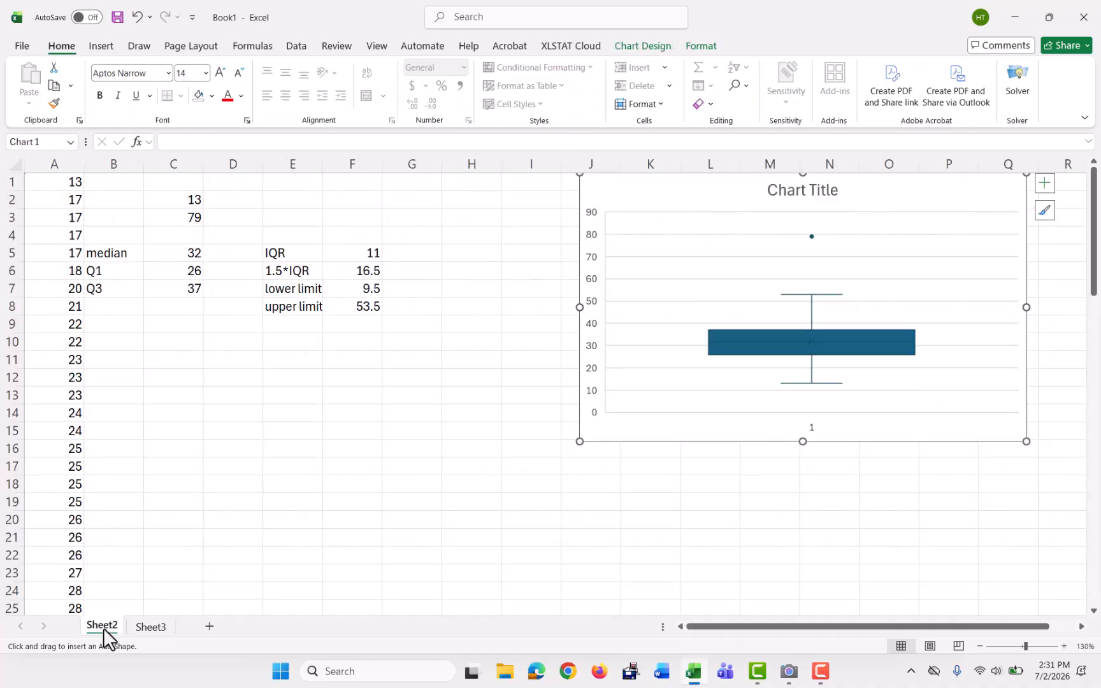
{"action": "left_click", "coordinate": [149, 627]}
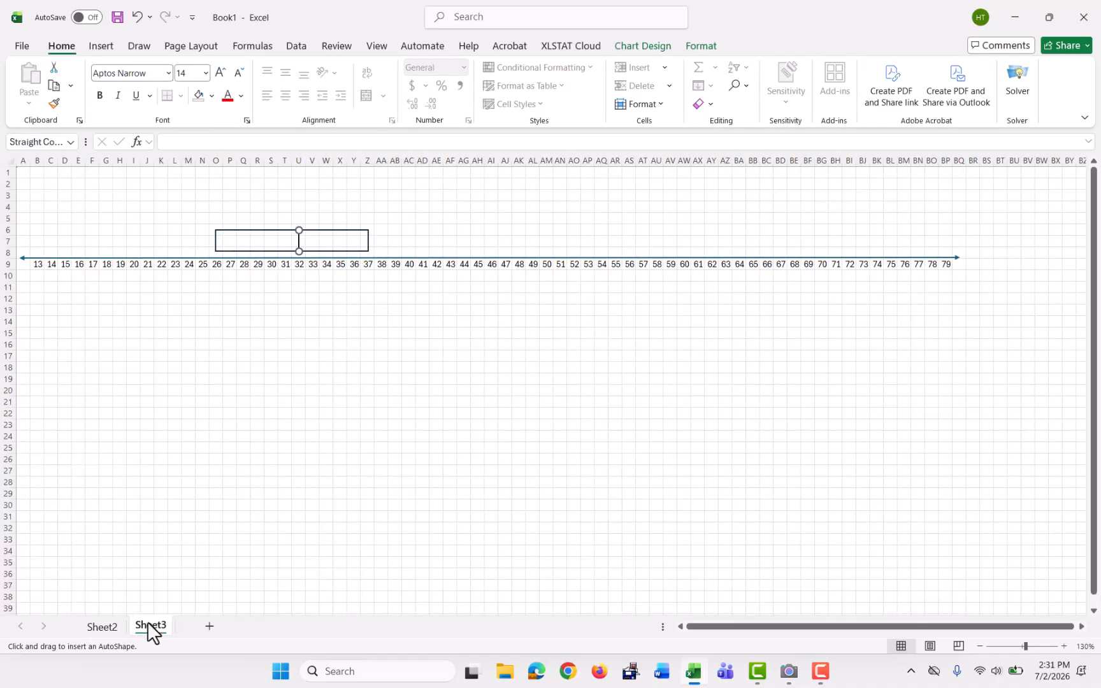
{"action": "left_click_drag", "start_coordinate": [215, 241], "coordinate": [39, 239]}
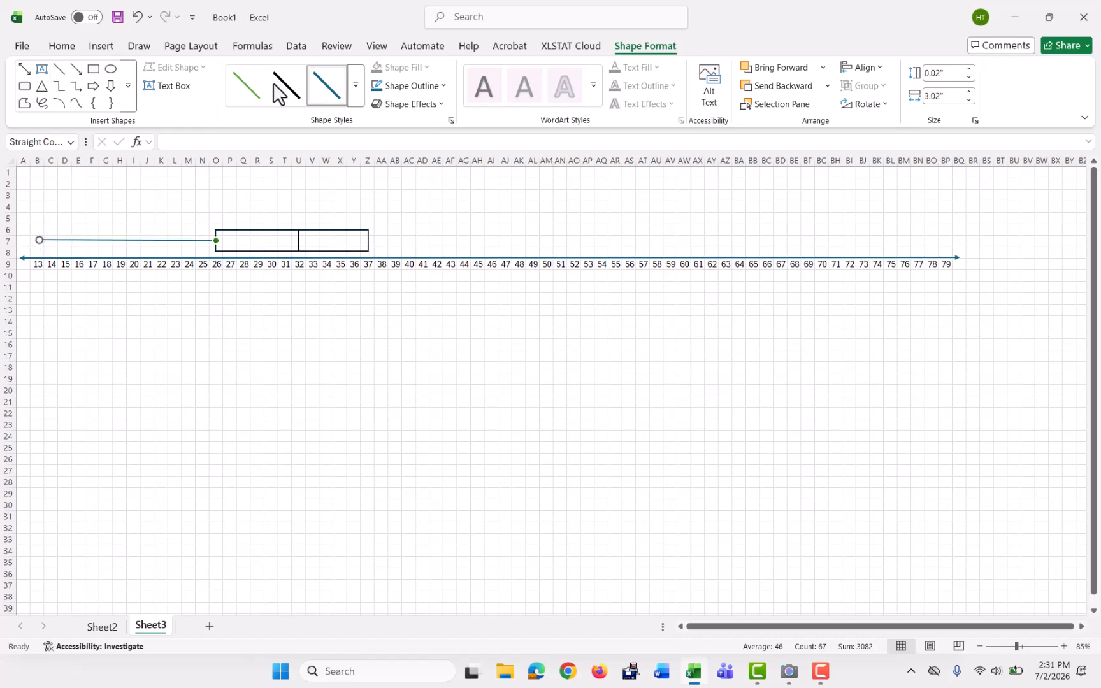
{"action": "left_click", "coordinate": [61, 72]}
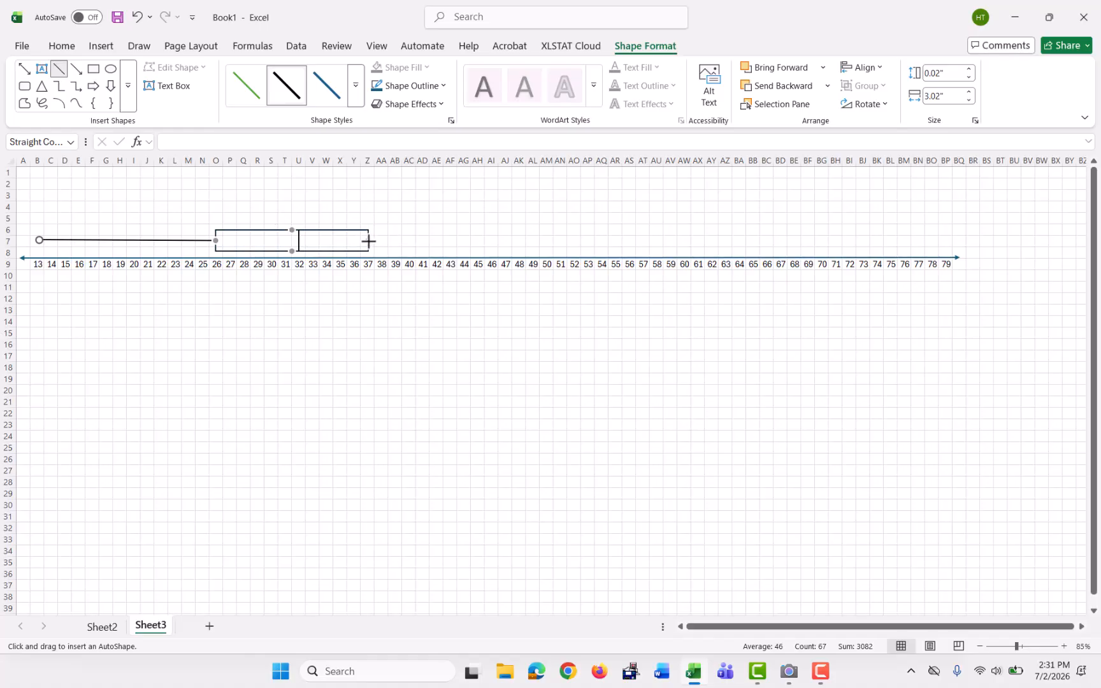
{"action": "left_click_drag", "start_coordinate": [368, 240], "coordinate": [587, 242]}
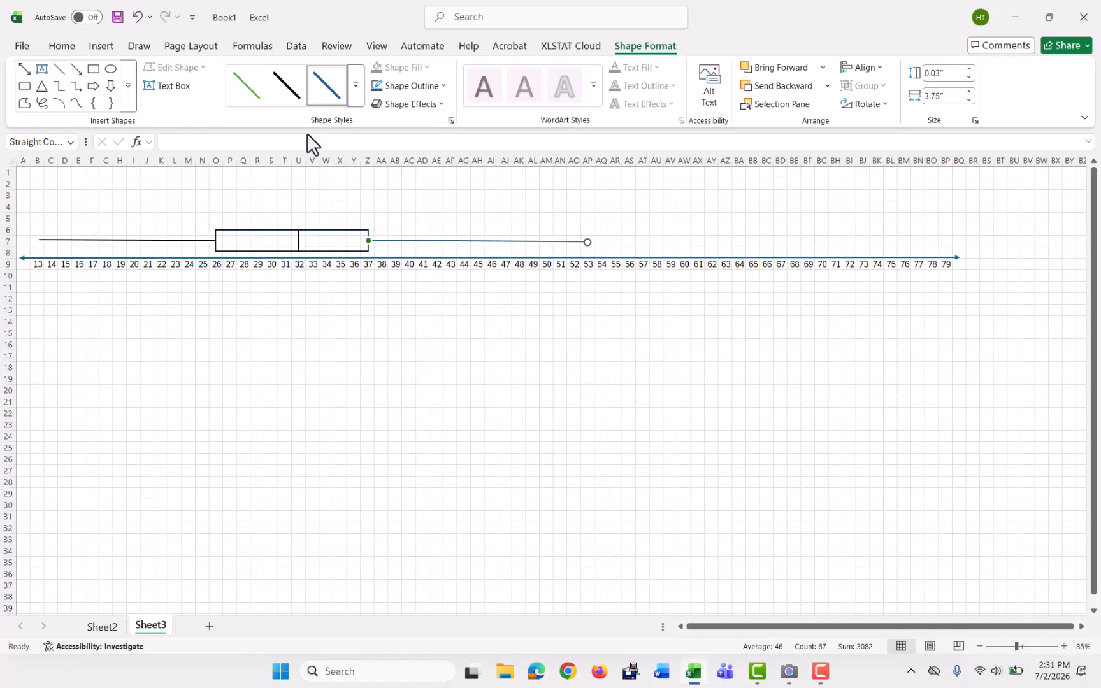
Draw a small black oval dot above 79, level with the whiskers, to mark the outlier
{"action": "left_click", "coordinate": [111, 69]}
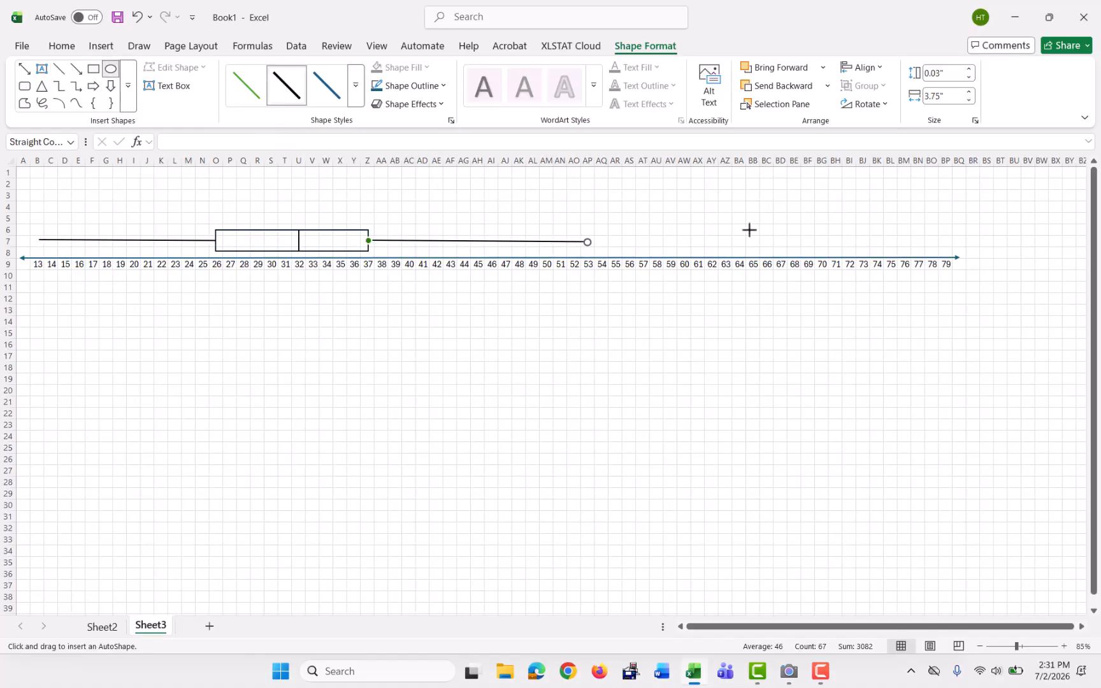
{"action": "left_click", "coordinate": [946, 243]}
{"action": "left_click", "coordinate": [942, 363]}
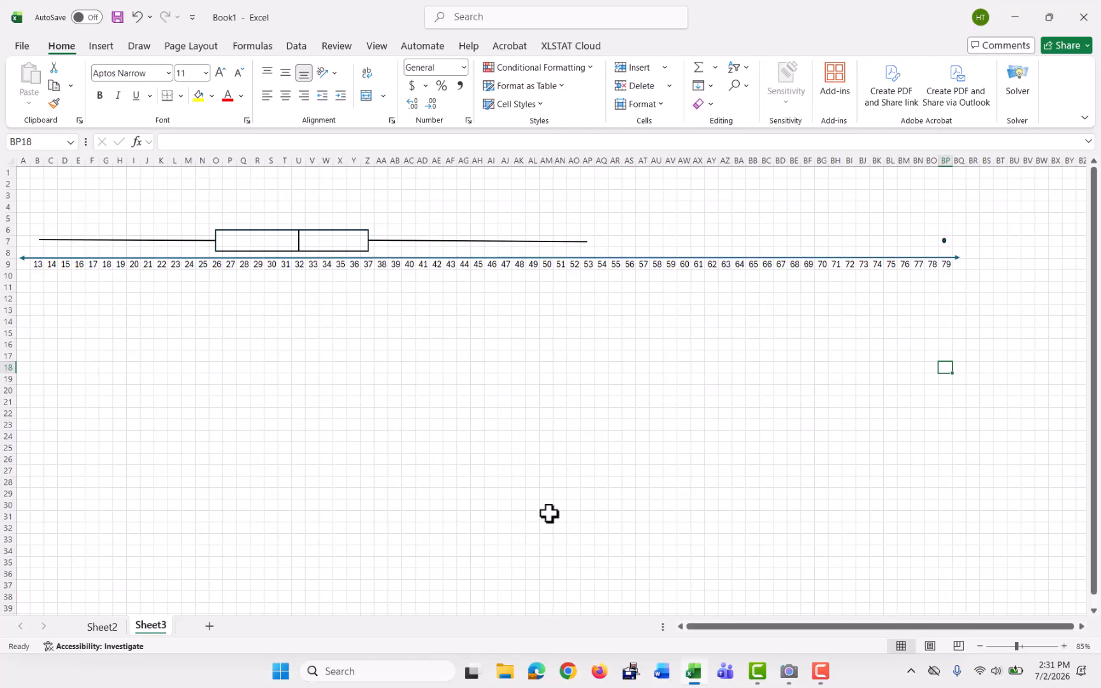
Capture a screenshot of the hand-drawn box plot and its number line with Snipping Tool, then close the tool
{"action": "left_click", "coordinate": [355, 672]}
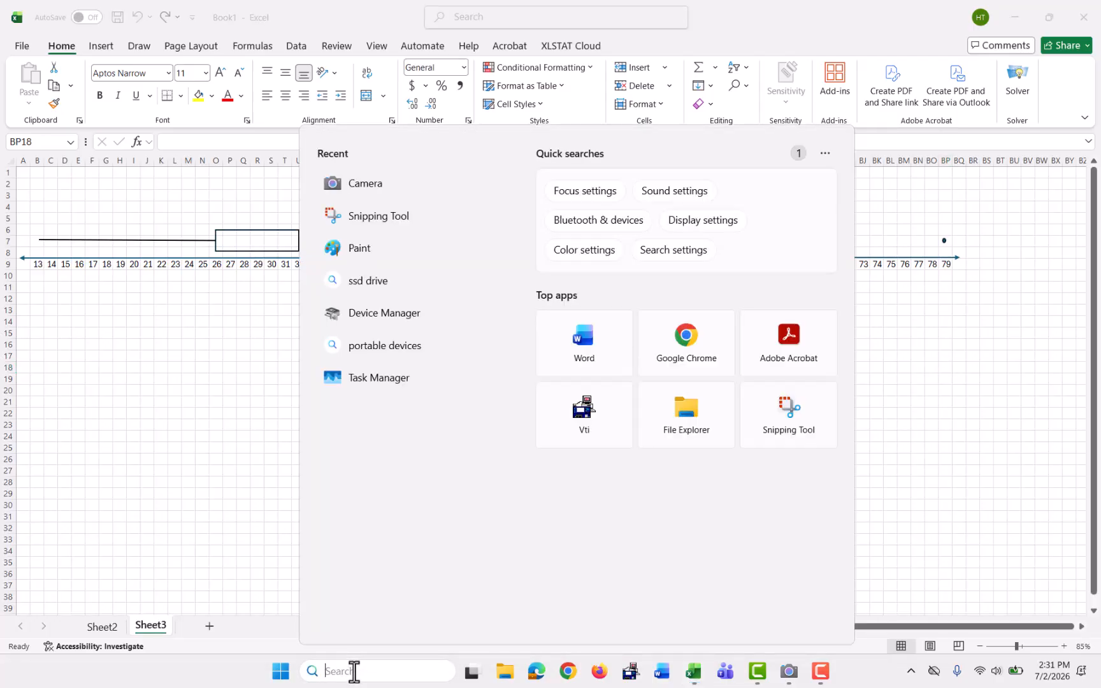
{"action": "type", "text": "sn"}
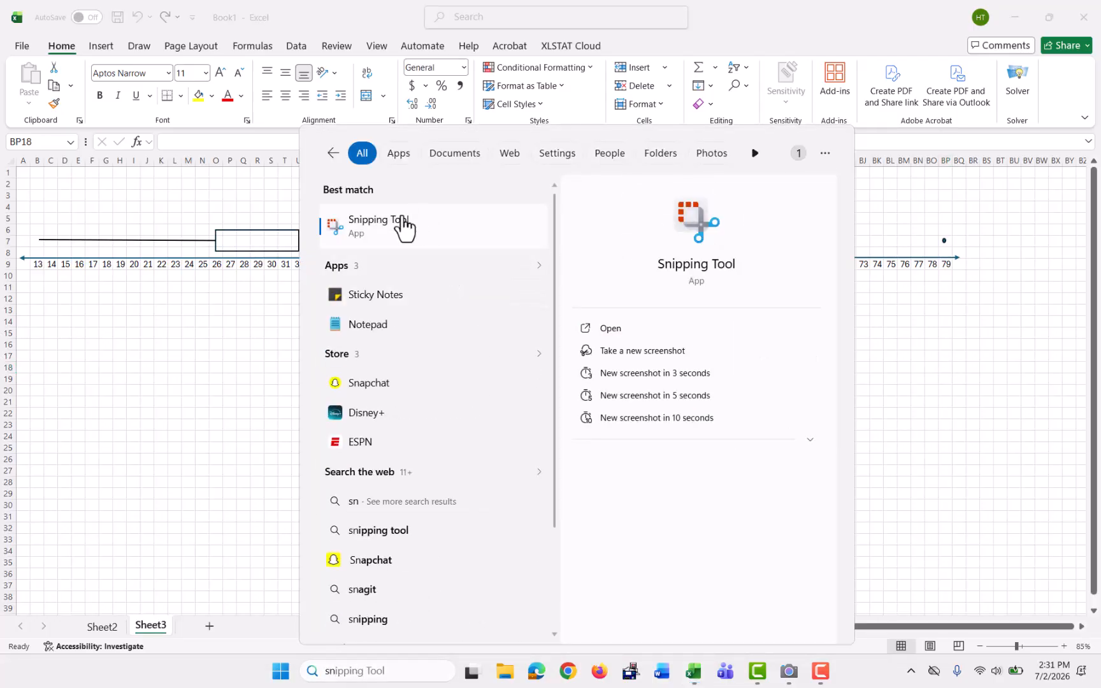
{"action": "left_click", "coordinate": [405, 226]}
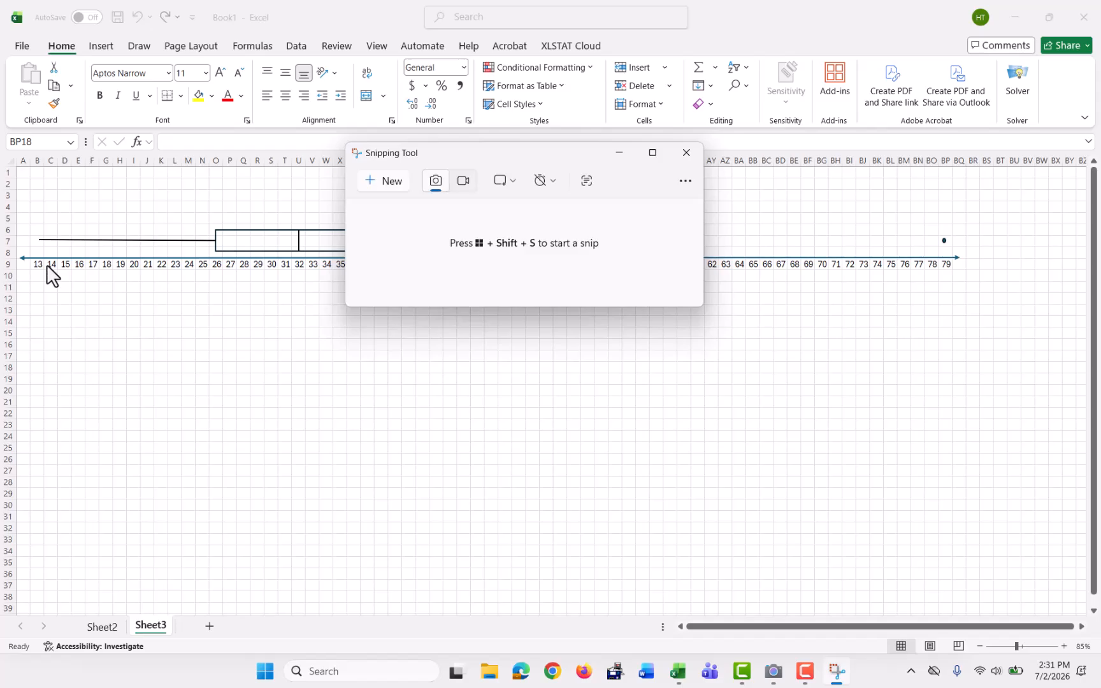
{"action": "left_click", "coordinate": [373, 180]}
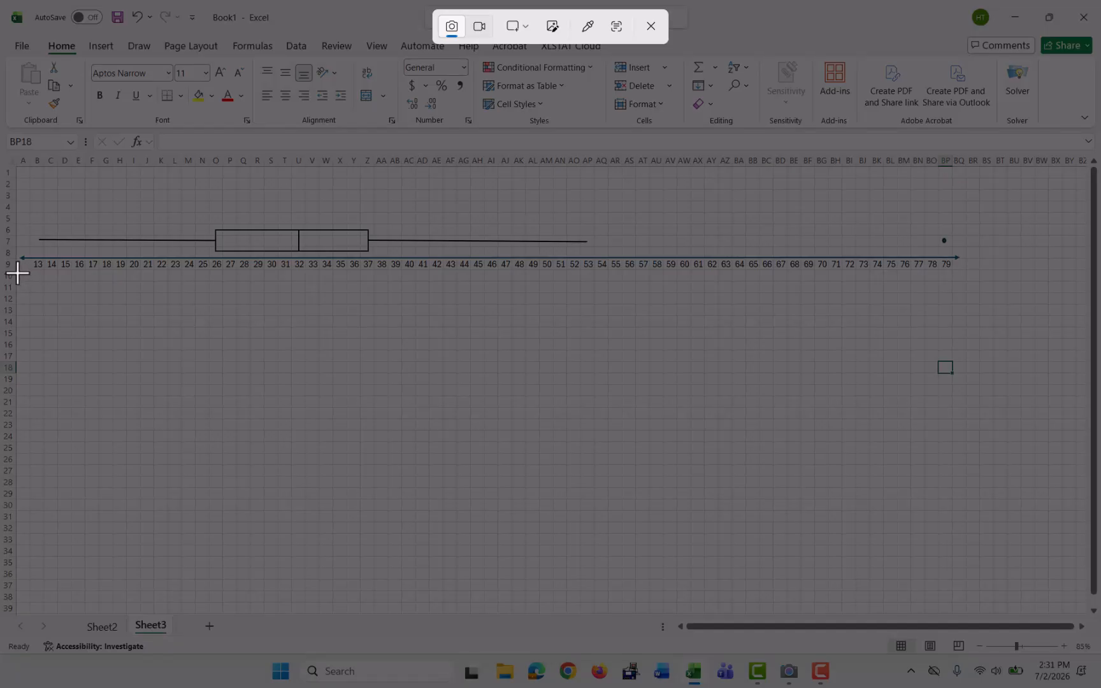
{"action": "left_click_drag", "start_coordinate": [16, 273], "coordinate": [973, 214]}
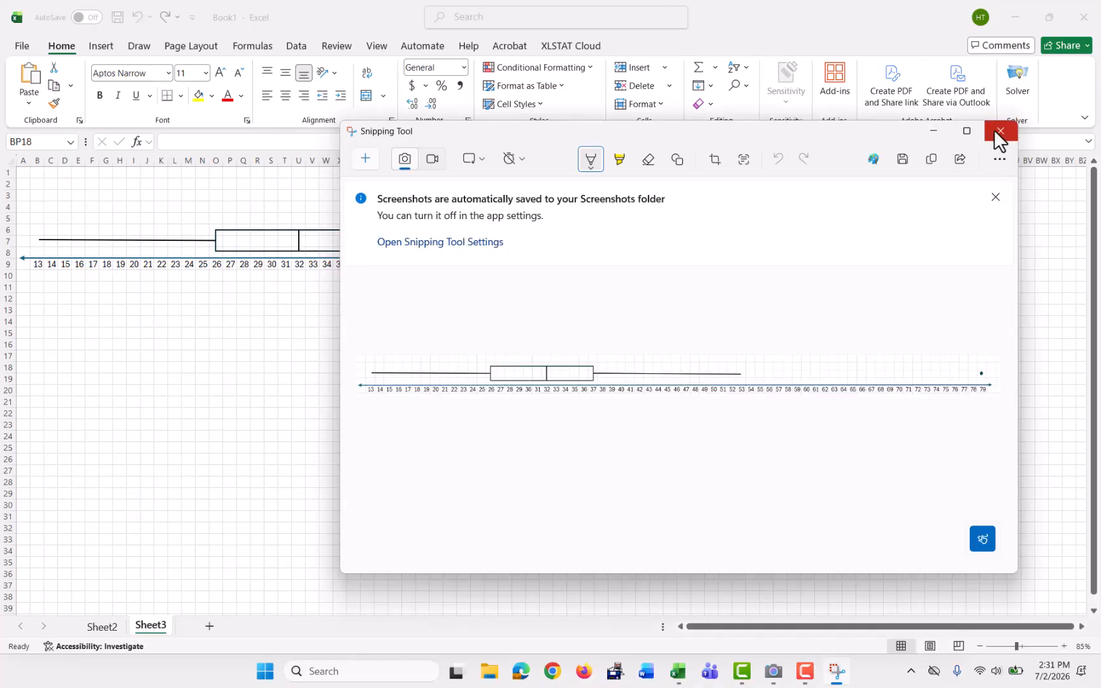
{"action": "left_click", "coordinate": [999, 131]}
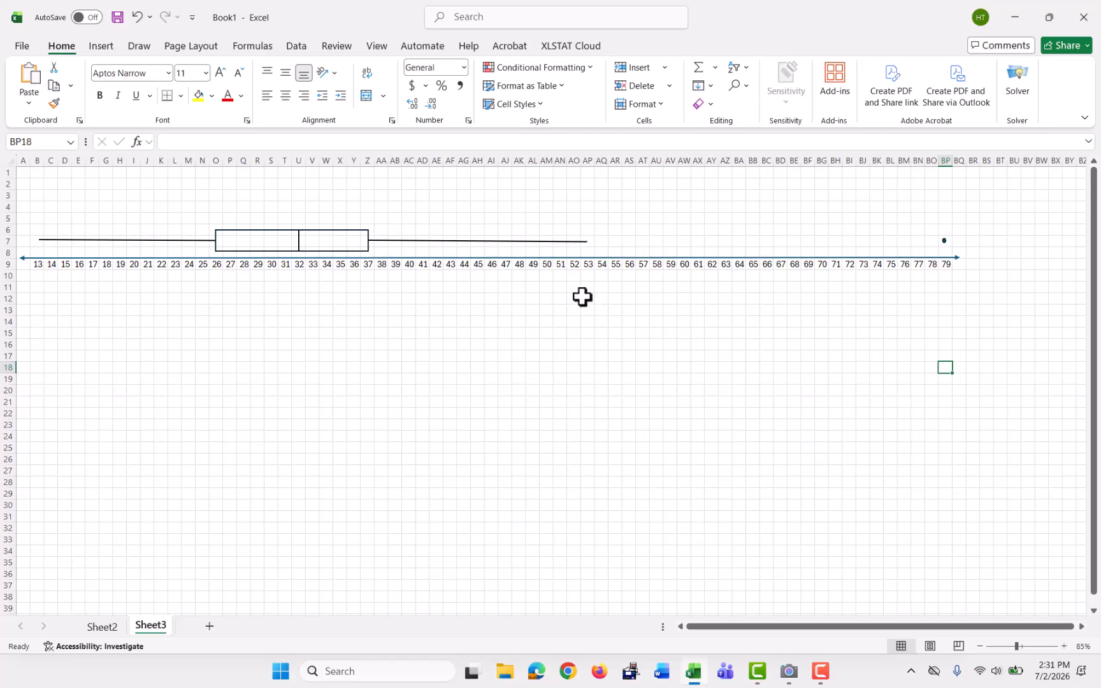
Copy the data in column A of Sheet2 into column A of a new worksheet
{"action": "left_click", "coordinate": [101, 626]}
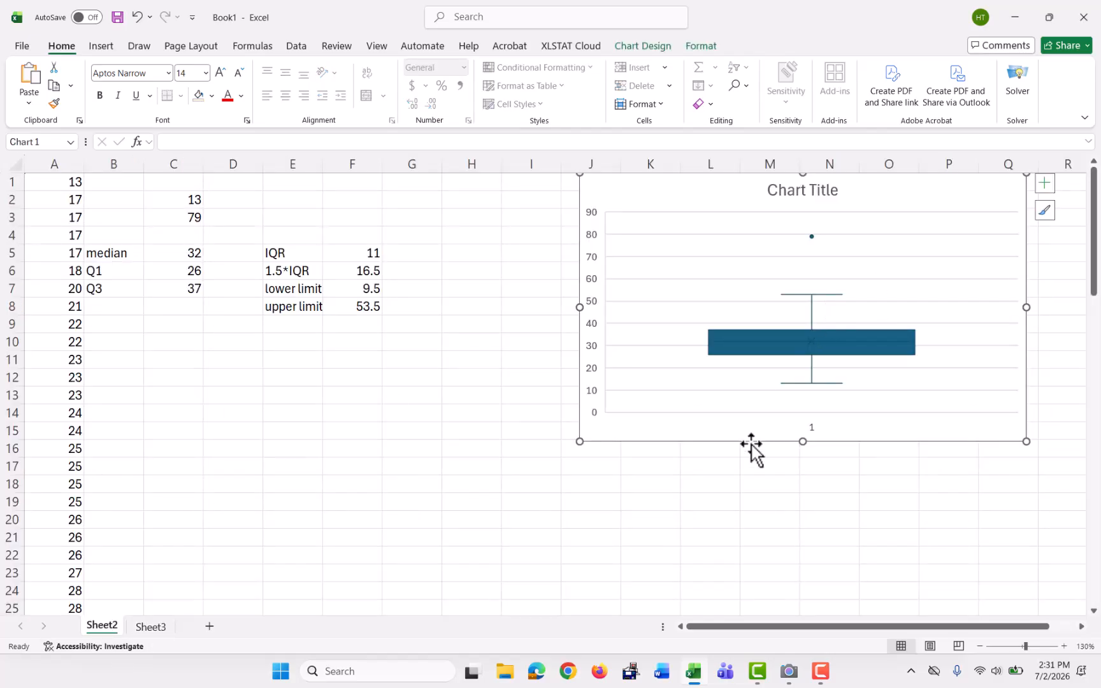
{"action": "left_click", "coordinate": [53, 165]}
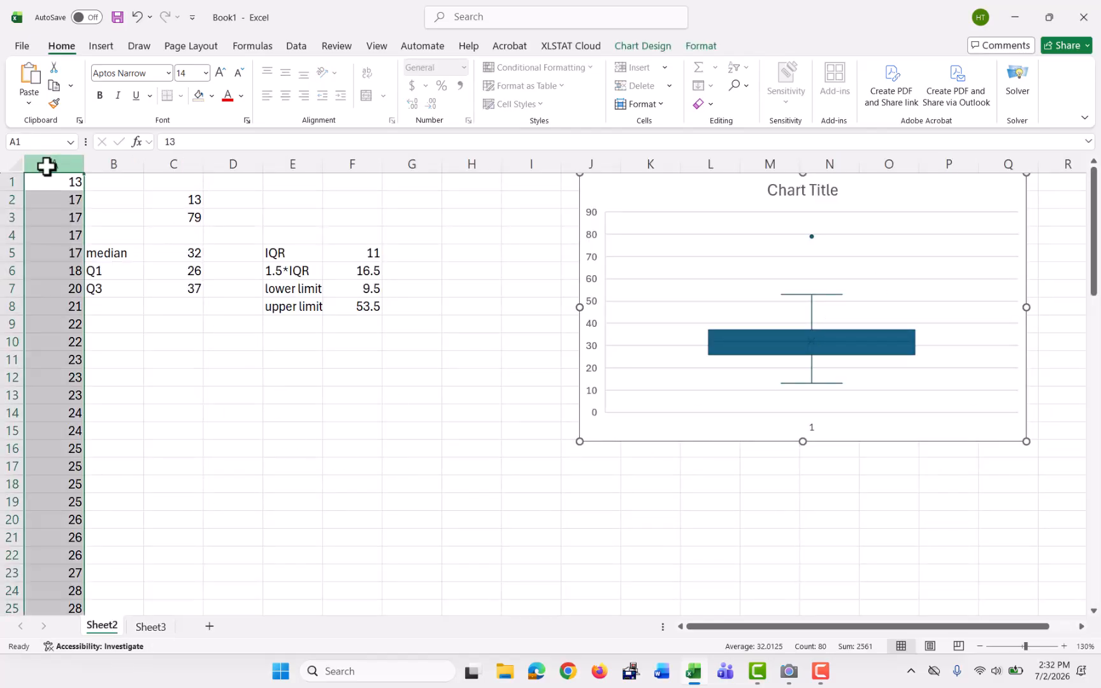
{"action": "key", "text": "ctrl+c"}
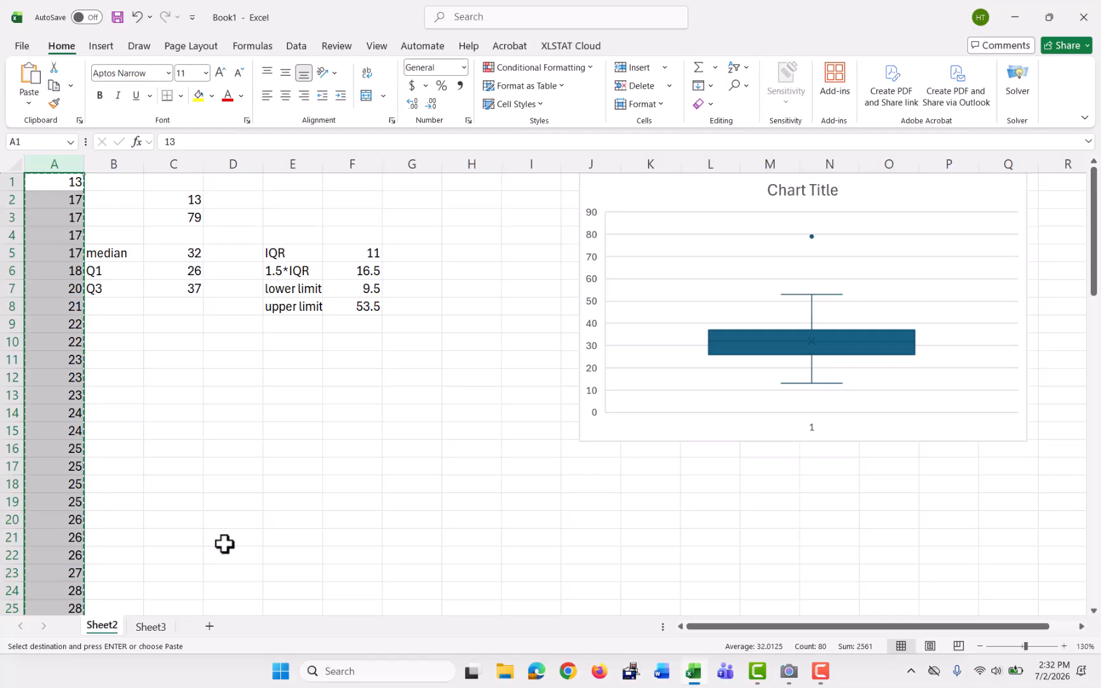
{"action": "left_click", "coordinate": [207, 627]}
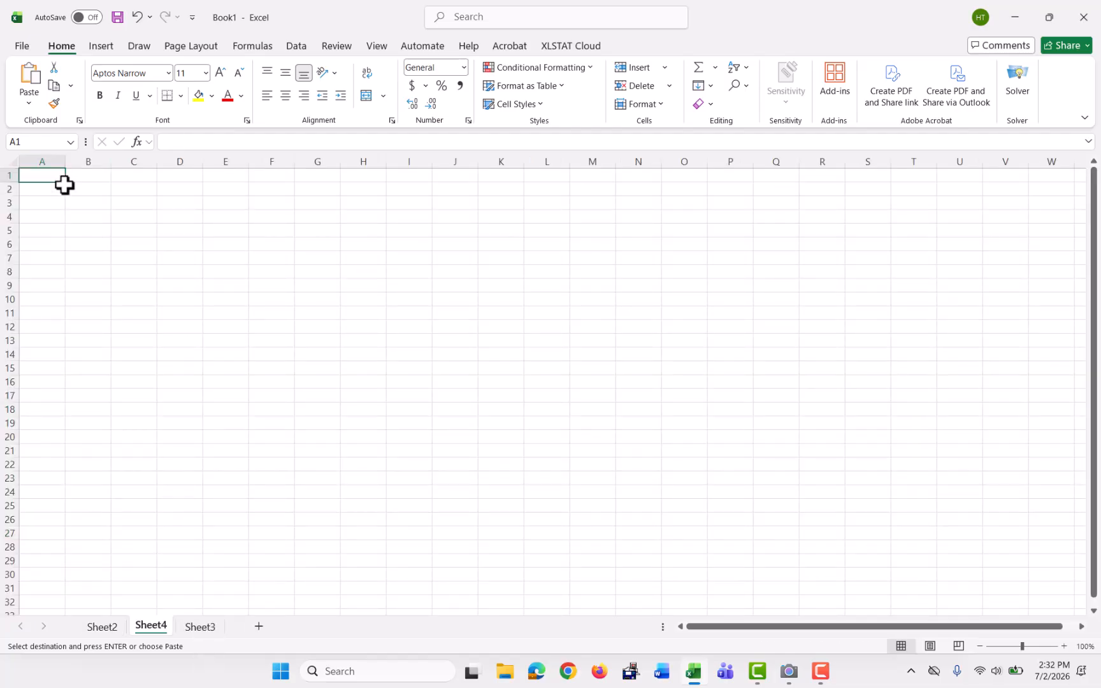
{"action": "key", "text": "ctrl+v"}
{"action": "left_click", "coordinate": [270, 366]}
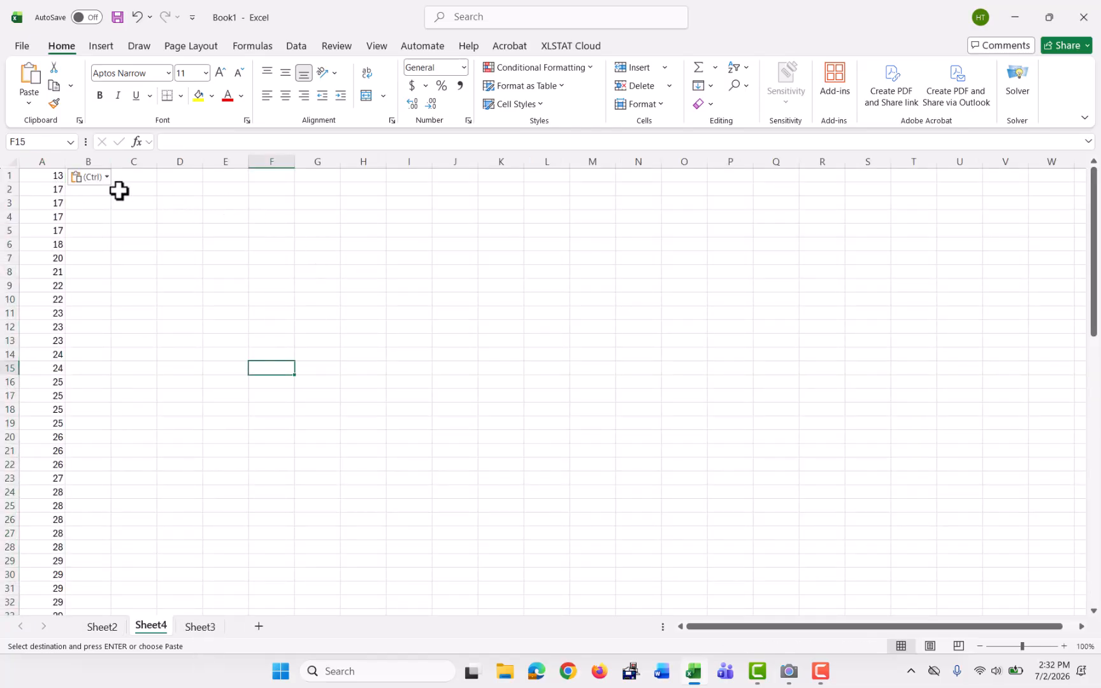
{"action": "left_click", "coordinate": [255, 248]}
{"action": "left_click", "coordinate": [362, 232]}
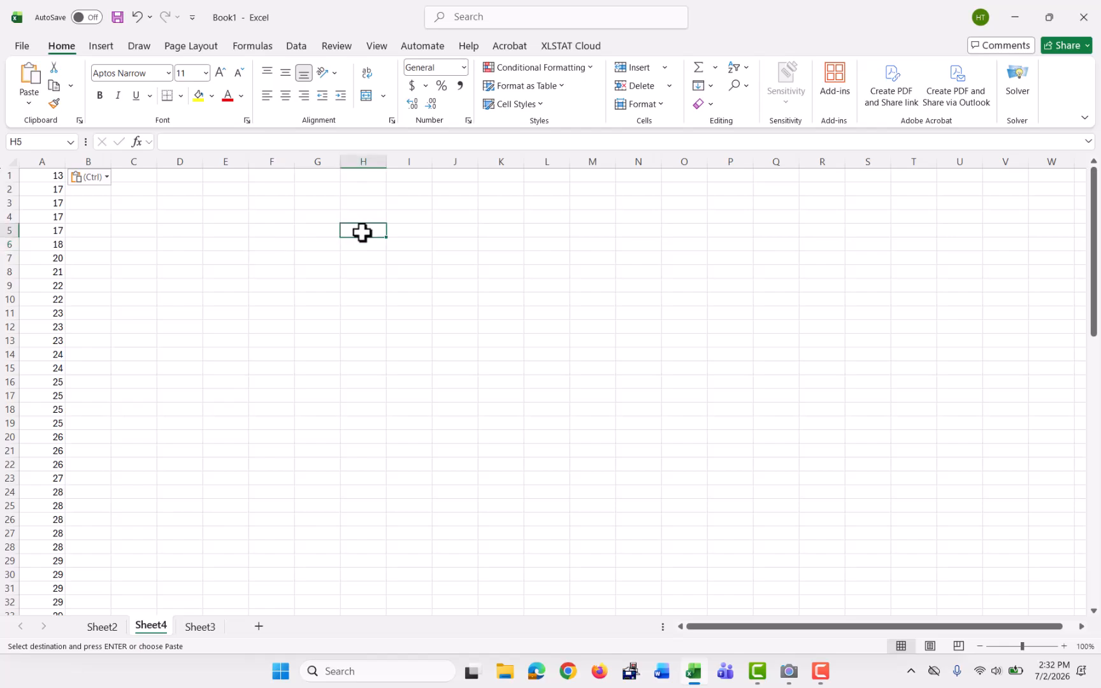
{"action": "left_click", "coordinate": [141, 179]}
{"action": "key", "text": "Return"}
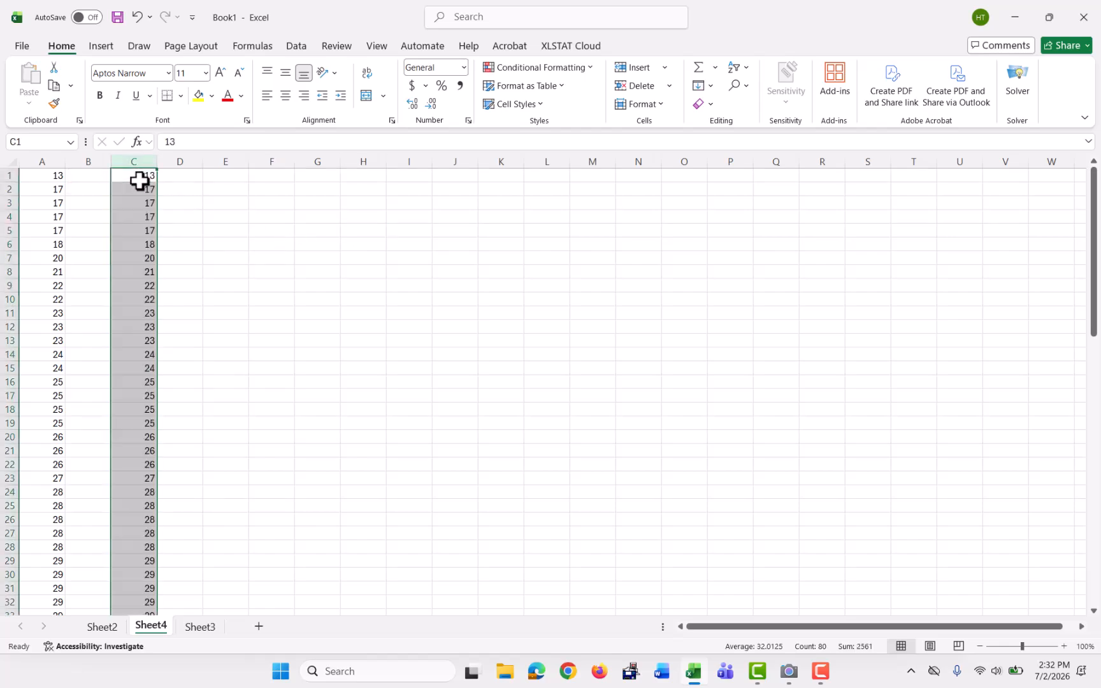
{"action": "key", "text": "ctrl+z"}
Enter the formula =INT(NORM.INV(RAND(),35,9)) in cell B1 to generate a random whole number
{"action": "left_click", "coordinate": [89, 175]}
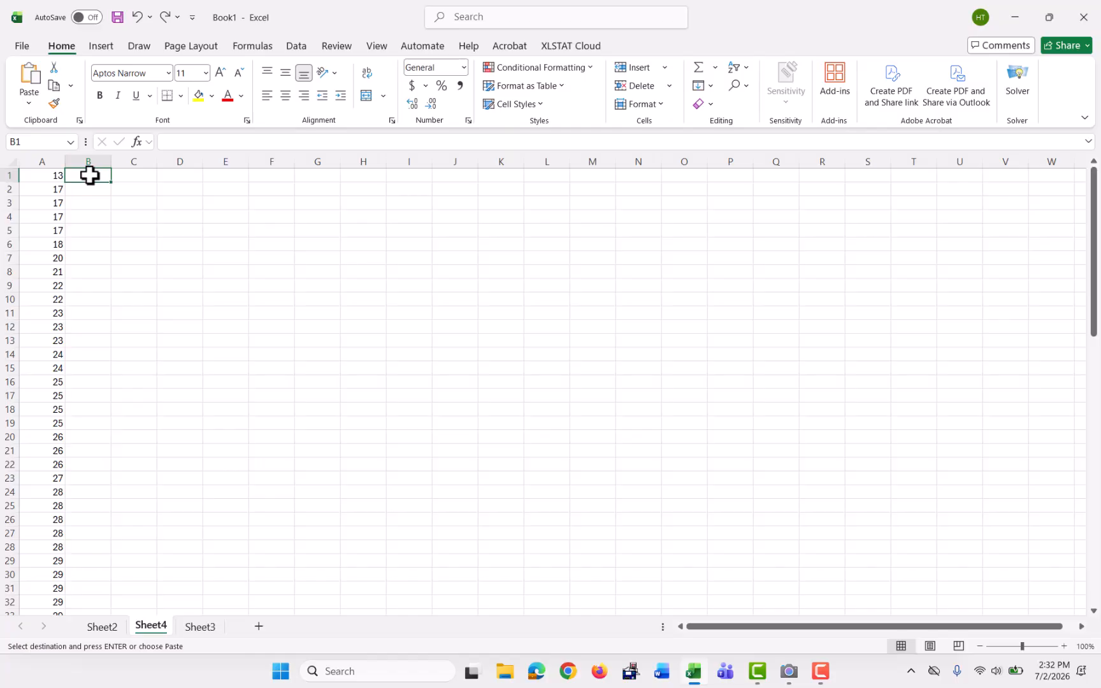
{"action": "type", "text": "="}
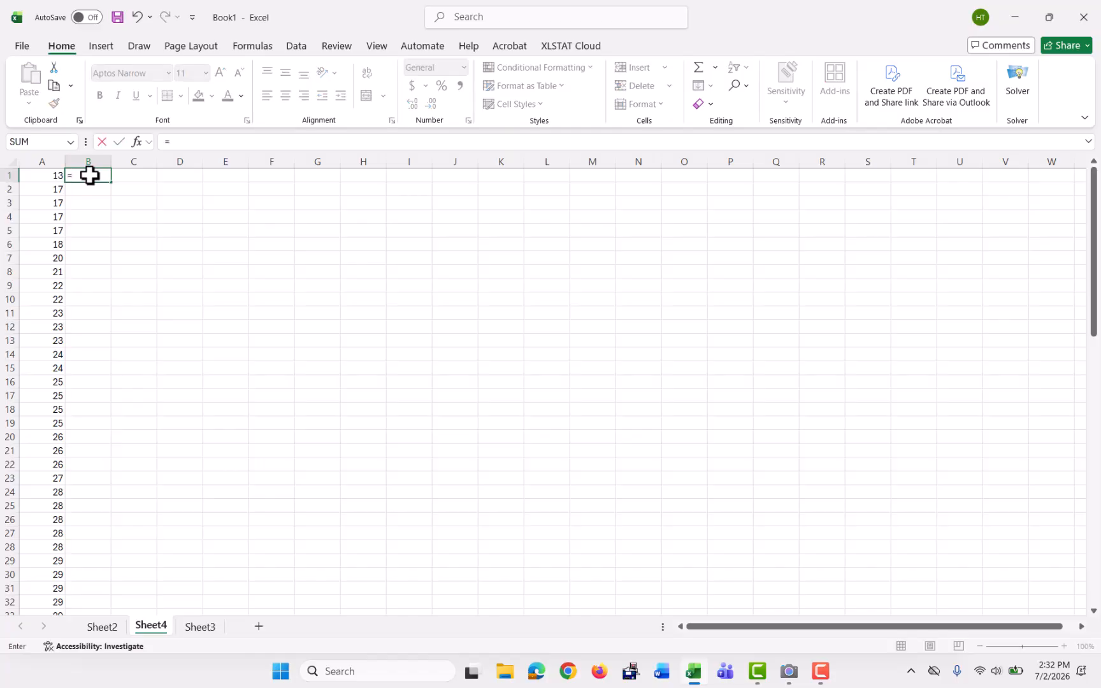
{"action": "type", "text": "int("}
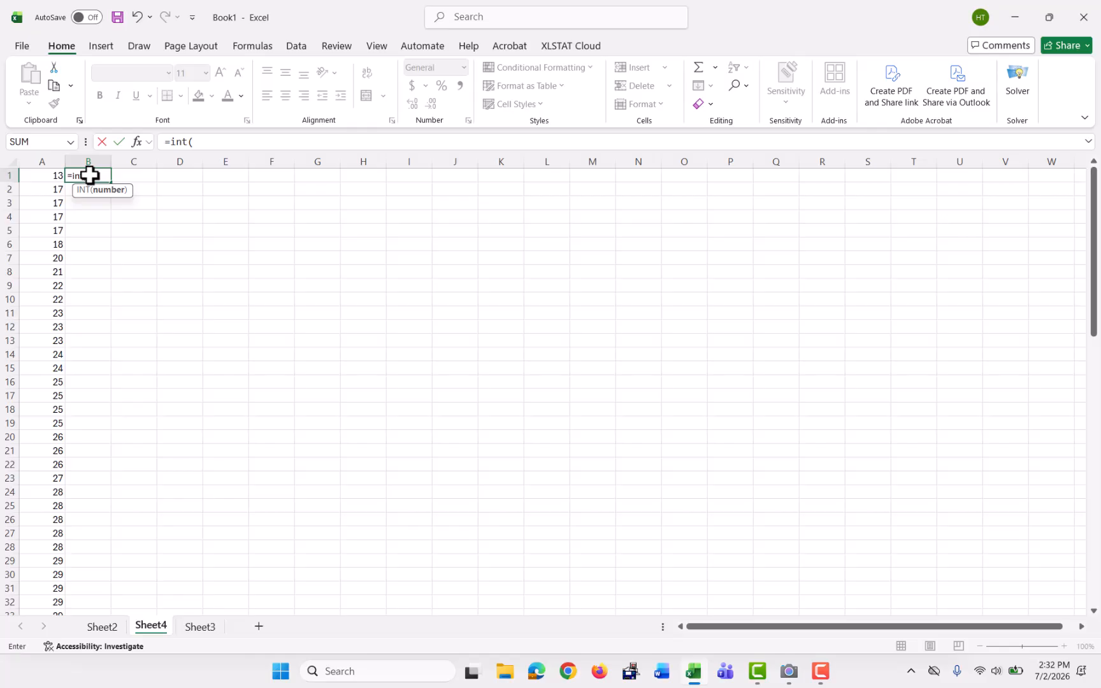
{"action": "type", "text": "norm.in"}
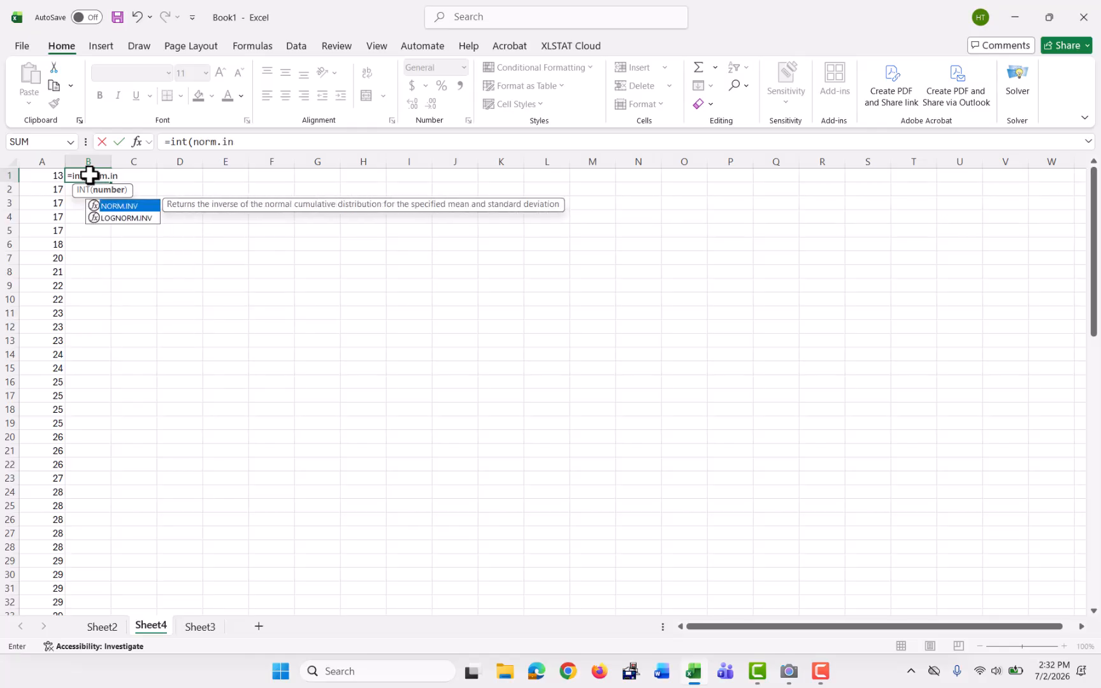
{"action": "type", "text": "v(ran"}
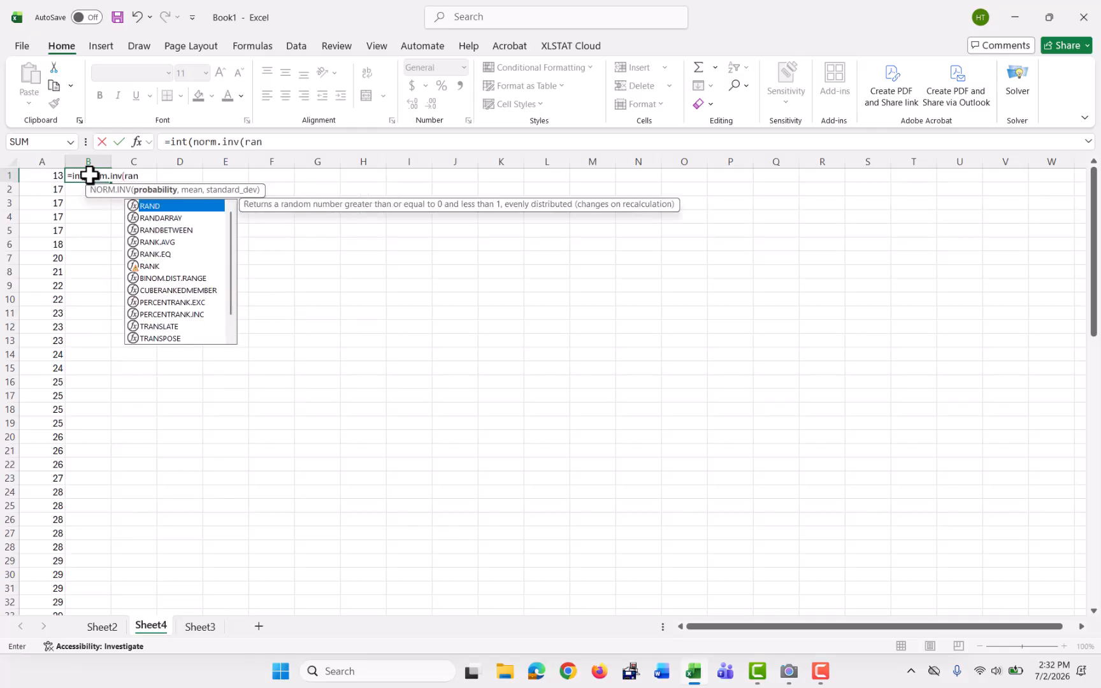
{"action": "type", "text": "d(),"}
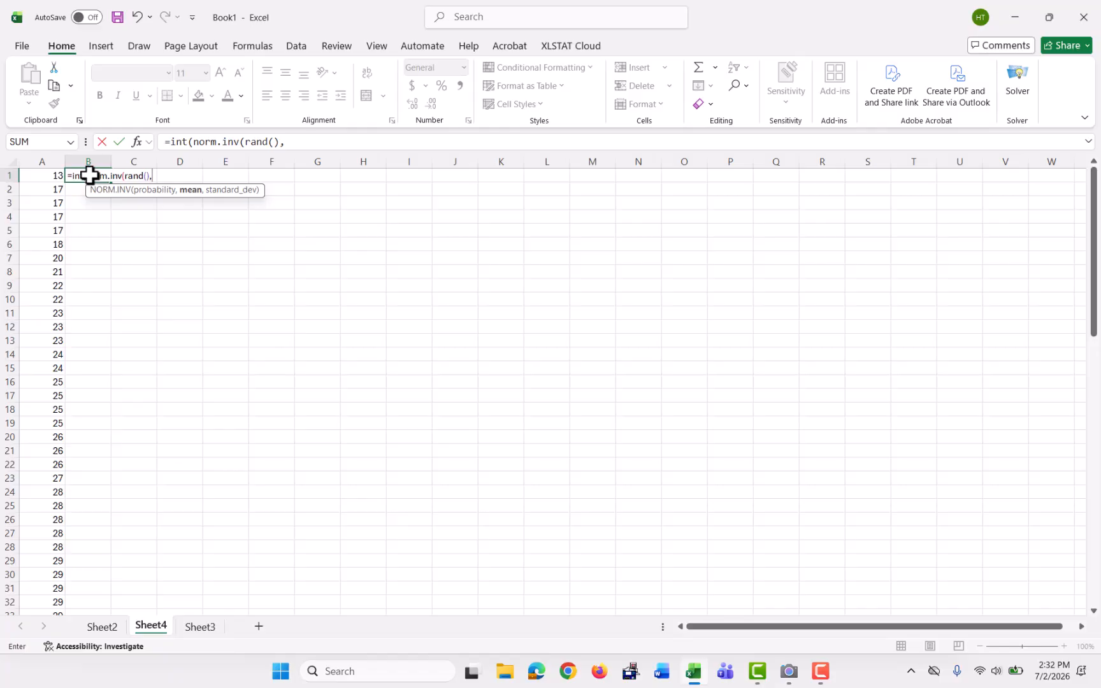
{"action": "type", "text": "35,9"}
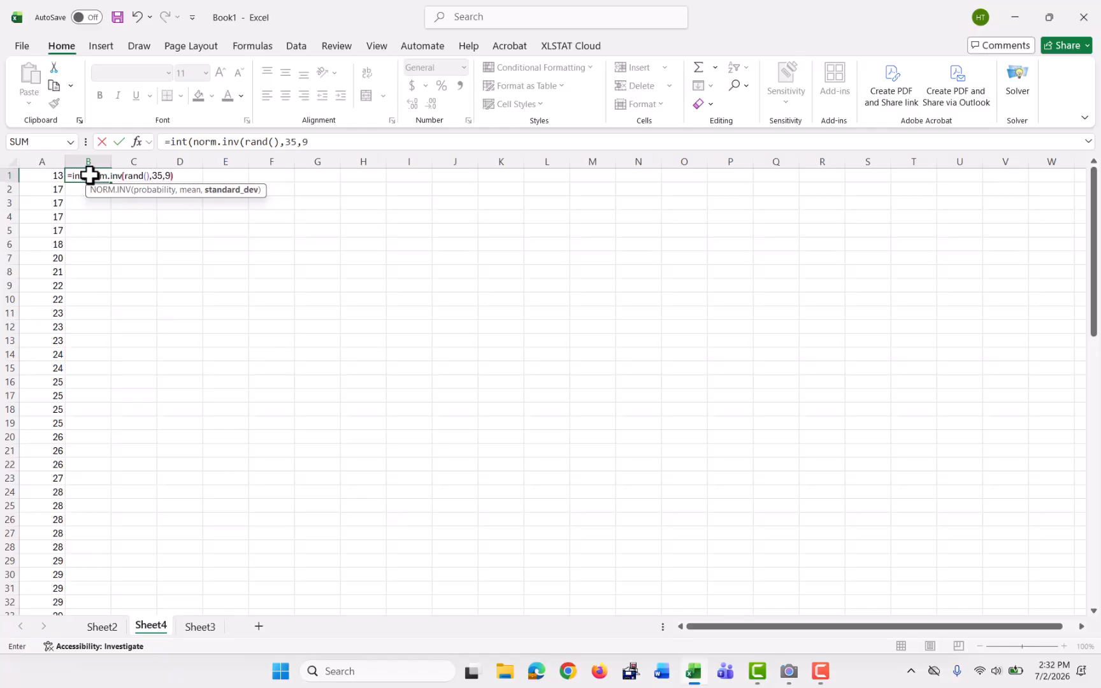
{"action": "type", "text": ")"}
{"action": "key", "text": "Return"}
Fill the random-number formula from B1 down column B to match the 80 values in column A
{"action": "left_click", "coordinate": [89, 175]}
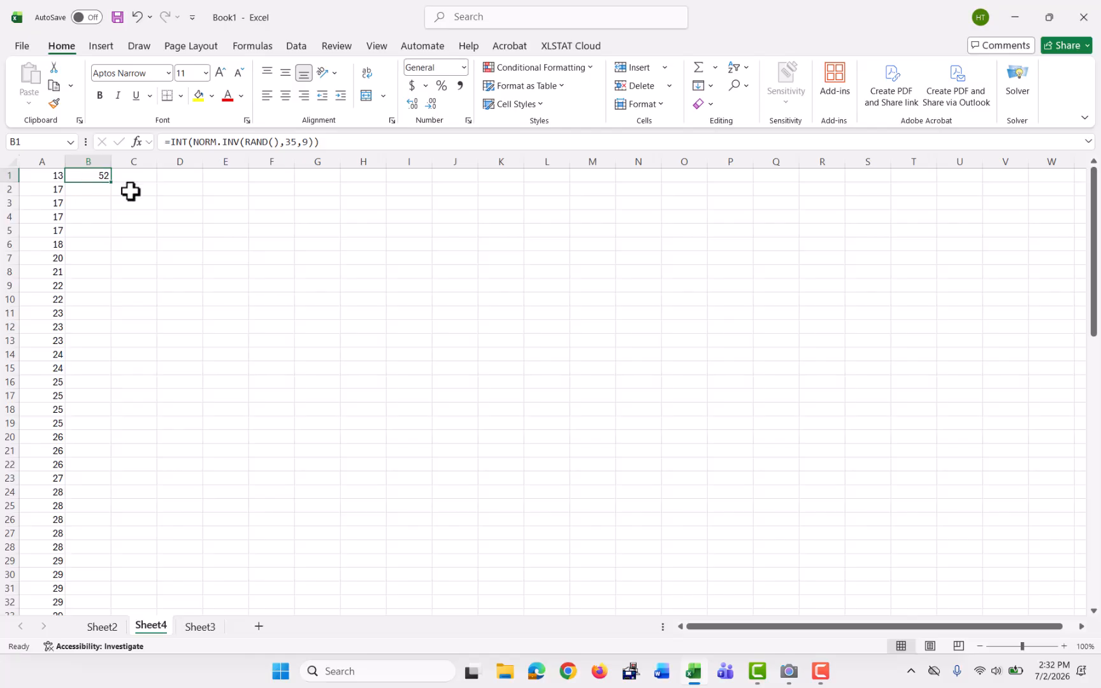
{"action": "left_click_drag", "start_coordinate": [112, 183], "coordinate": [111, 597]}
{"action": "scroll", "coordinate": [188, 553], "scroll_direction": "up", "scroll_amount": 9}
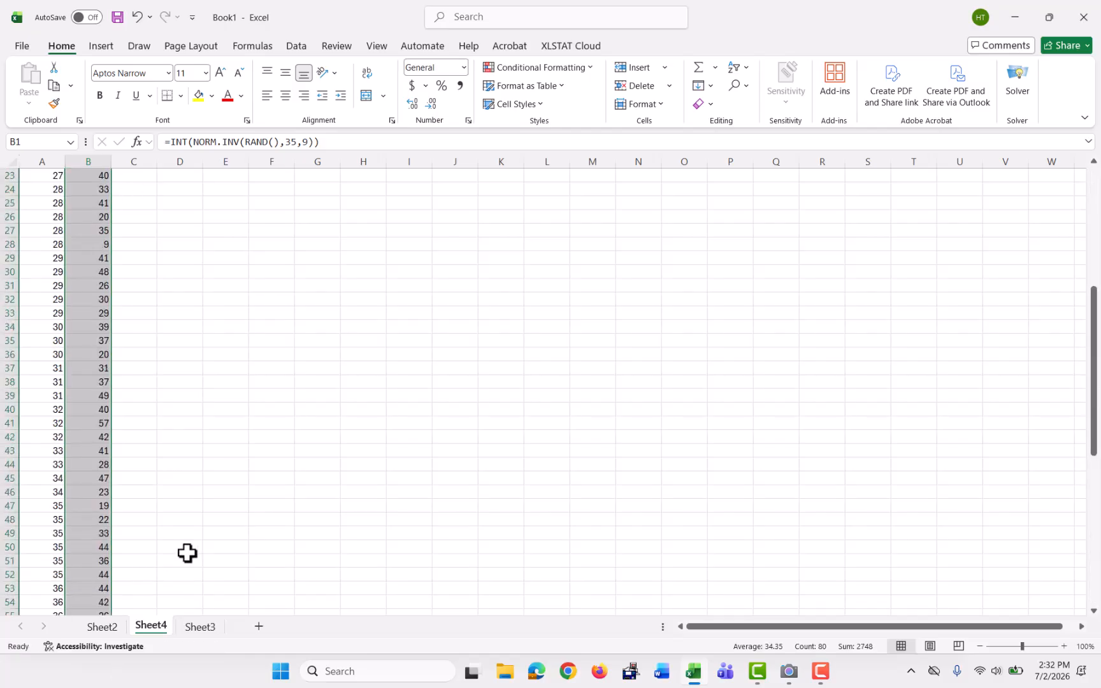
{"action": "scroll", "coordinate": [188, 553], "scroll_direction": "up", "scroll_amount": 7}
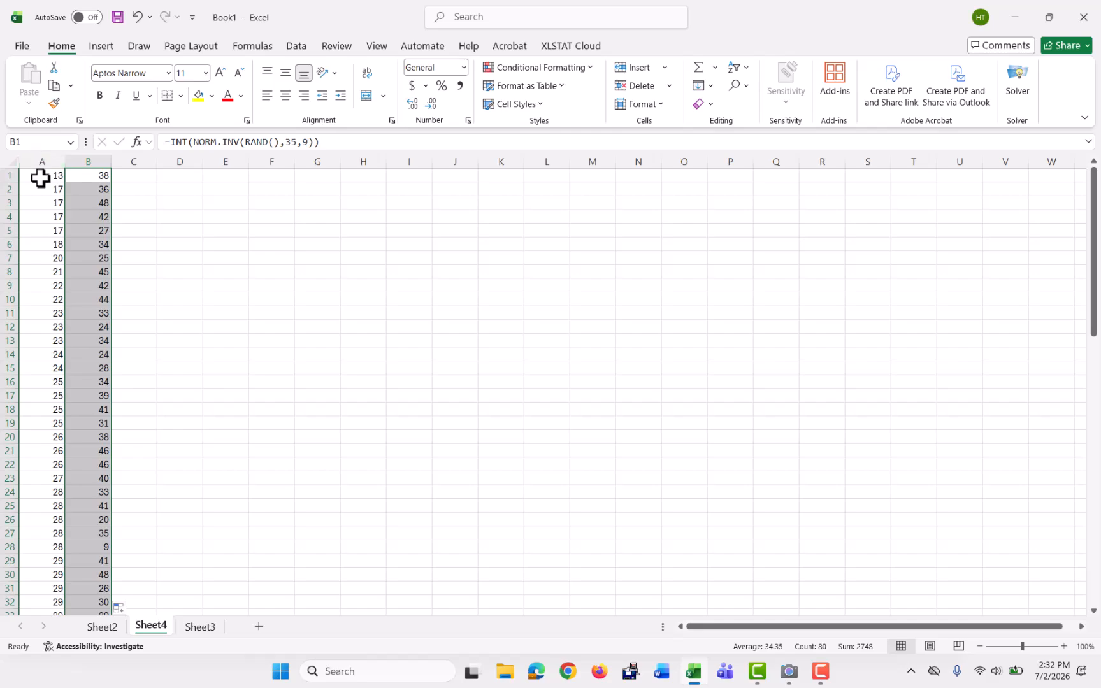
Insert a Box and Whisker chart comparing the data in columns A and B
{"action": "left_click_drag", "start_coordinate": [43, 161], "coordinate": [99, 161]}
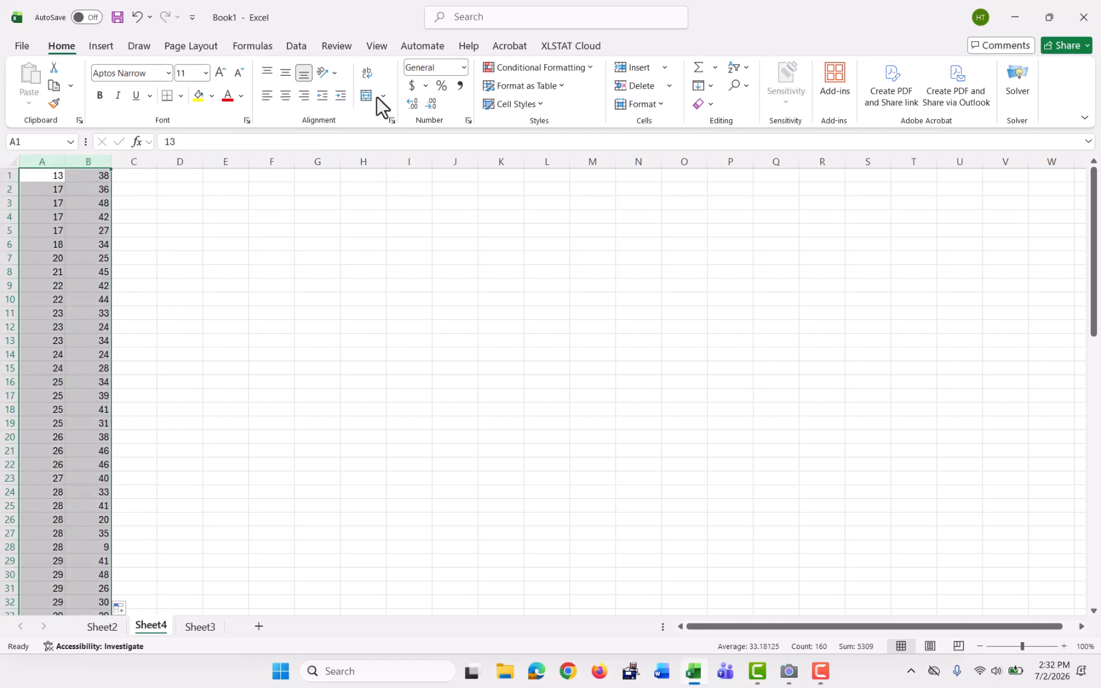
{"action": "left_click", "coordinate": [108, 46]}
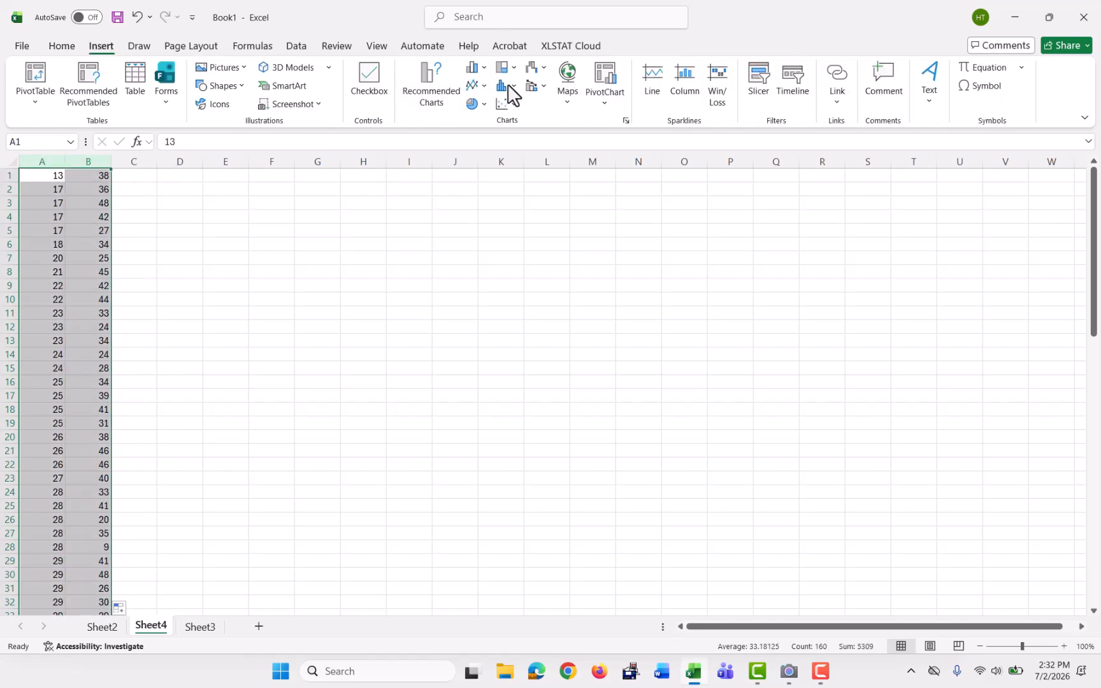
{"action": "left_click", "coordinate": [505, 86]}
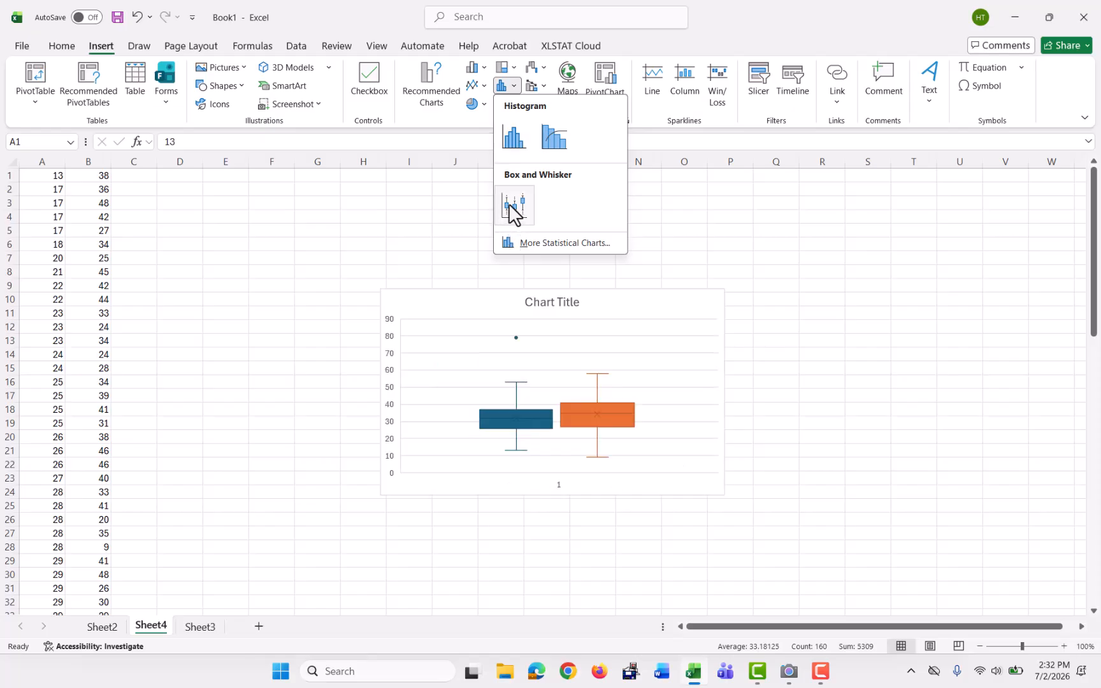
{"action": "left_click", "coordinate": [514, 205]}
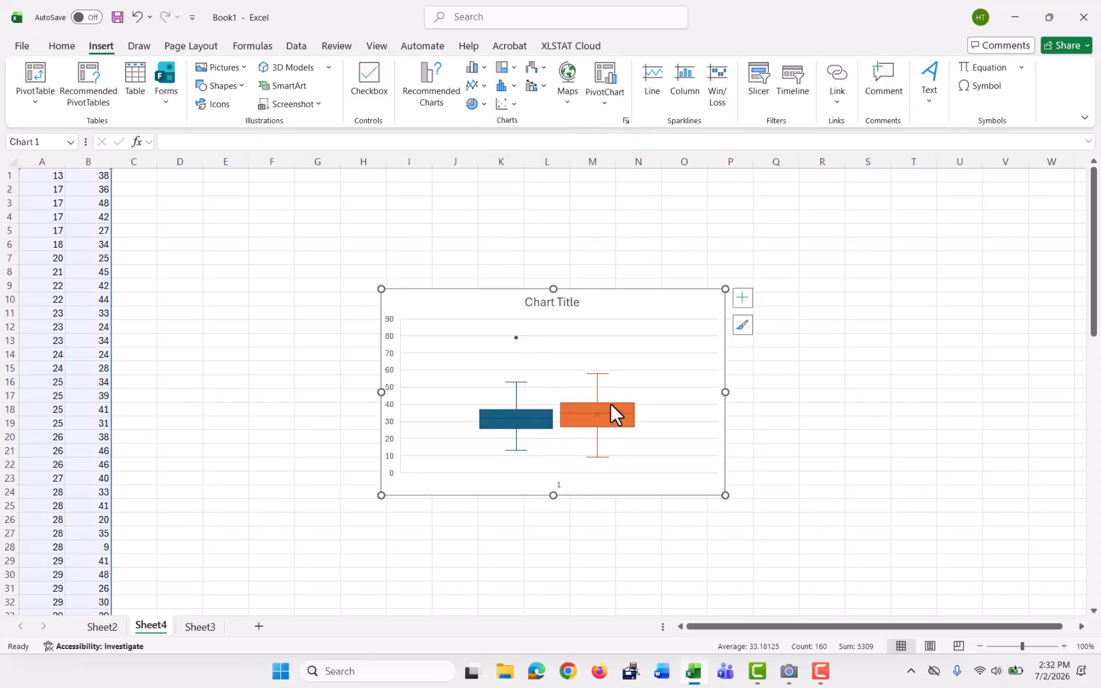
{"action": "scroll", "coordinate": [611, 403], "scroll_direction": "down", "scroll_amount": 2}
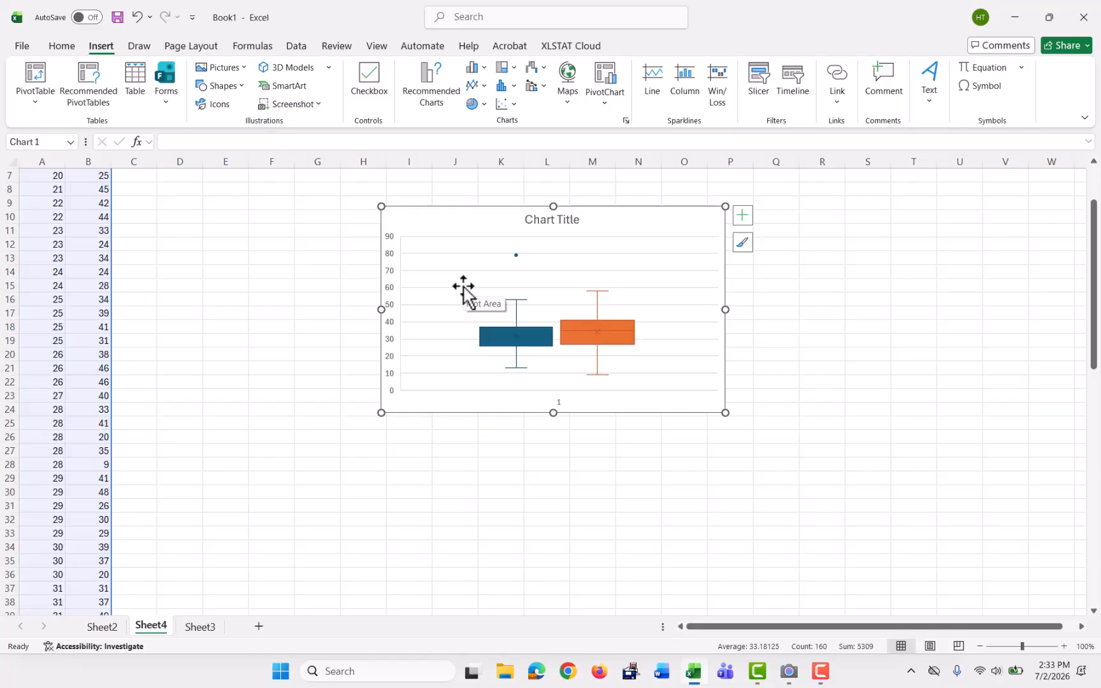
{"action": "left_click", "coordinate": [103, 627]}
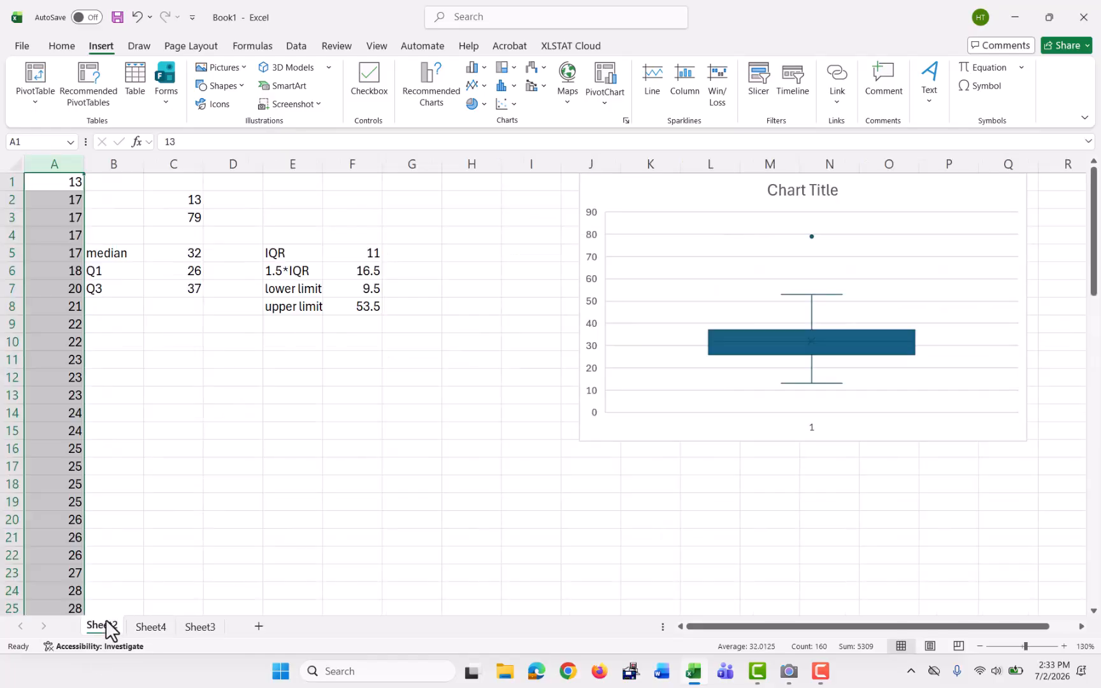
{"action": "left_click", "coordinate": [167, 627]}
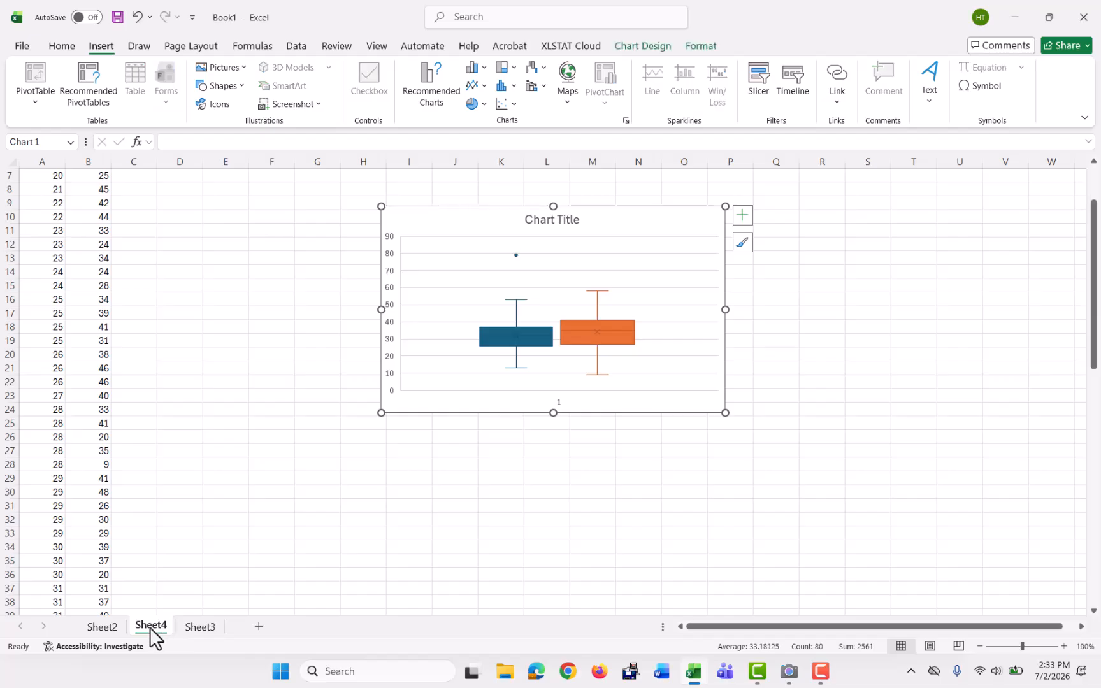
{"action": "left_click", "coordinate": [198, 626]}
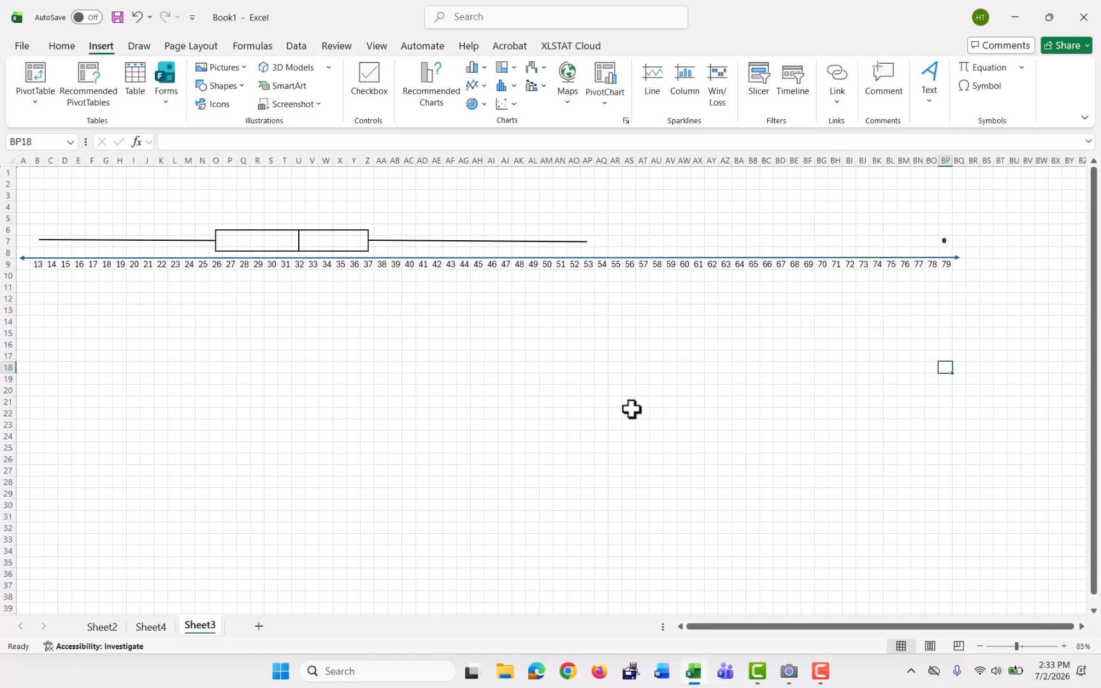
{"action": "left_click", "coordinate": [789, 671]}
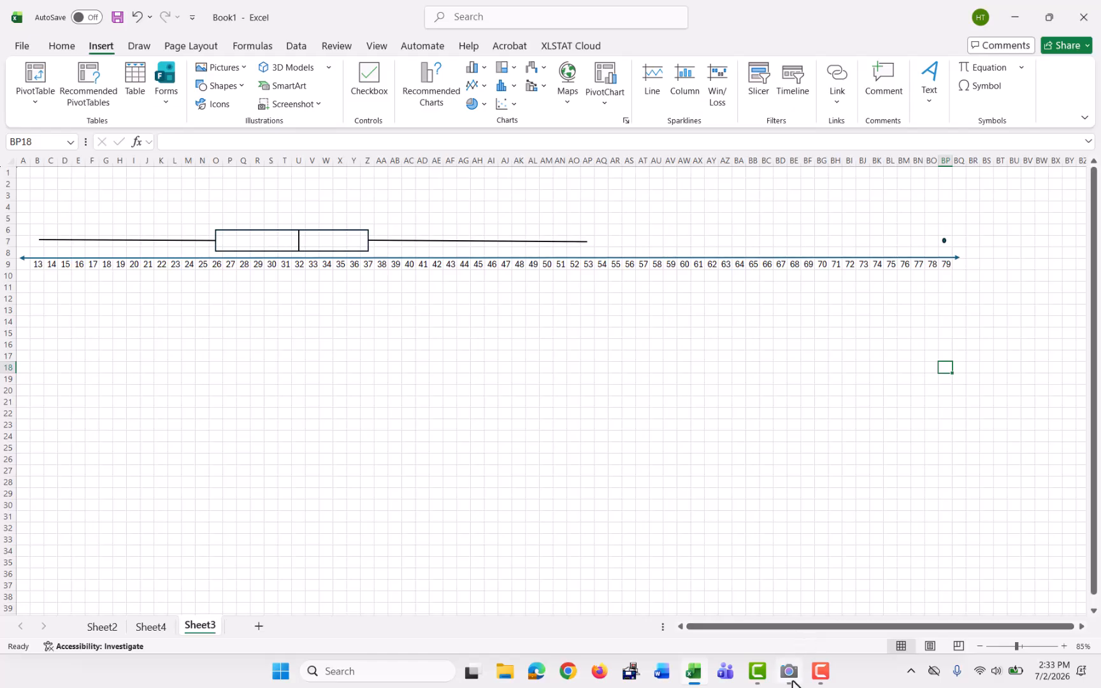